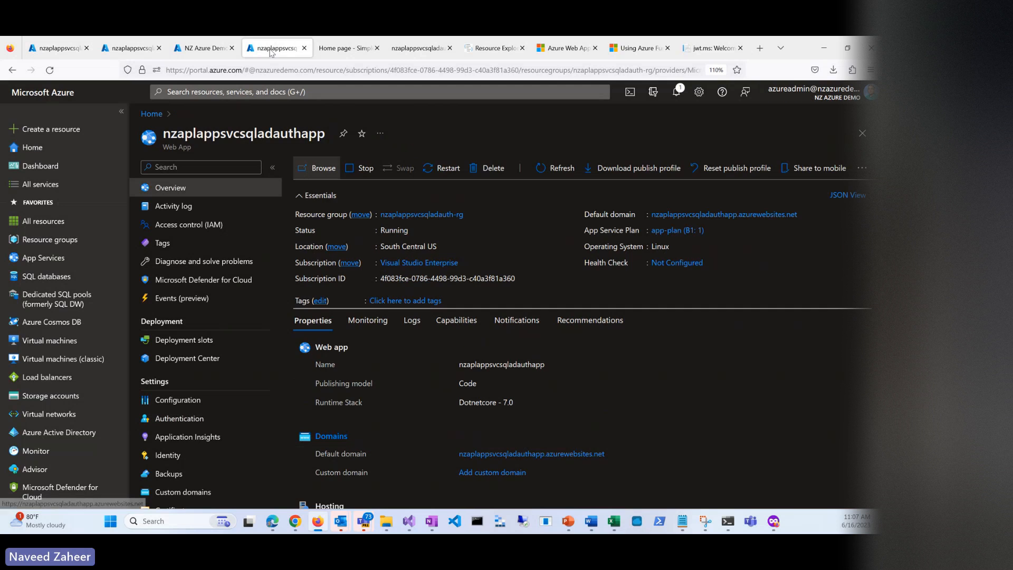
# Open the nzaplappsvcsqladauth-rg resource group, sort its resources by type and open the nzaplappsqlauthdemoapp01 App Service.
pyautogui.click(444, 214)
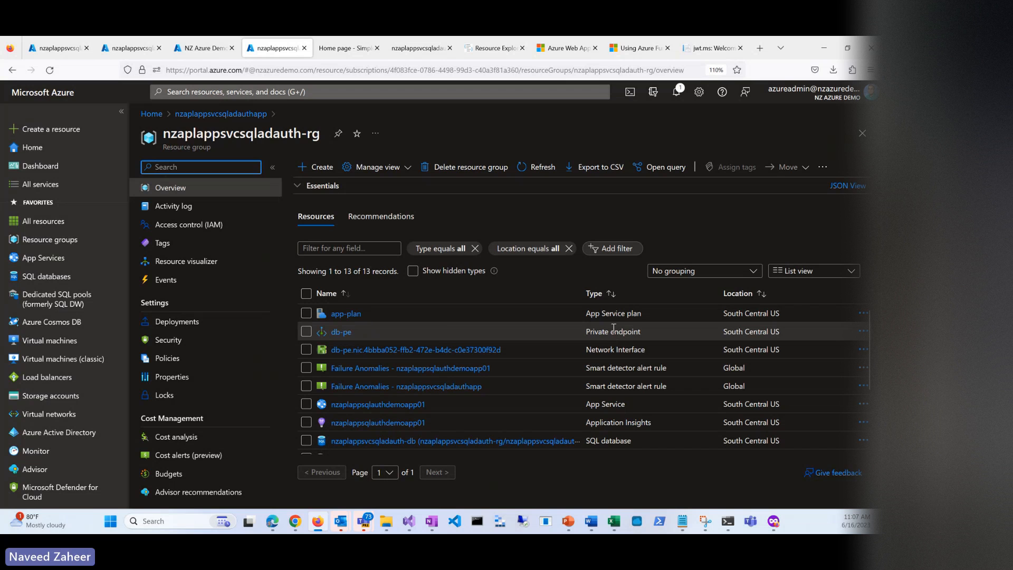
pyautogui.click(610, 294)
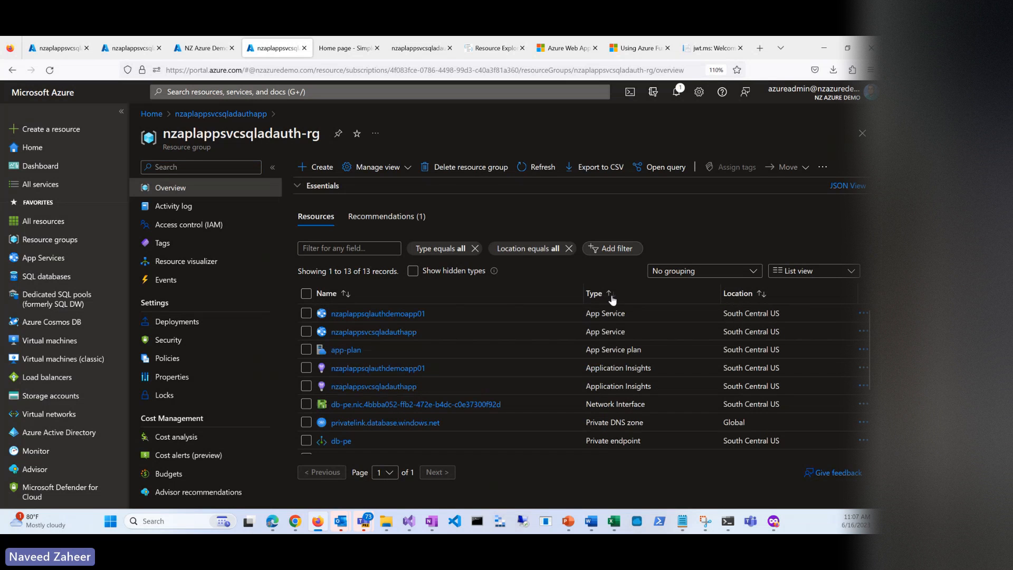
pyautogui.click(368, 312)
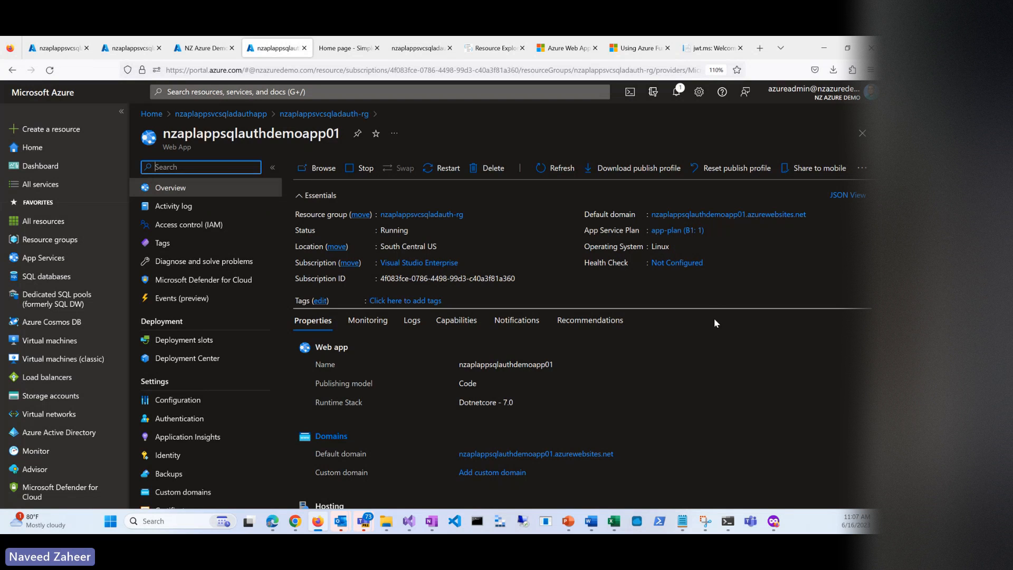
# Add Microsoft as the authentication identity provider for nzaplappsqlauthdemoapp01, keeping the default new single-tenant app registration and required authentication.
pyautogui.click(178, 418)
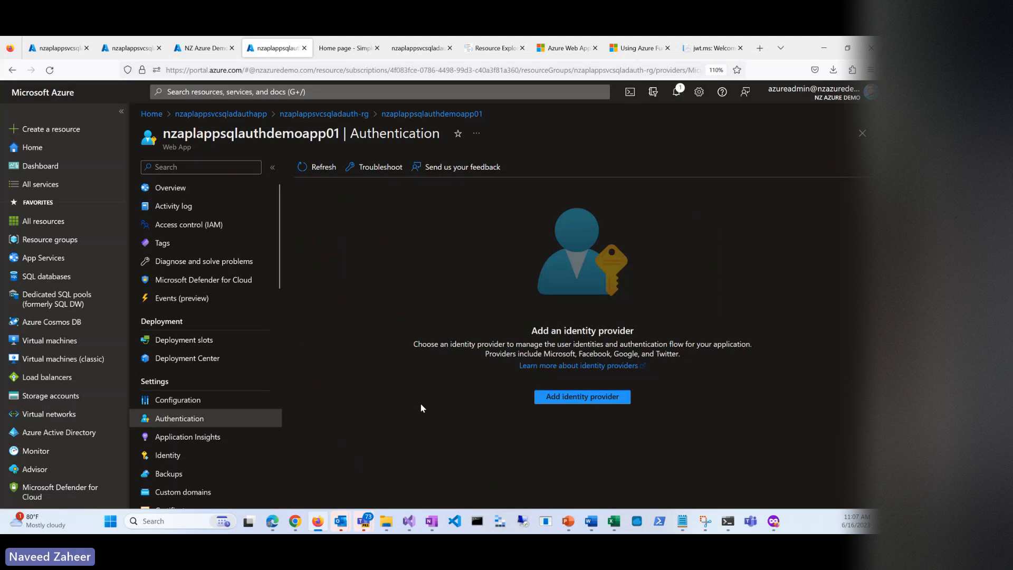
pyautogui.click(554, 399)
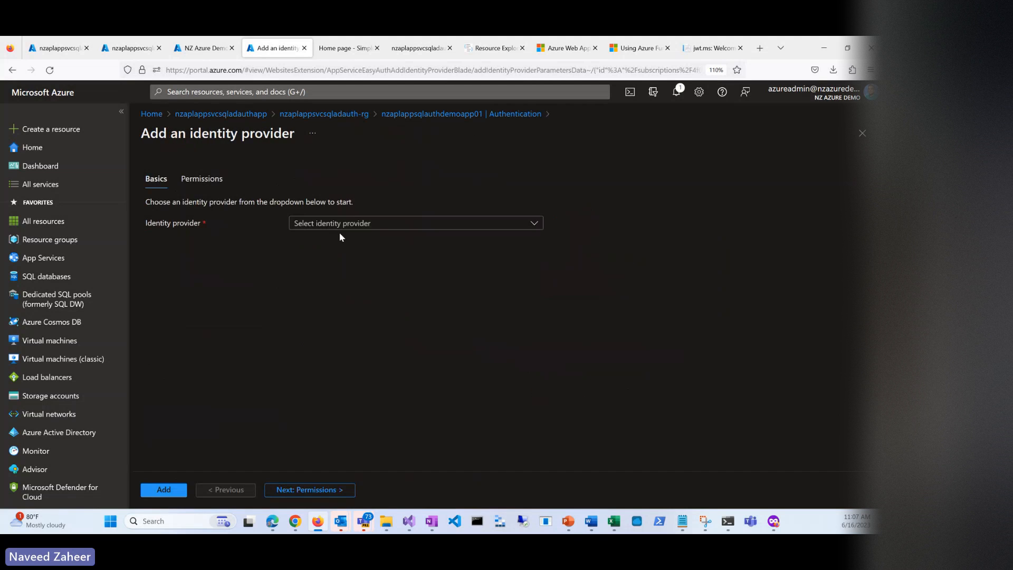
pyautogui.click(319, 223)
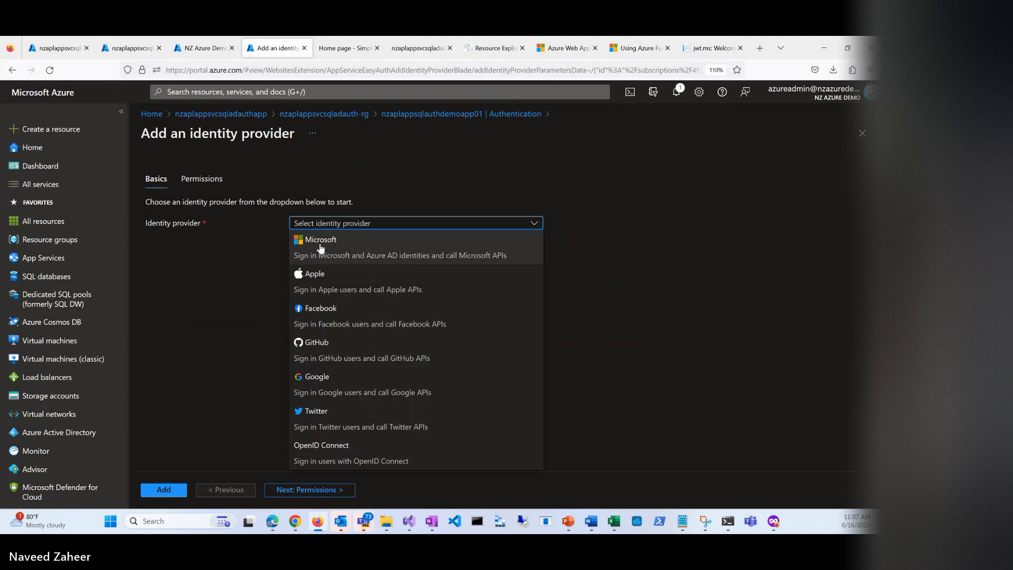
pyautogui.click(320, 245)
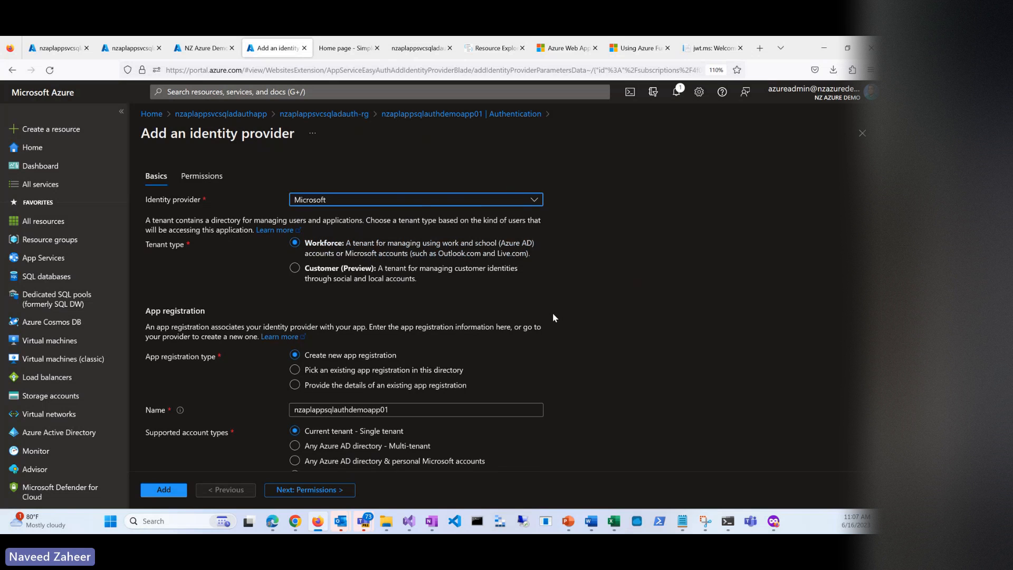
pyautogui.scroll(-5, 552, 312)
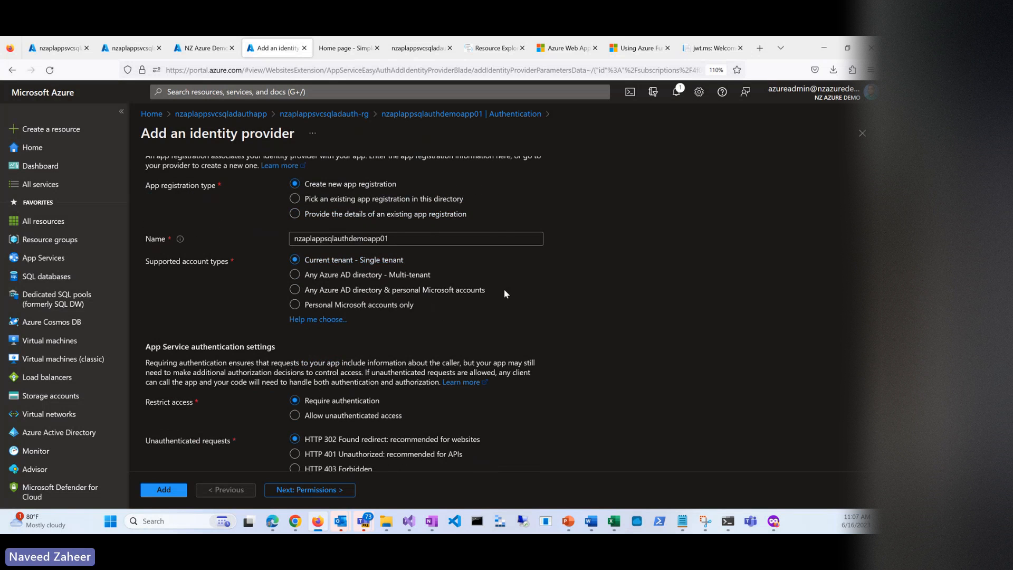
pyautogui.scroll(-3, 501, 306)
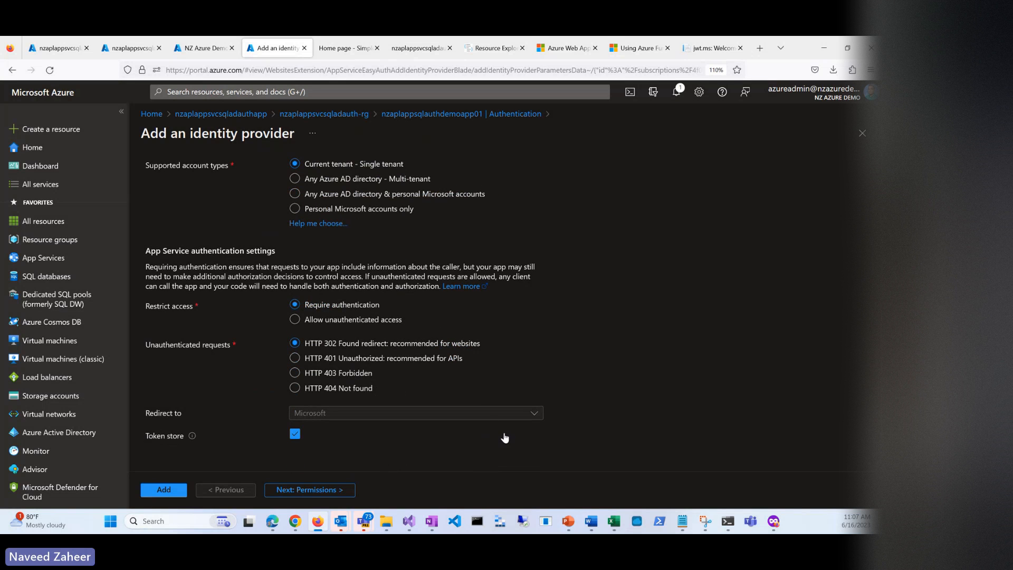
pyautogui.click(159, 490)
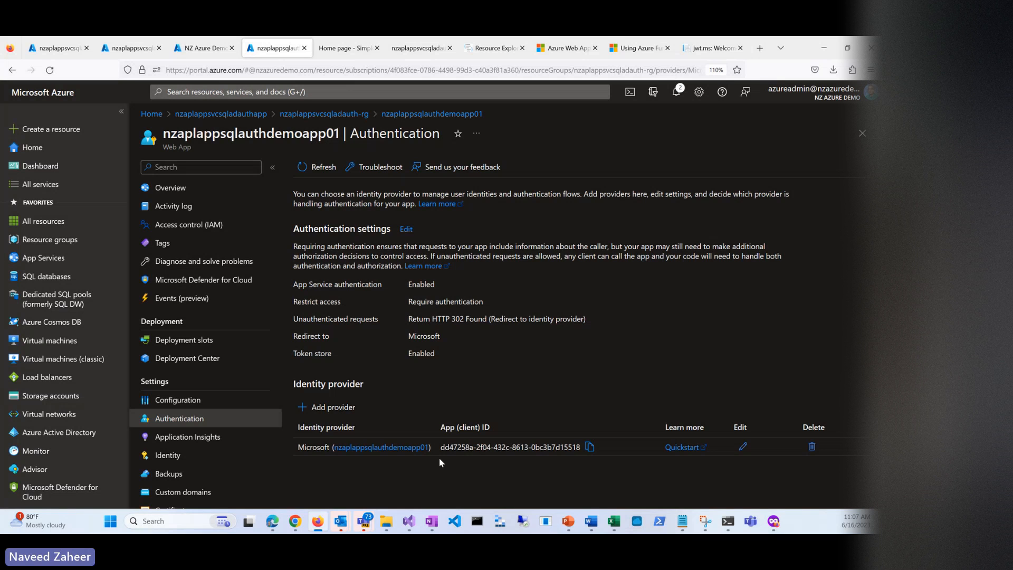
# Start an API permission request in the provider's app registration, searching the organization's APIs for "azure sql" and choosing Azure SQL Database.
pyautogui.click(375, 448)
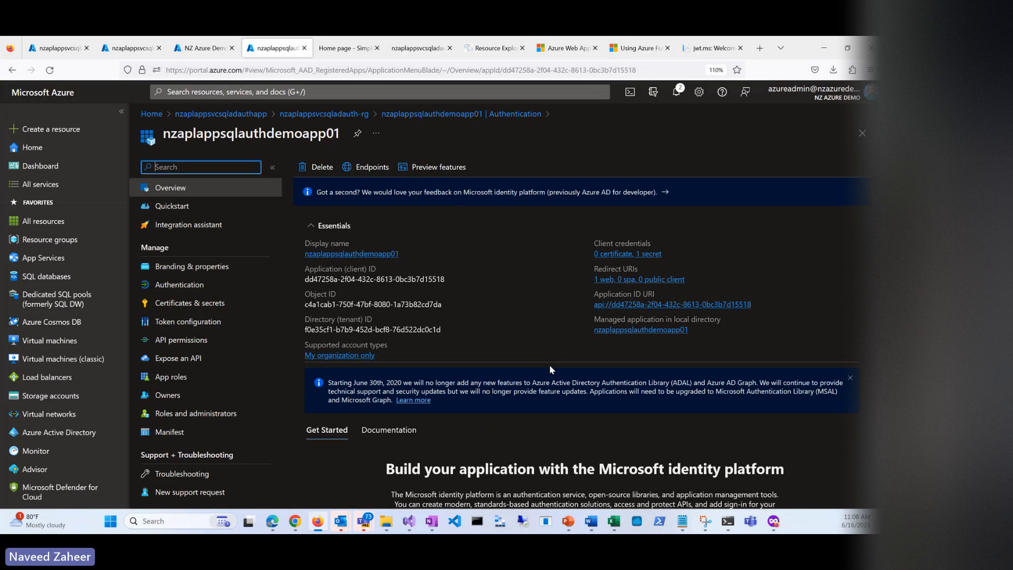
pyautogui.click(163, 338)
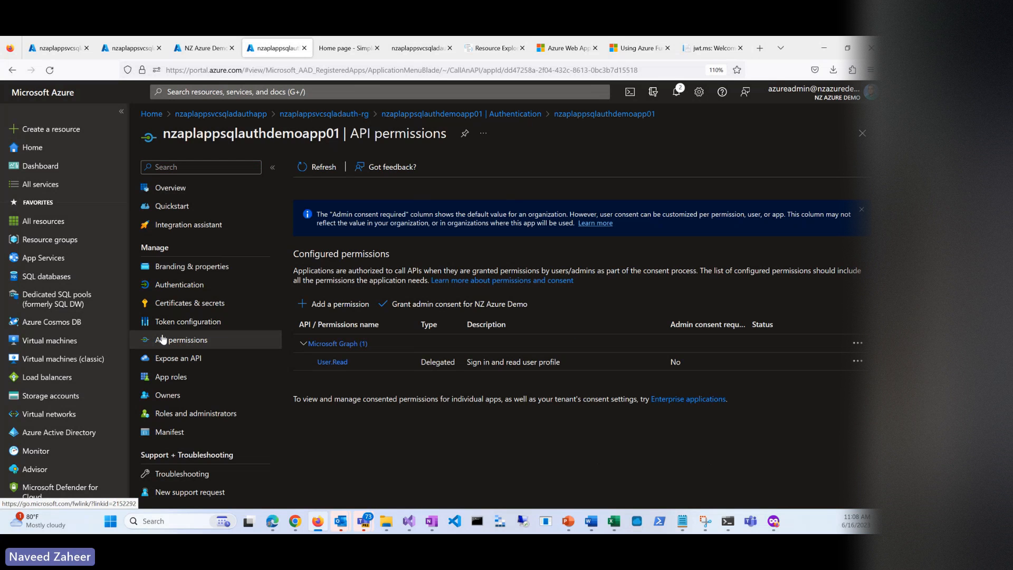
pyautogui.click(338, 303)
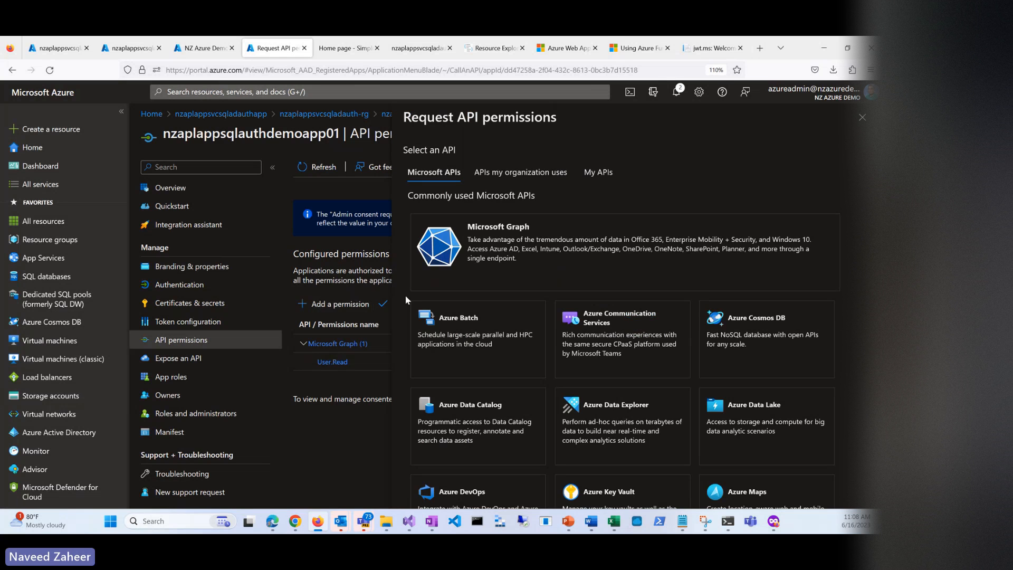
pyautogui.click(560, 181)
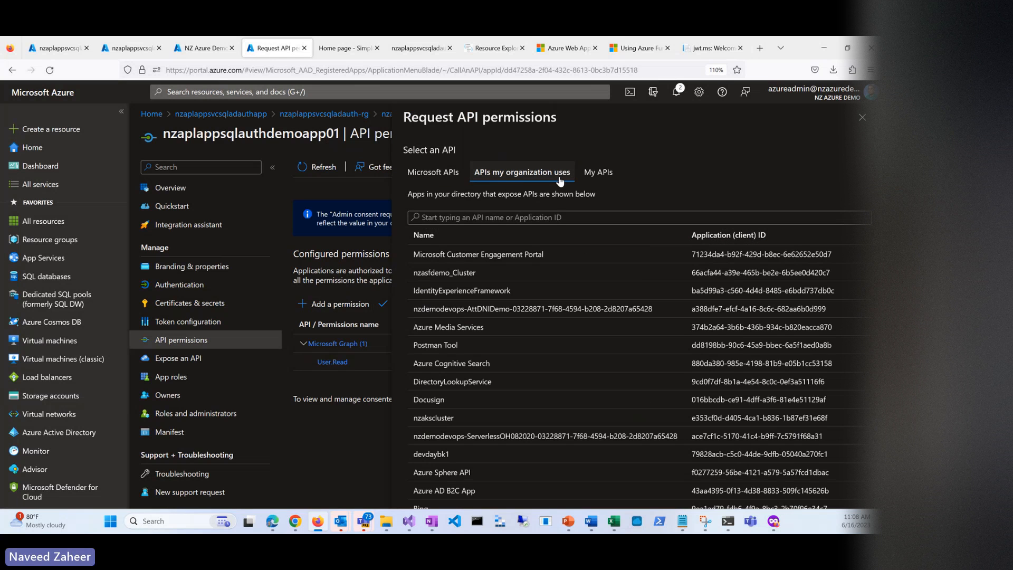
pyautogui.click(554, 217)
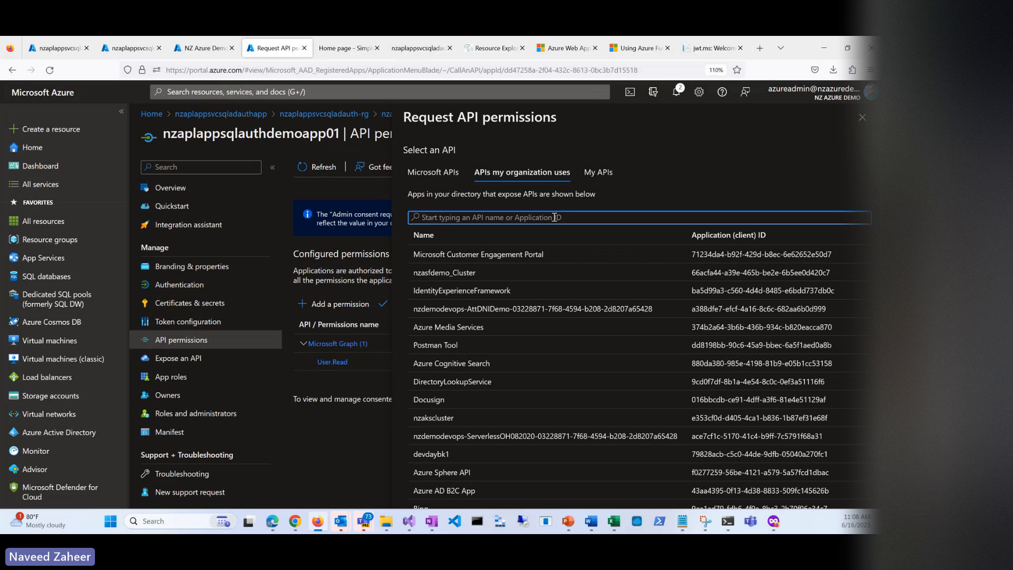
pyautogui.write('azure sql')
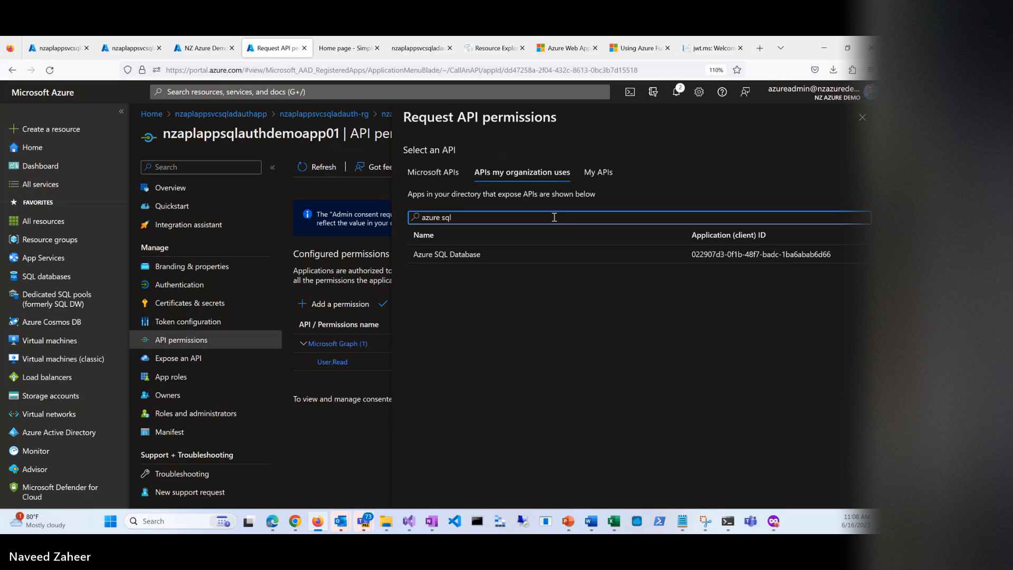
pyautogui.click(467, 255)
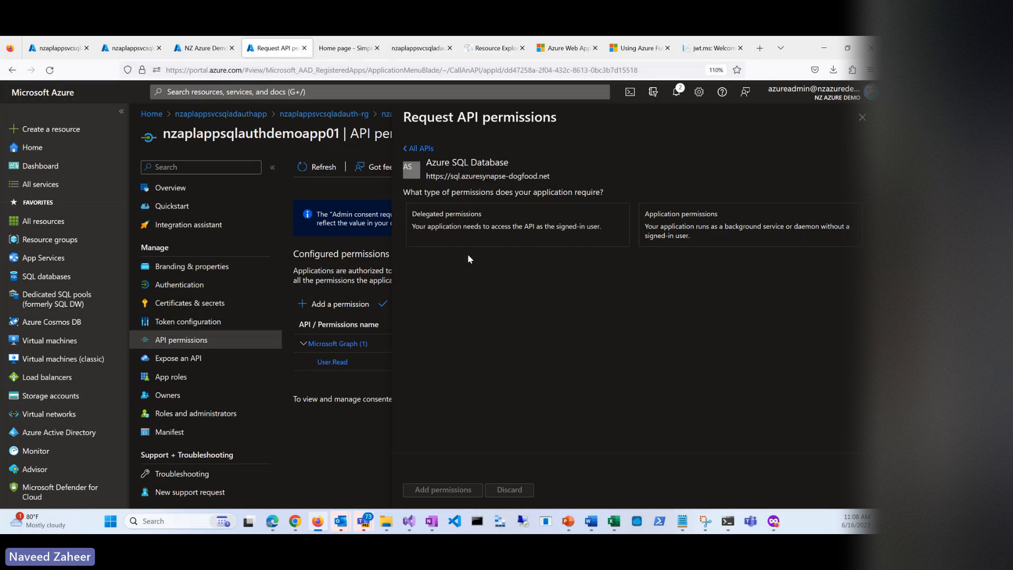
# Add the delegated user_impersonation permission for Azure SQL Database to the app registration.
pyautogui.click(473, 229)
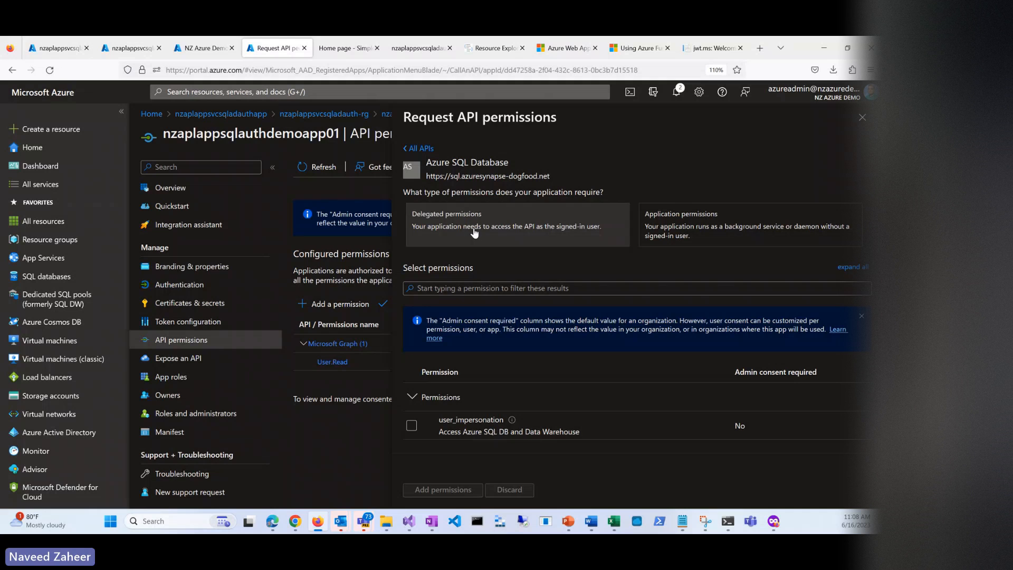
pyautogui.click(412, 426)
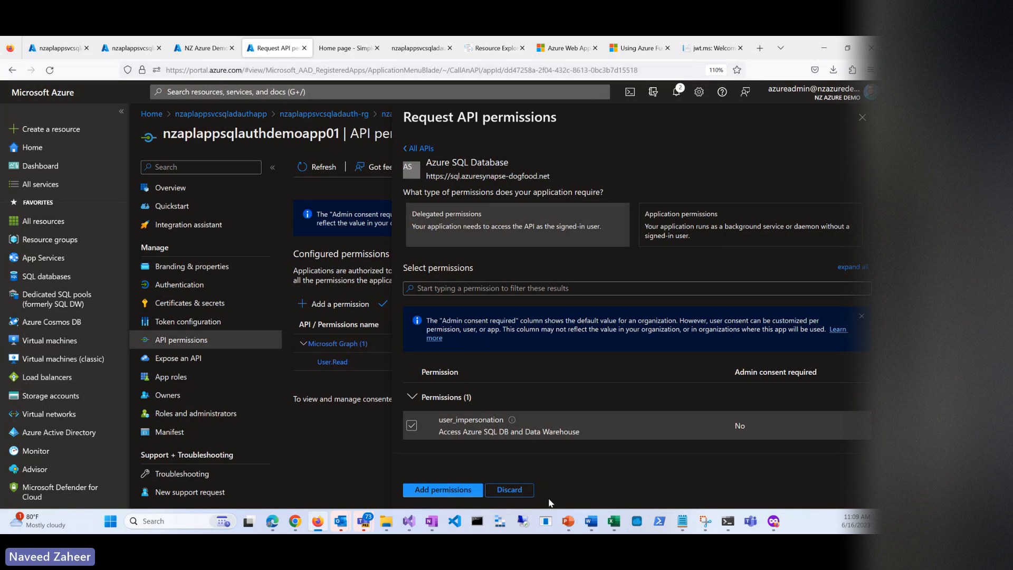
pyautogui.click(451, 490)
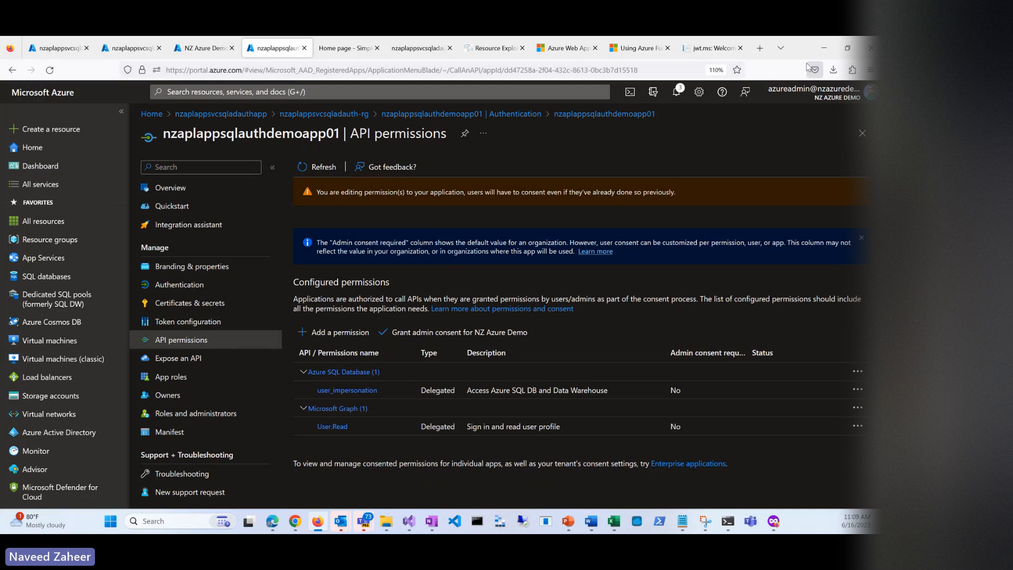
# Open a Cloud Shell session and select the name nzaplappsqlauthdemoapp01 in the page heading.
pyautogui.click(630, 93)
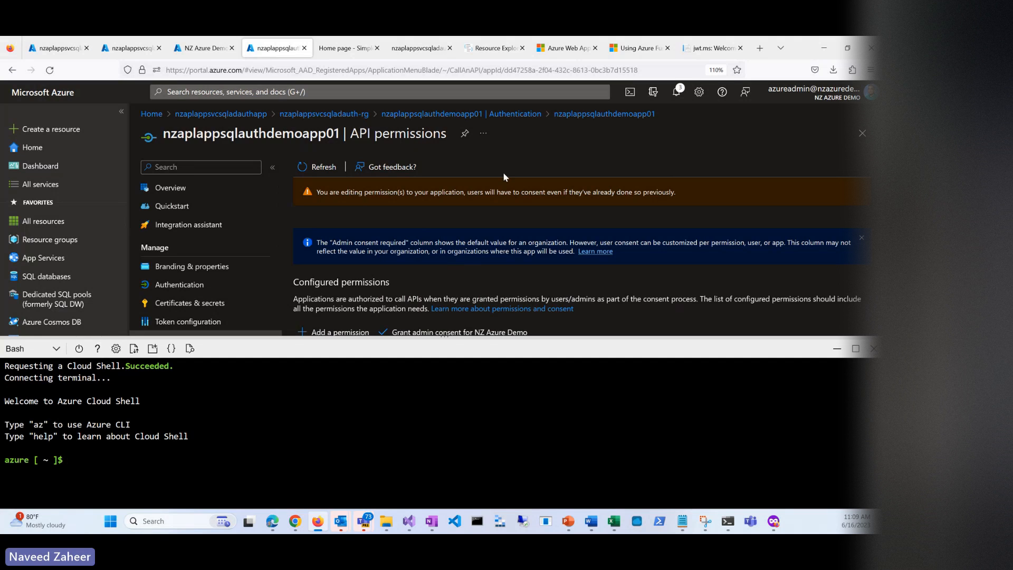
pyautogui.doubleClick(260, 134)
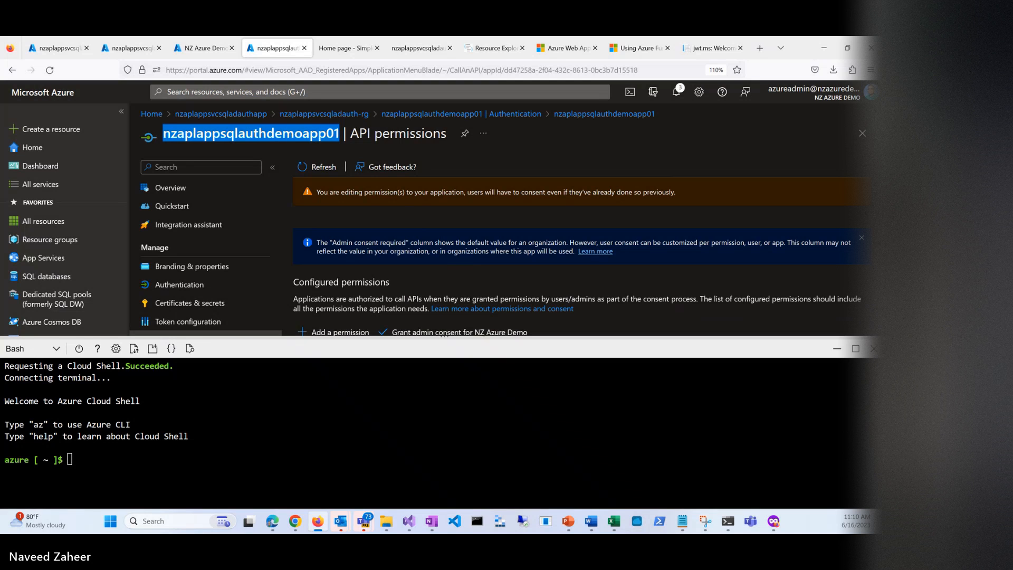
# Switch to Notepad and bring the window with the az webapp auth script into view at full size.
pyautogui.hotkey('alt', 'Tab')
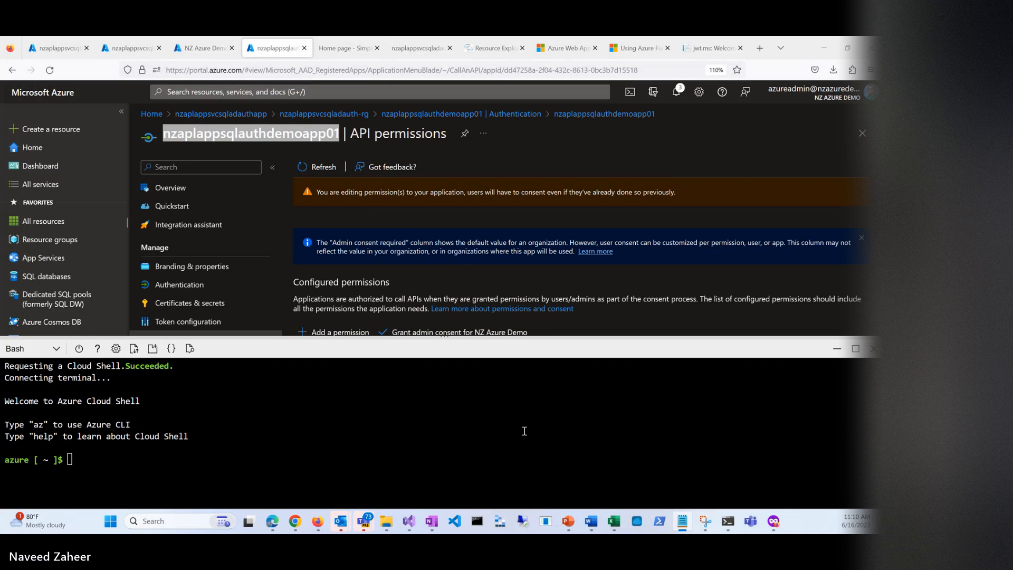
pyautogui.rightClick(682, 522)
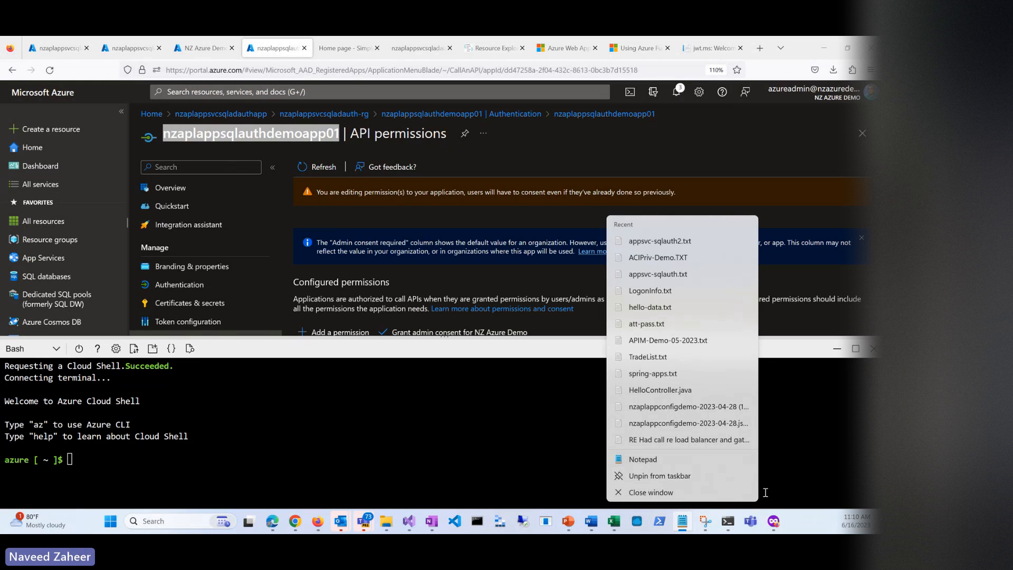
pyautogui.click(686, 462)
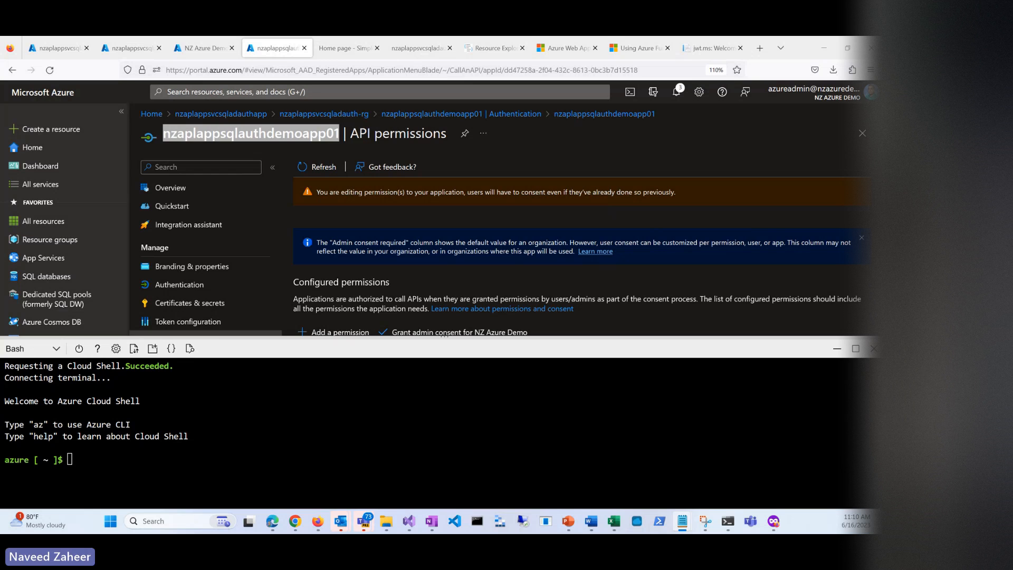
pyautogui.moveTo(0, 153); pyautogui.dragTo(533, 122)
pyautogui.click(728, 120)
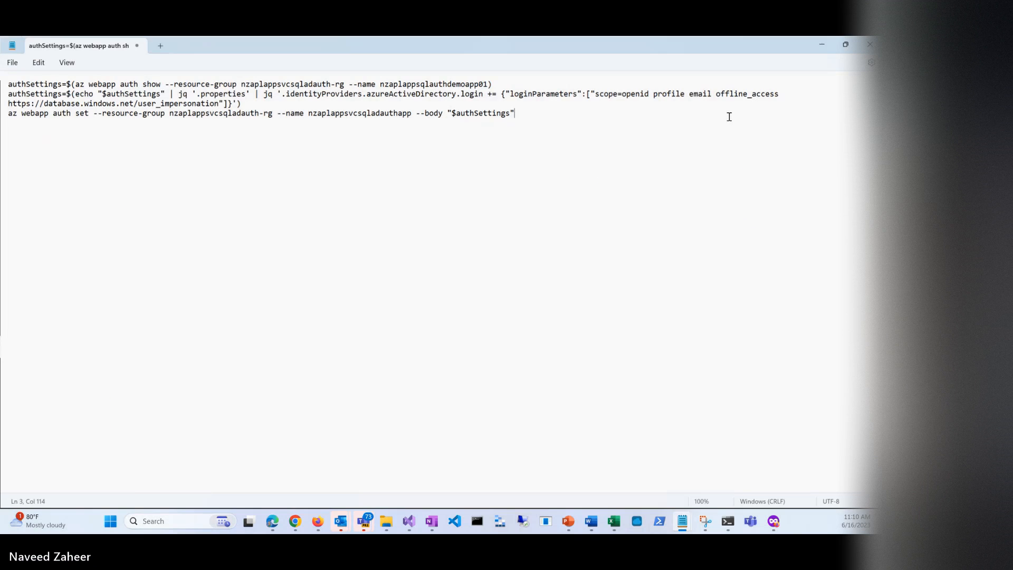
# Set the Notepad font size to 14 and return to the script.
pyautogui.click(68, 64)
pyautogui.click(40, 61)
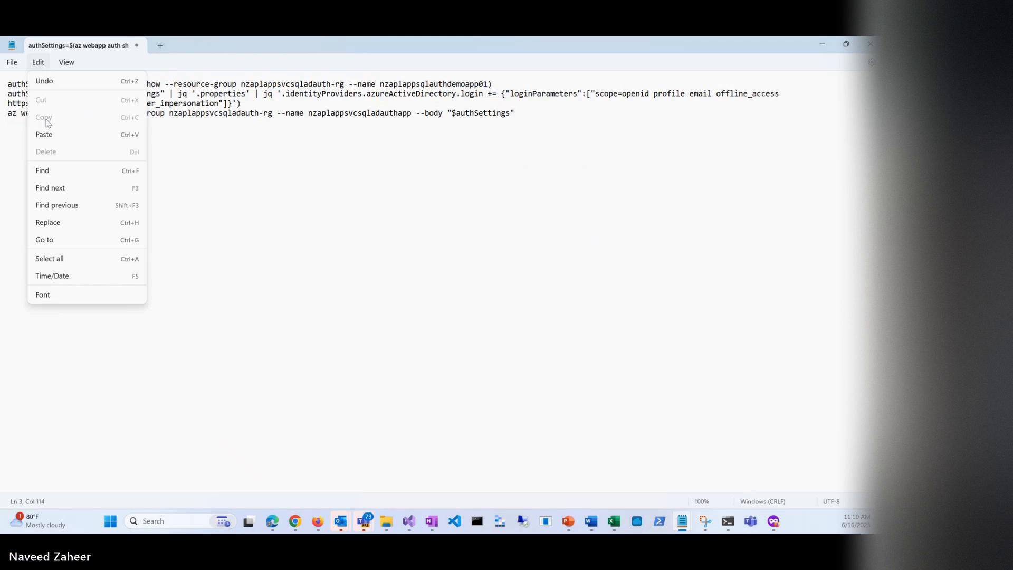
pyautogui.click(110, 293)
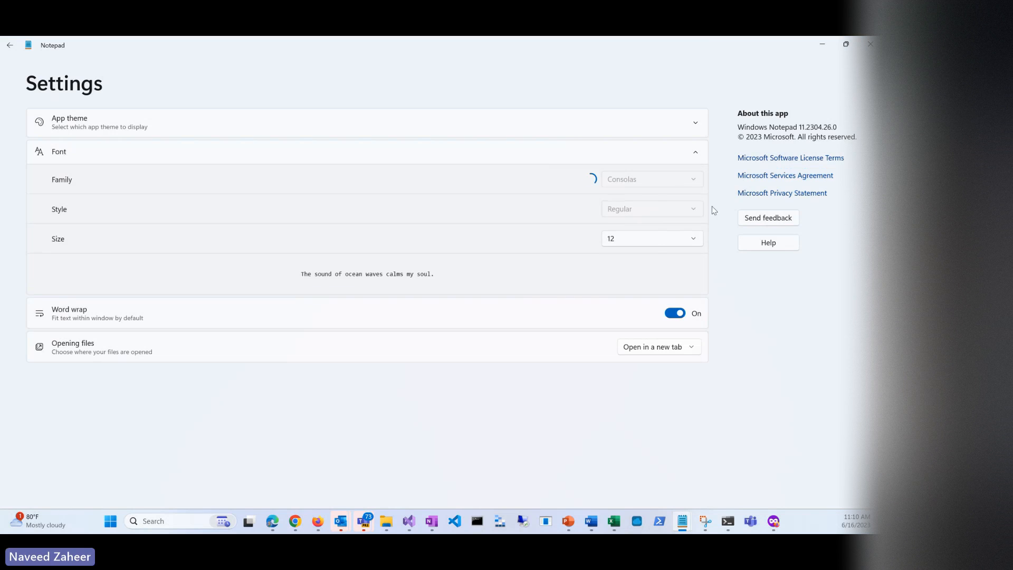
pyautogui.click(659, 242)
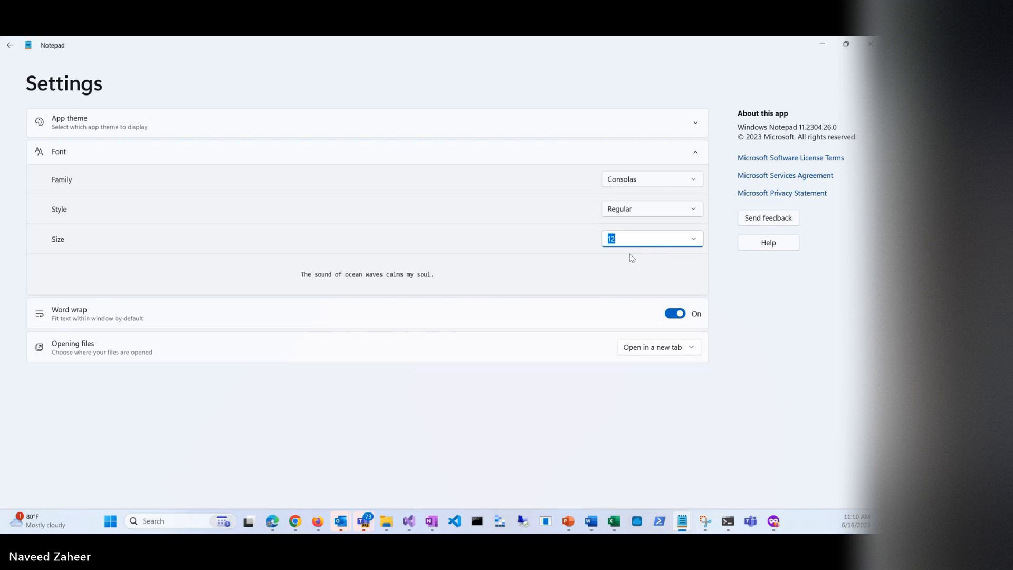
pyautogui.click(693, 239)
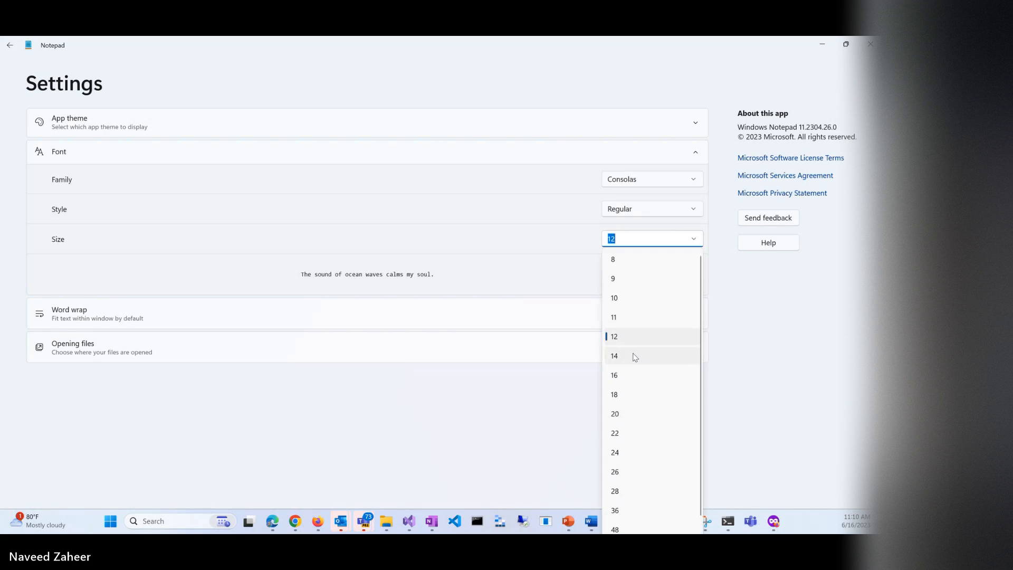
pyautogui.click(635, 357)
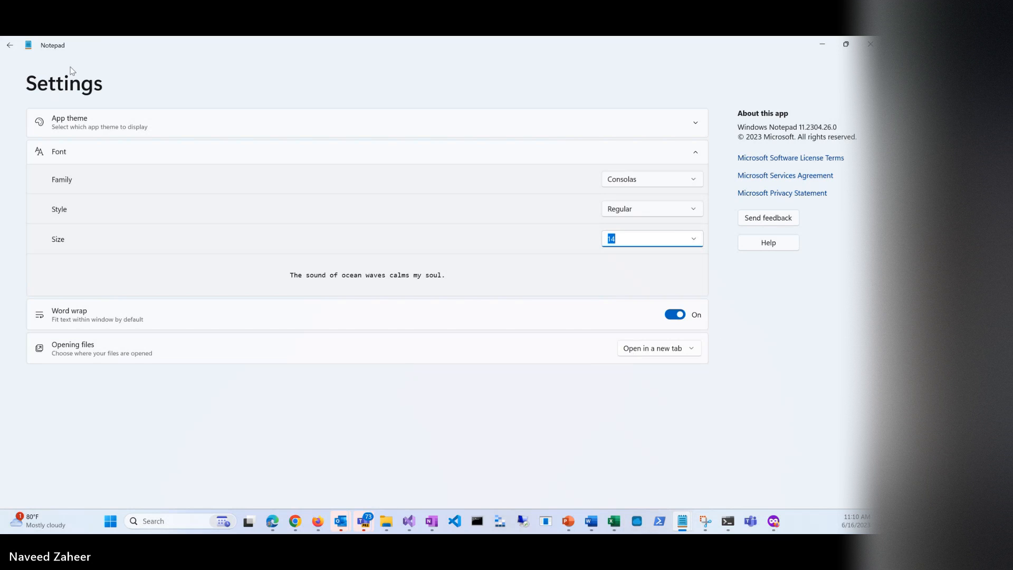
pyautogui.click(9, 45)
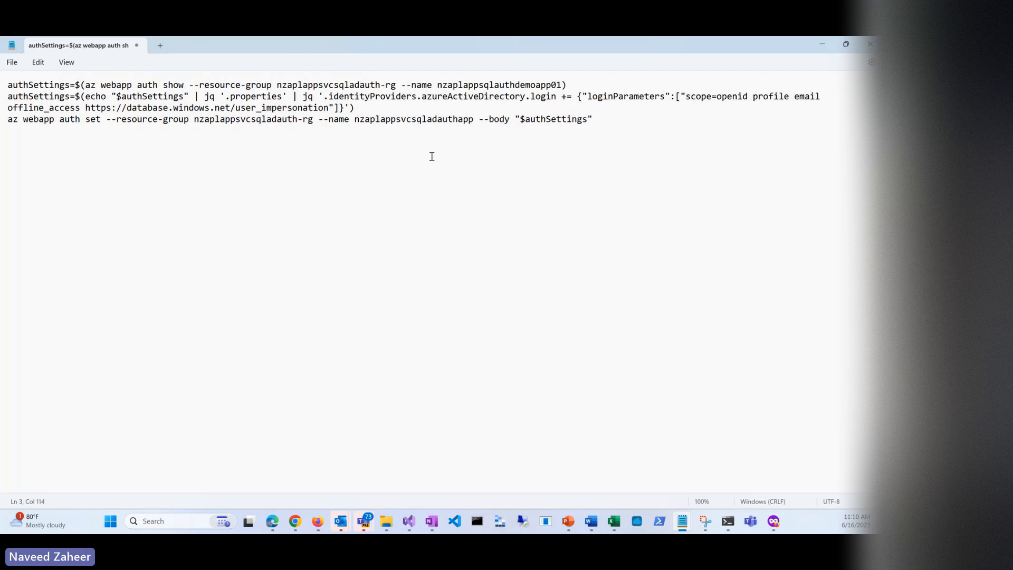
pyautogui.click(599, 85)
pyautogui.tripleClick(537, 85)
pyautogui.hotkey('ctrl', 'c')
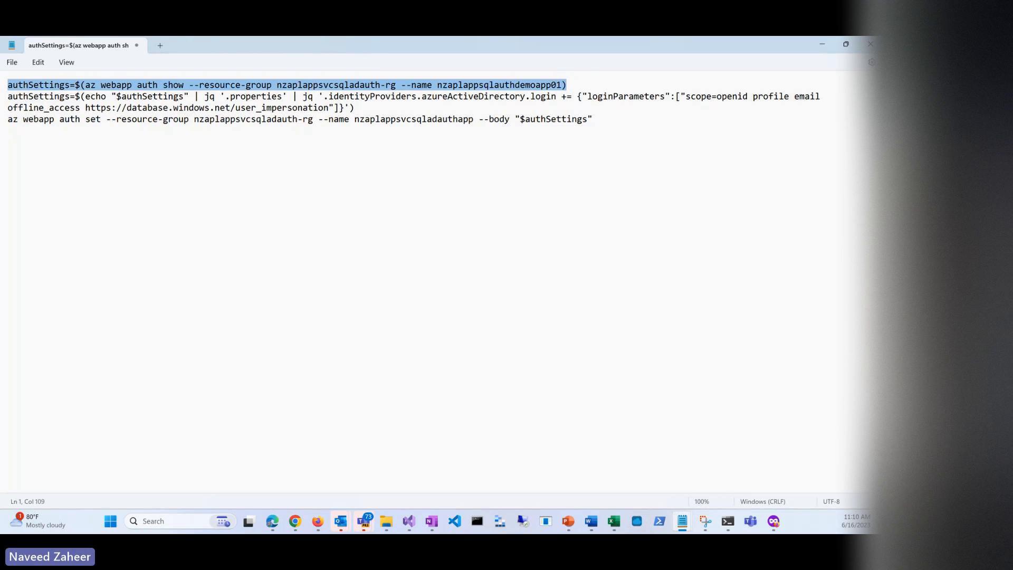
pyautogui.click(390, 104)
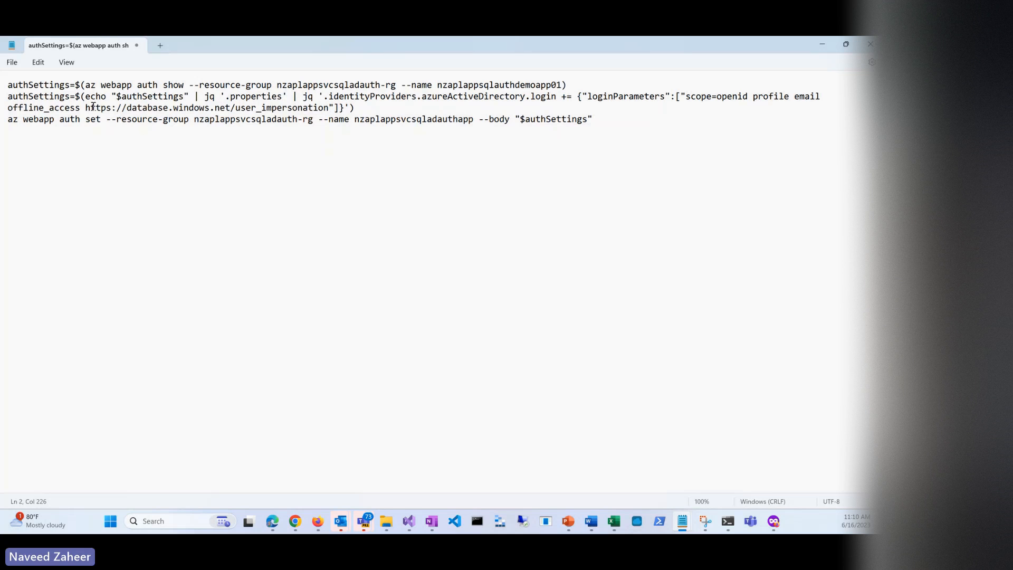
pyautogui.moveTo(86, 108); pyautogui.dragTo(330, 109)
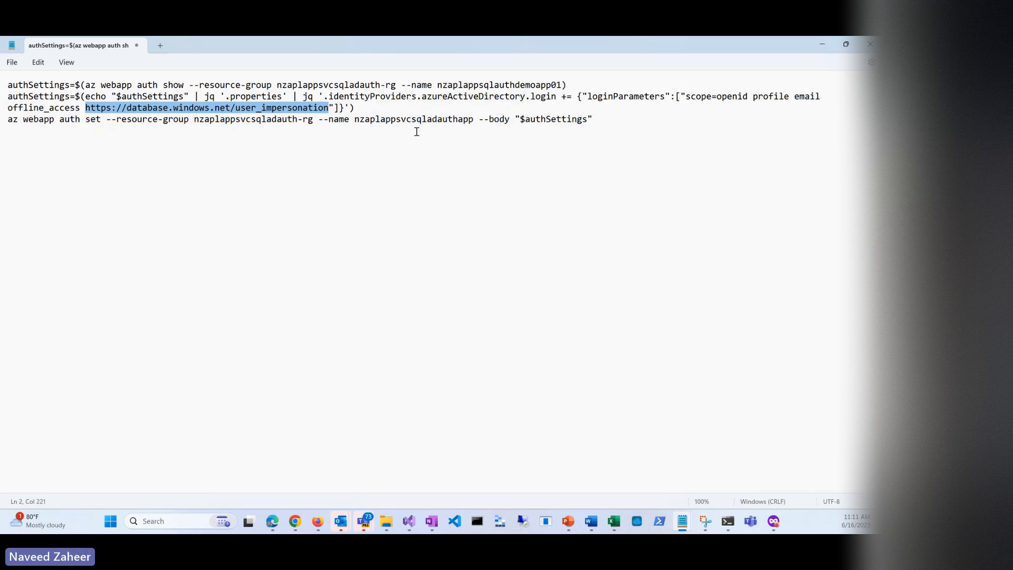
# Copy the complete three-command auth script from Notepad and return to the Cloud Shell prompt in Firefox.
pyautogui.moveTo(633, 120); pyautogui.dragTo(8, 84)
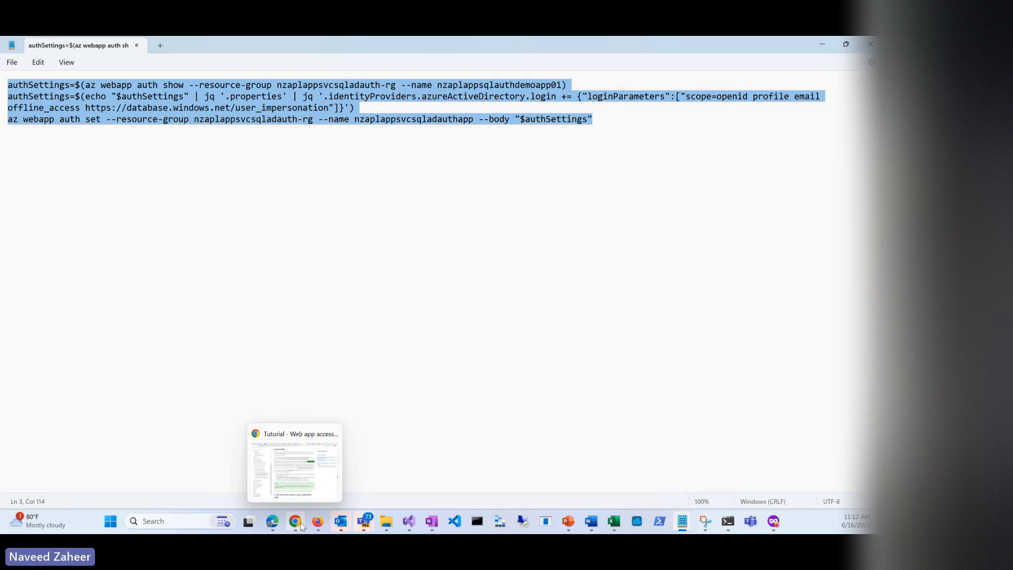
pyautogui.click(317, 522)
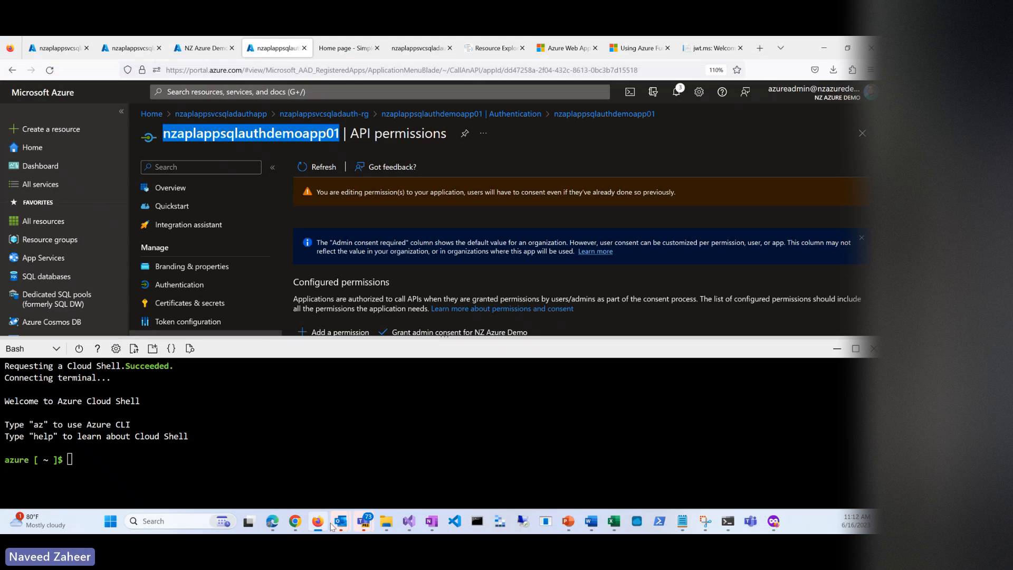
pyautogui.click(197, 455)
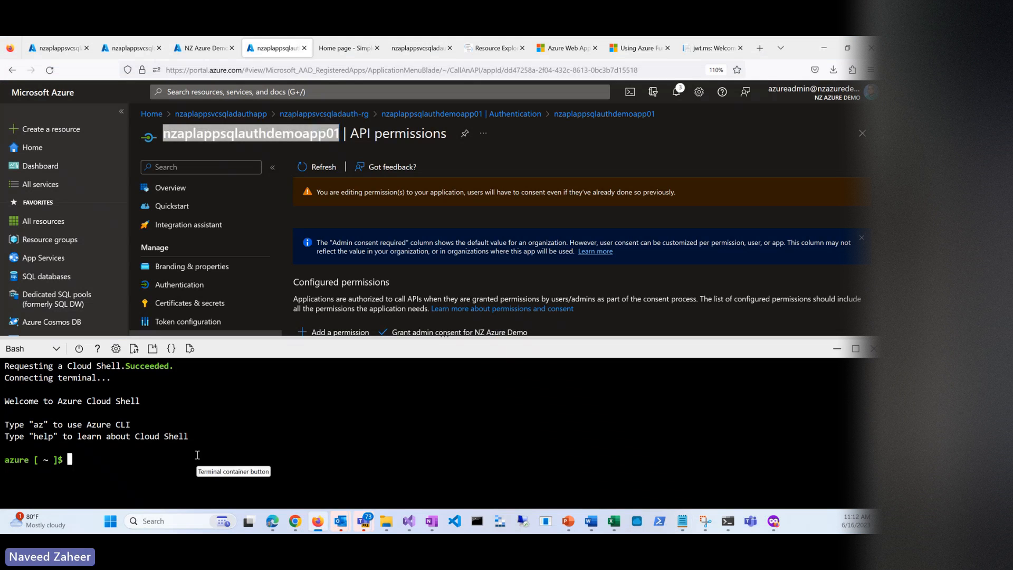
pyautogui.rightClick(194, 454)
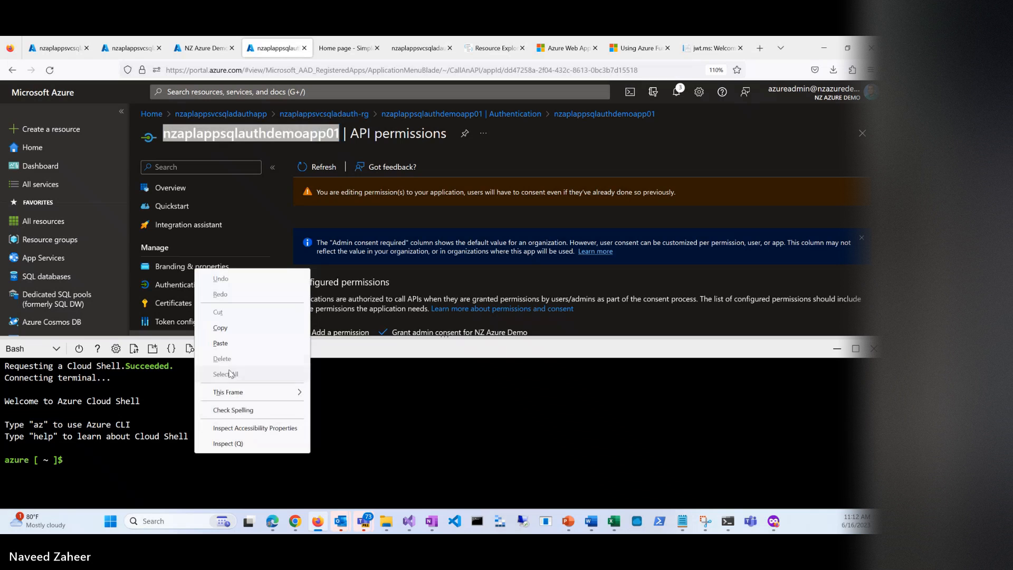
pyautogui.click(230, 343)
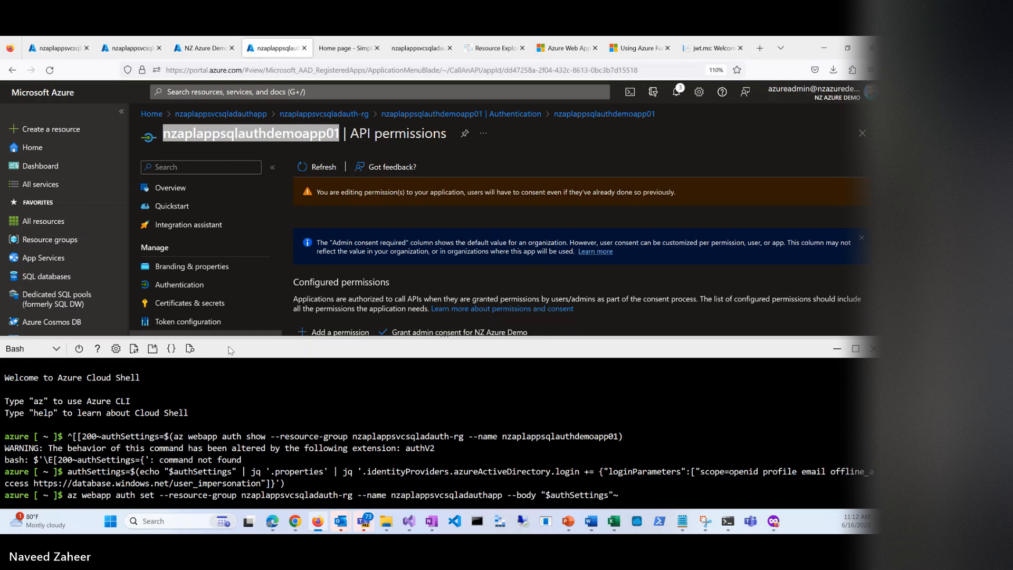
pyautogui.hotkey('ctrl', 'c')
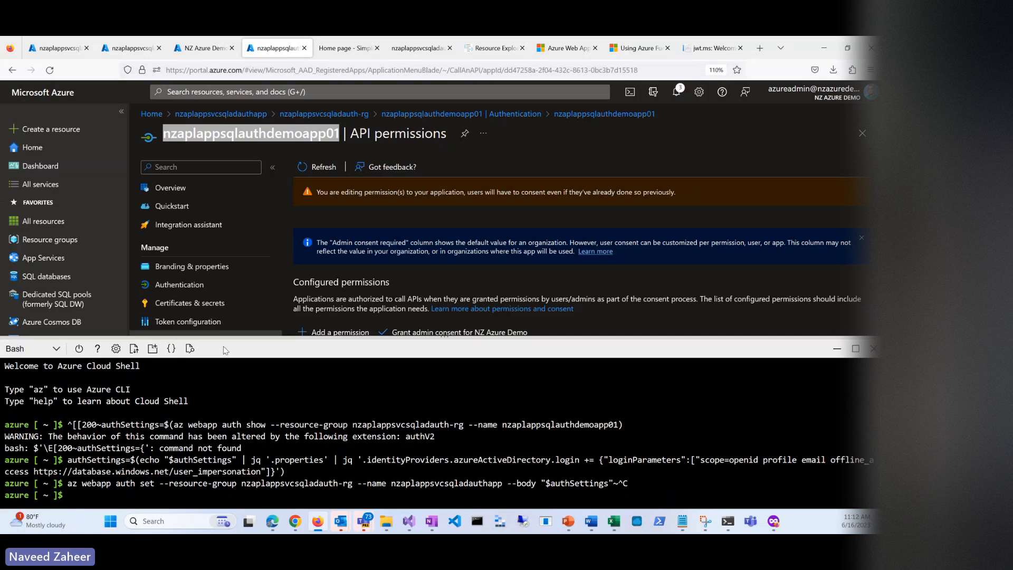
# Paste the copied auth script at the Cloud Shell prompt and run all of its commands.
pyautogui.rightClick(271, 397)
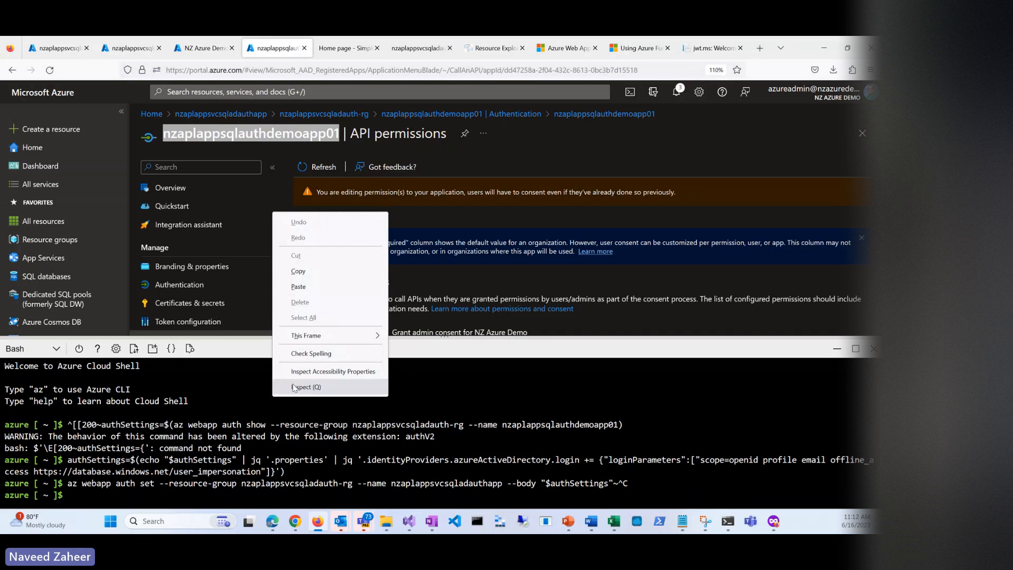
pyautogui.click(297, 288)
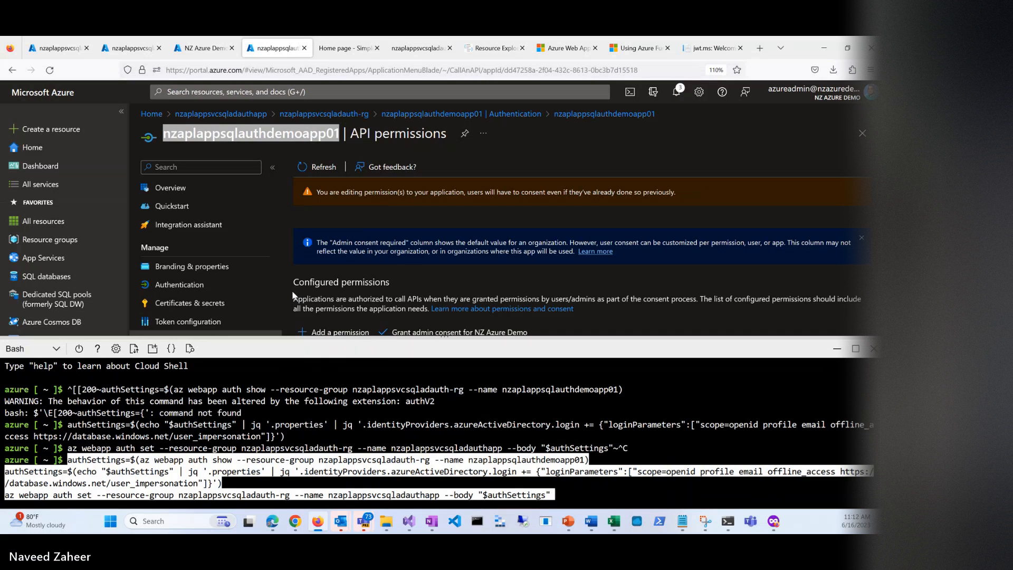
pyautogui.press('Return')
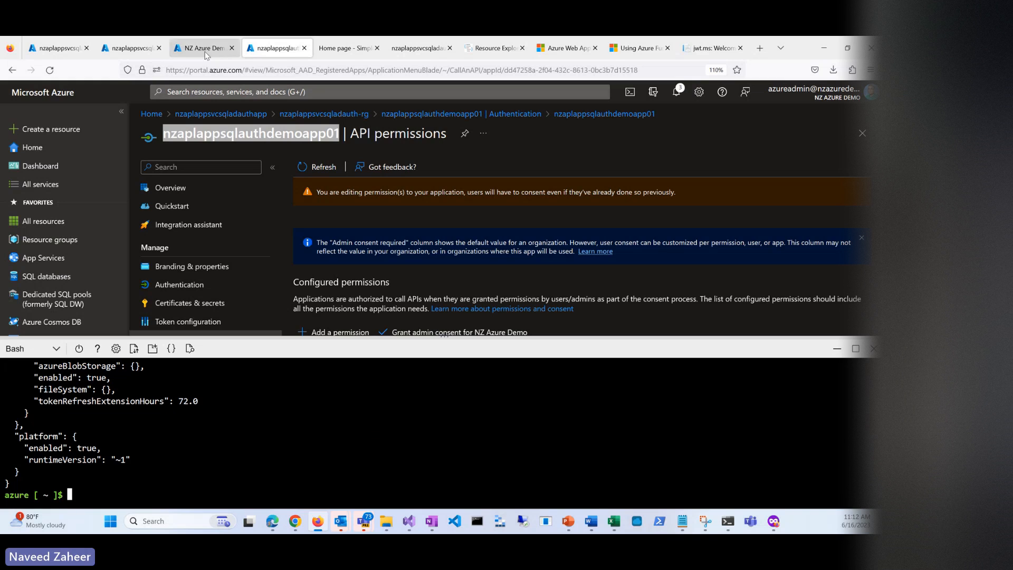
# Open the Azure Active Directory settings of the SQL server that hosts the nzaplappsvcsqladauth-db database.
pyautogui.click(122, 48)
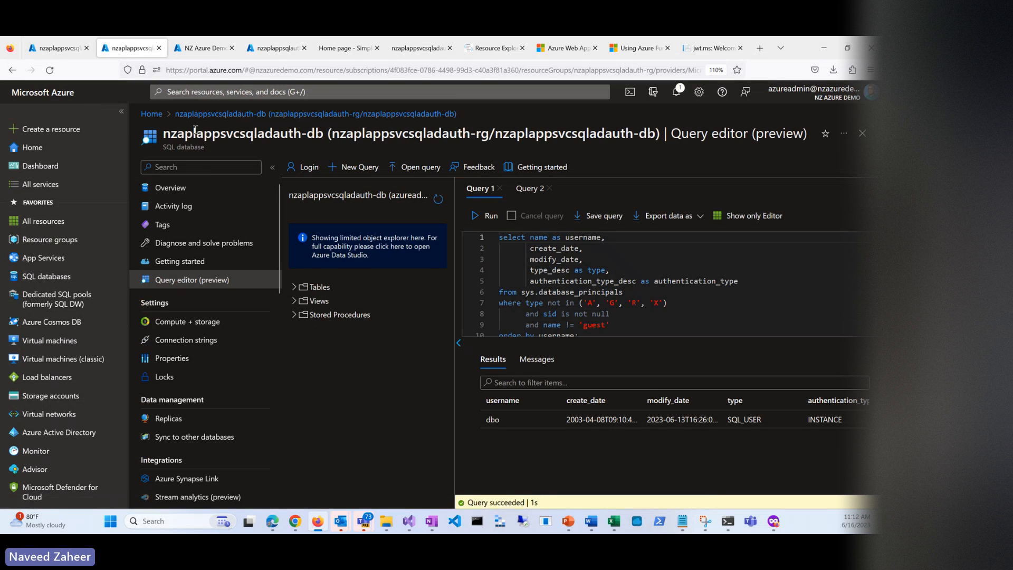
pyautogui.click(205, 48)
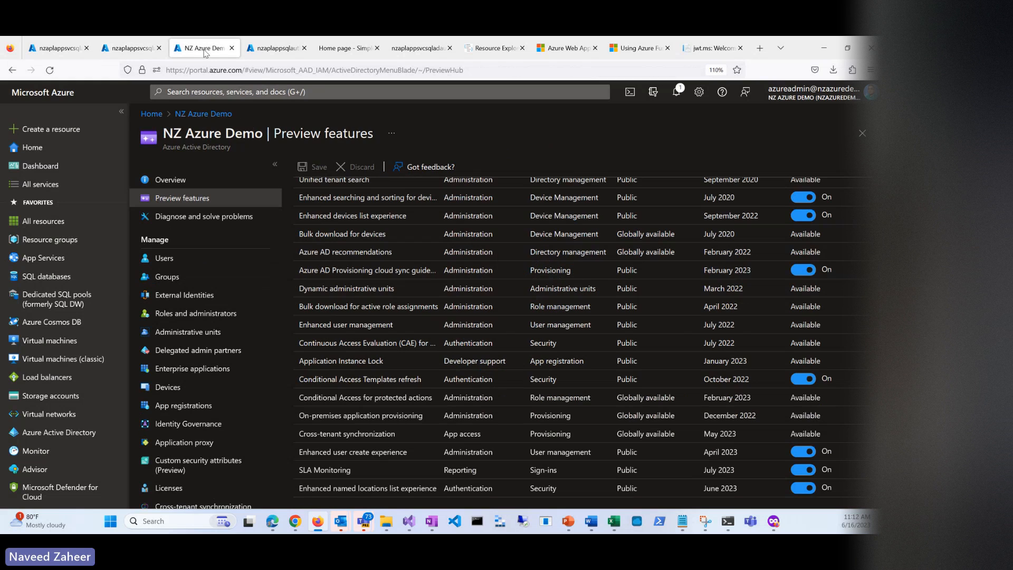
pyautogui.click(38, 151)
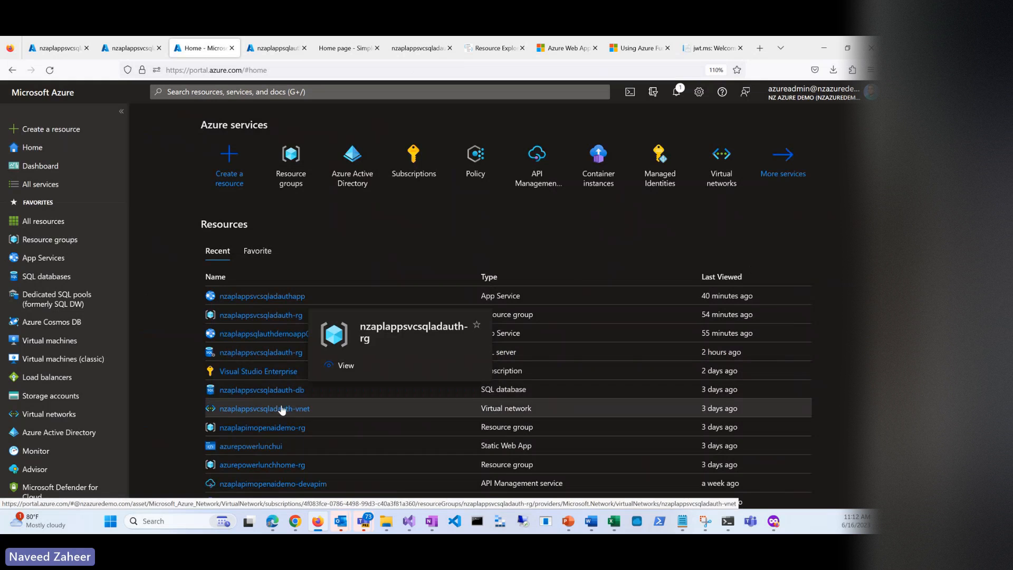
pyautogui.click(275, 389)
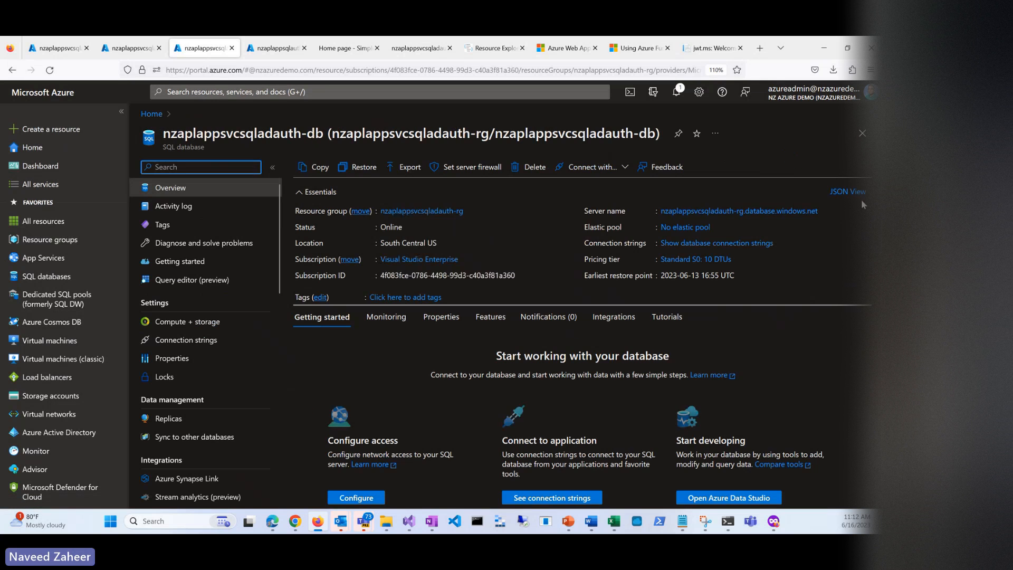
pyautogui.click(746, 212)
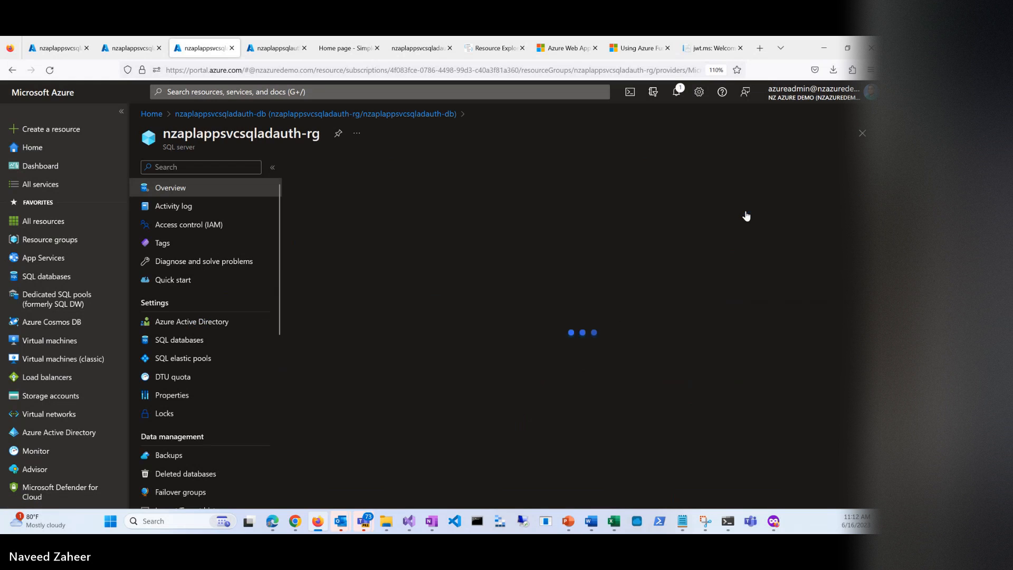
pyautogui.click(209, 328)
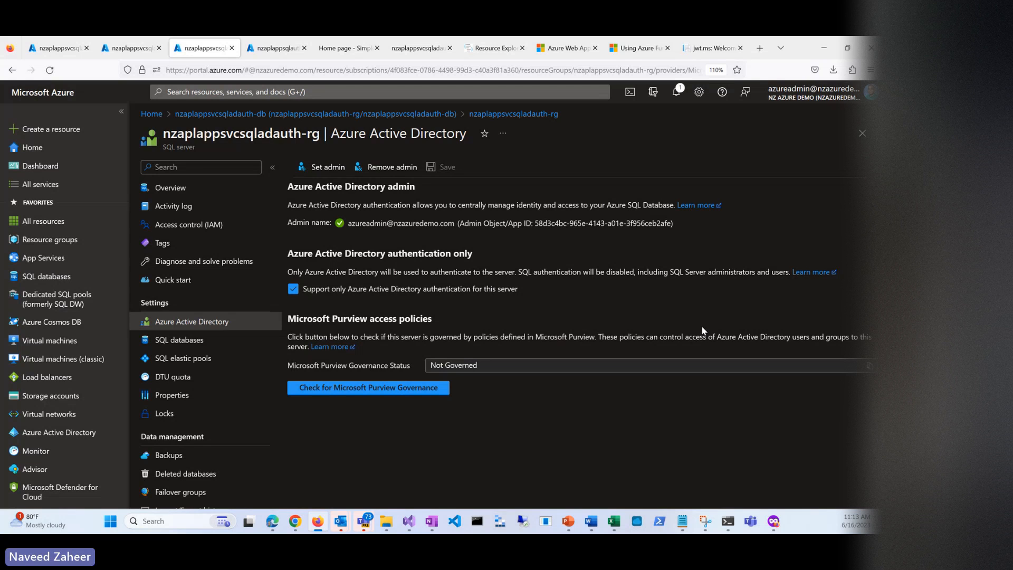
# Switch to Visual Studio, widen the code editor for Index.cshtml.cs and set its zoom to 150 %.
pyautogui.moveTo(330, 531)
pyautogui.click(408, 521)
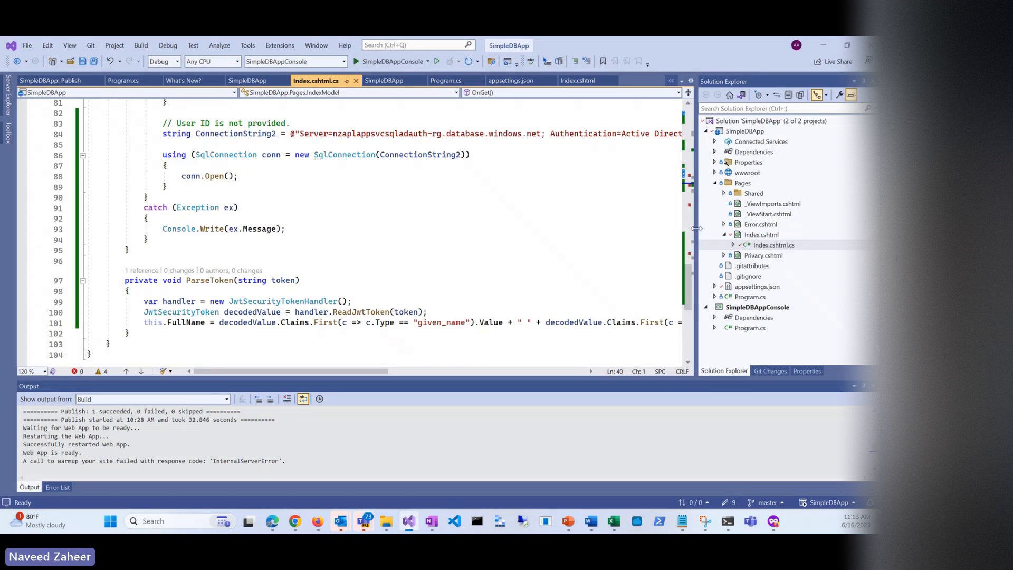
pyautogui.moveTo(696, 232); pyautogui.dragTo(763, 226)
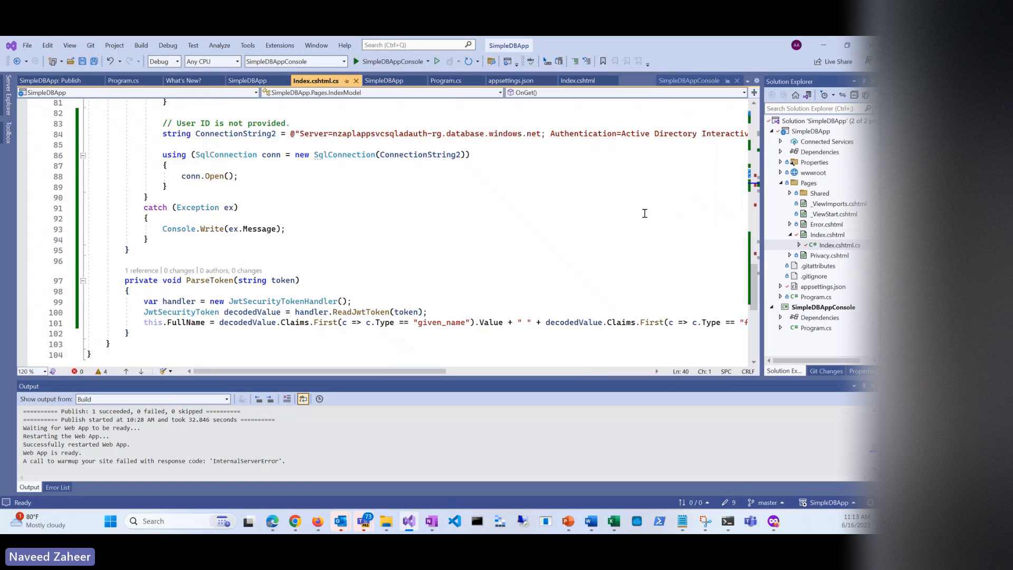
pyautogui.scroll(9, 621, 274)
pyautogui.scroll(9, 621, 286)
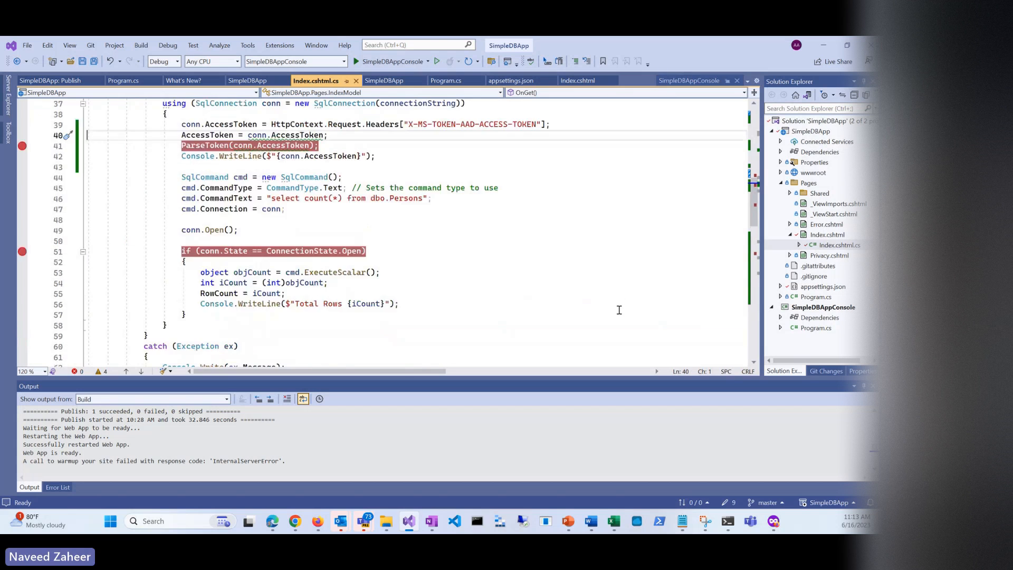
pyautogui.scroll(-1, 619, 310)
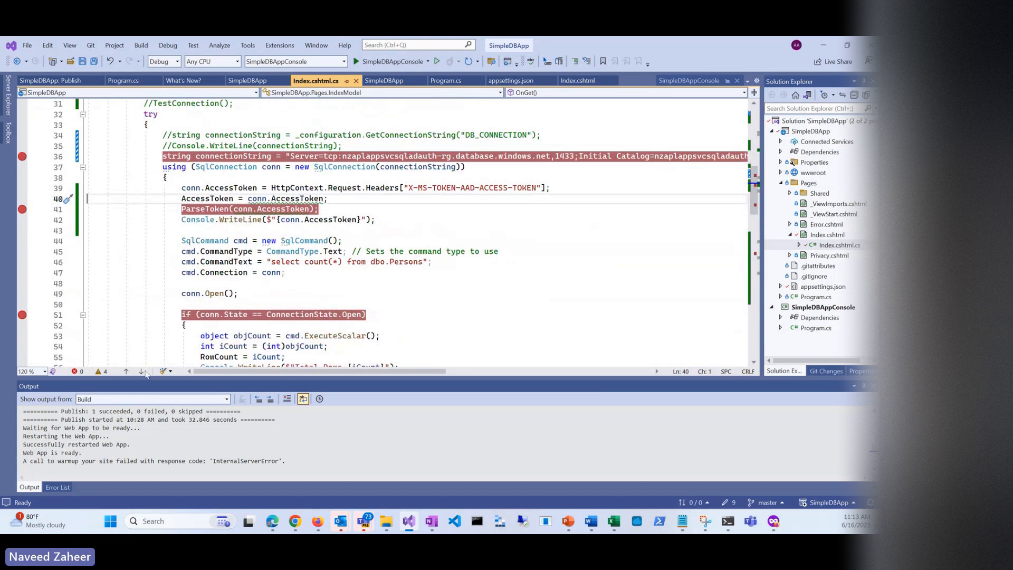
pyautogui.click(45, 372)
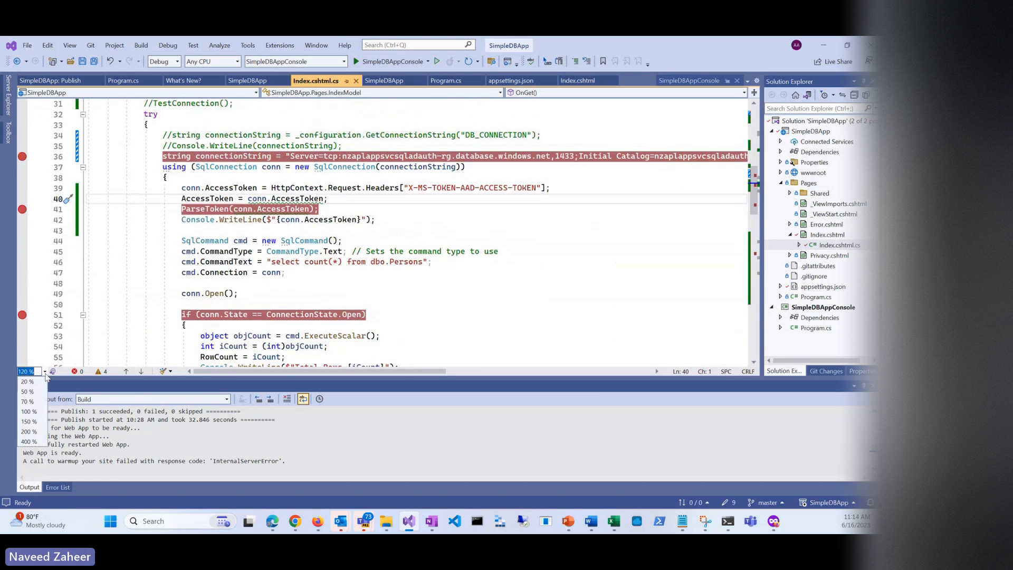
pyautogui.click(29, 421)
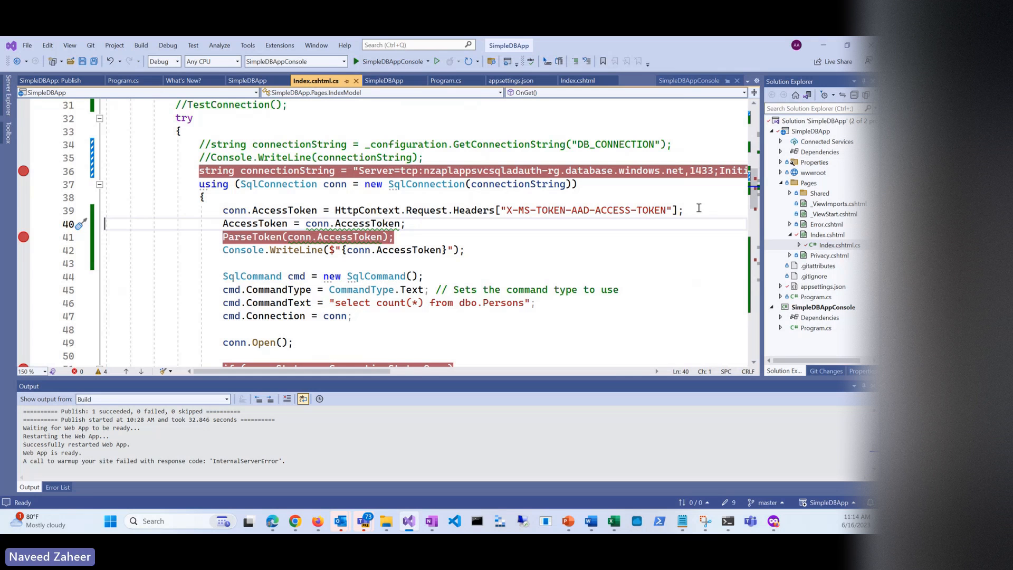
# Examine the X-MS-TOKEN-AAD-ACCESS-TOKEN header assignment, the connection string, the dbo.Persons query and the ParseToken method in Index.cshtml.cs.
pyautogui.moveTo(698, 207); pyautogui.dragTo(340, 210)
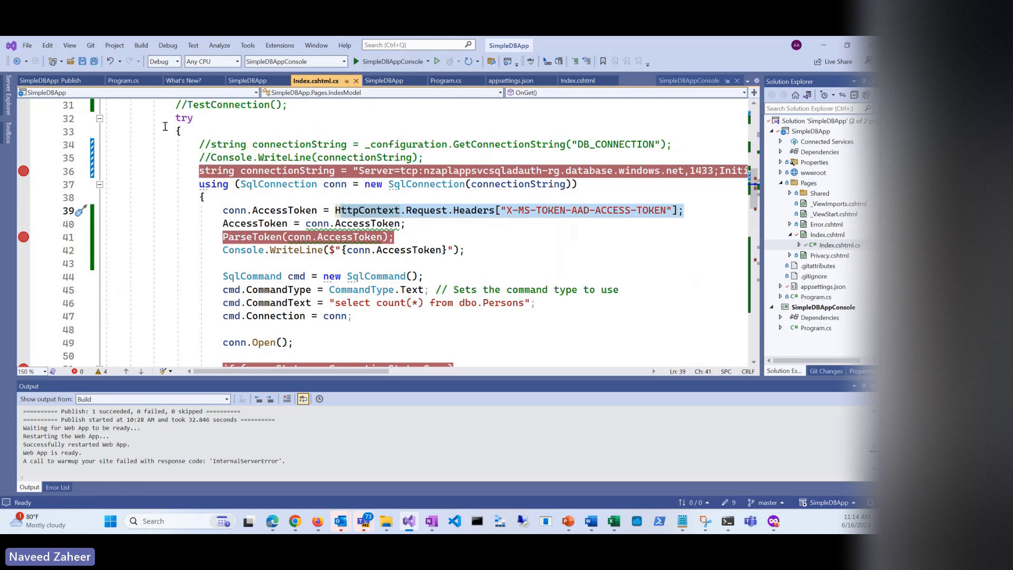
pyautogui.click(435, 254)
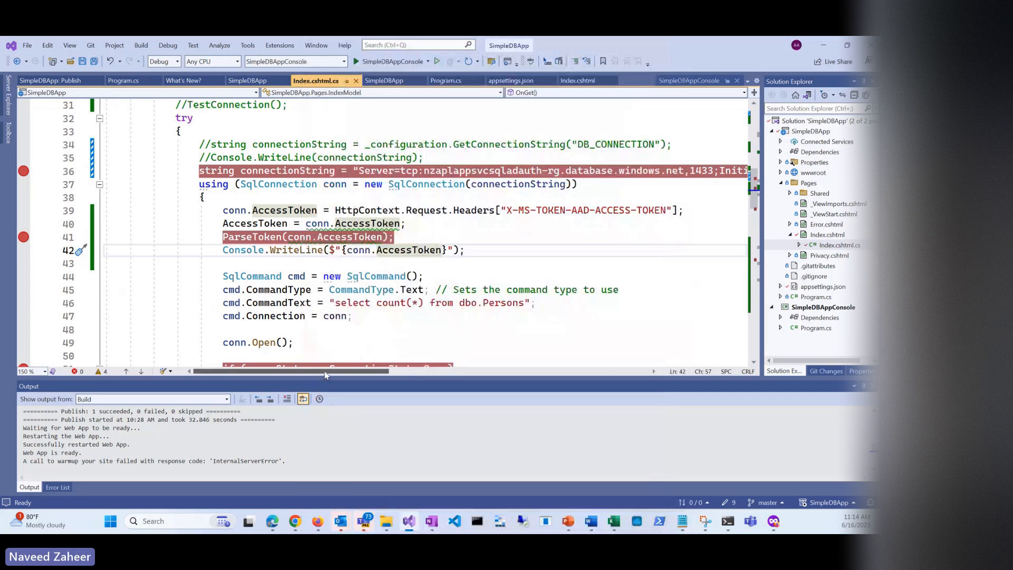
pyautogui.moveTo(324, 372); pyautogui.dragTo(414, 378)
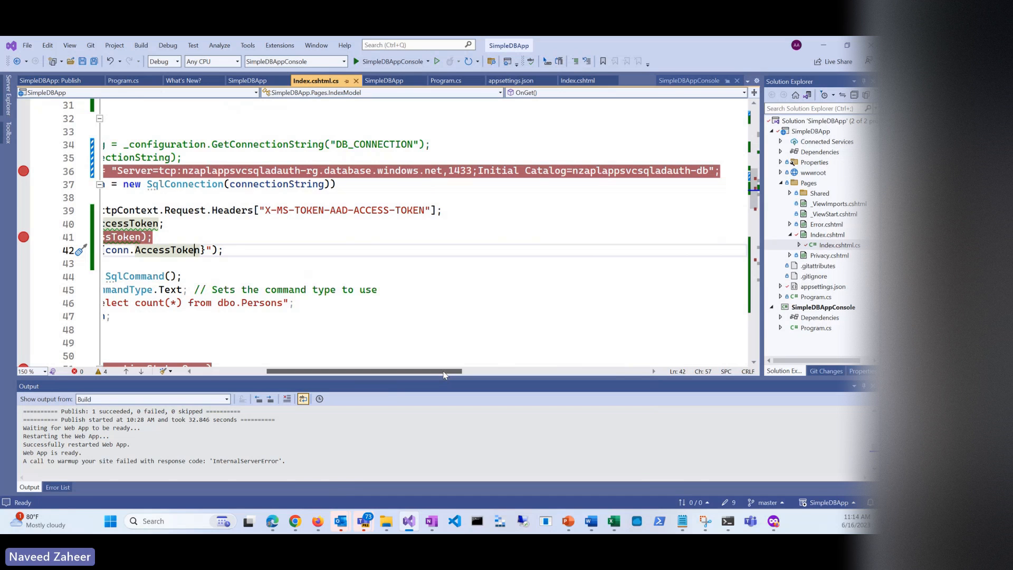
pyautogui.moveTo(443, 372); pyautogui.dragTo(283, 374)
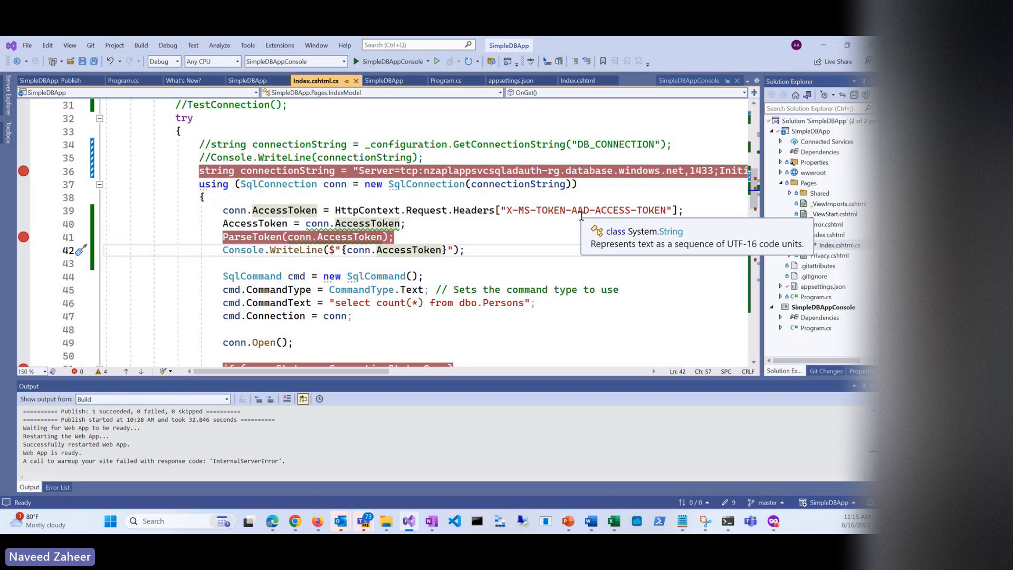
pyautogui.scroll(-3, 347, 277)
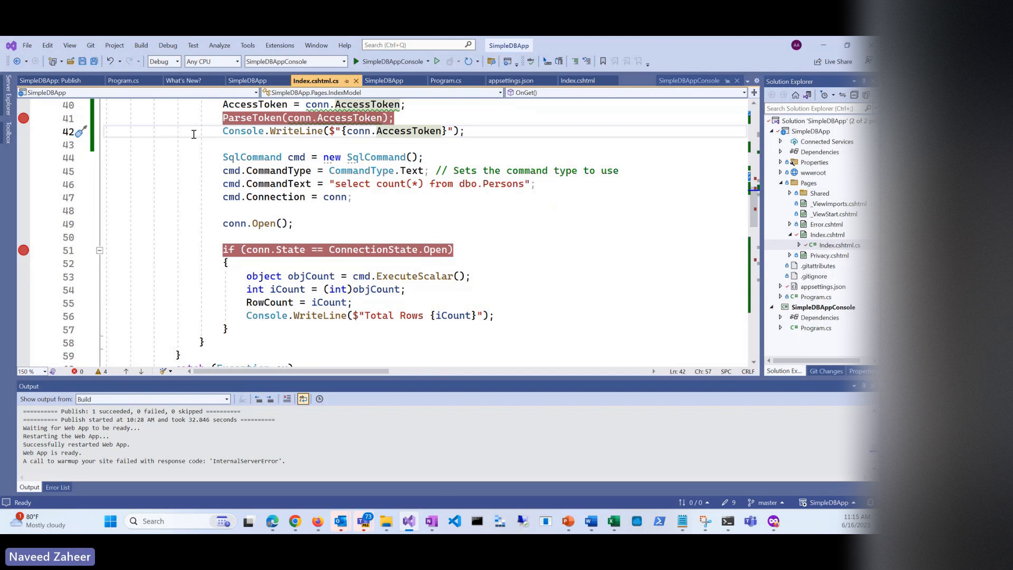
pyautogui.scroll(-4, 378, 212)
pyautogui.scroll(-12, 378, 212)
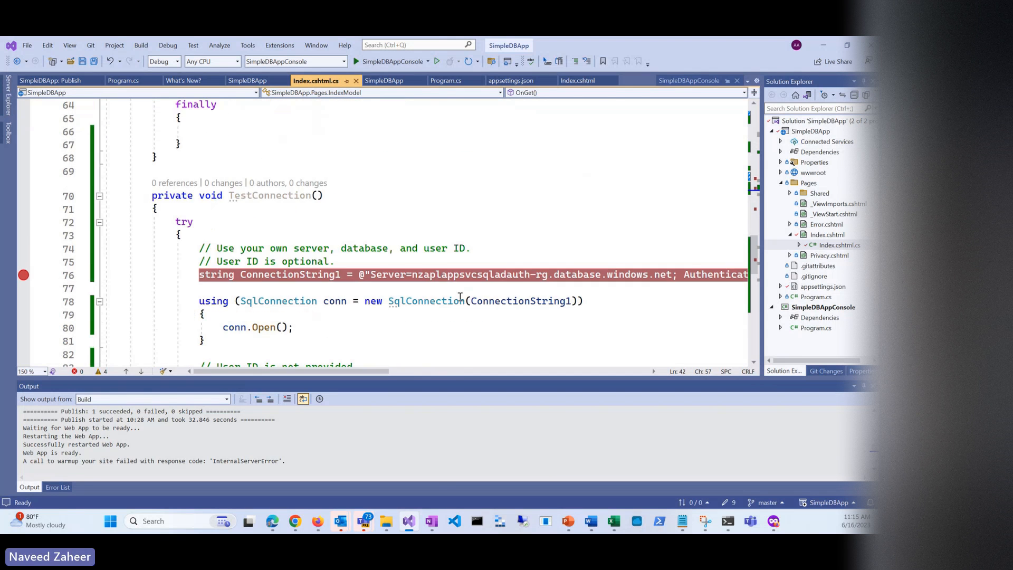
pyautogui.scroll(-1, 461, 288)
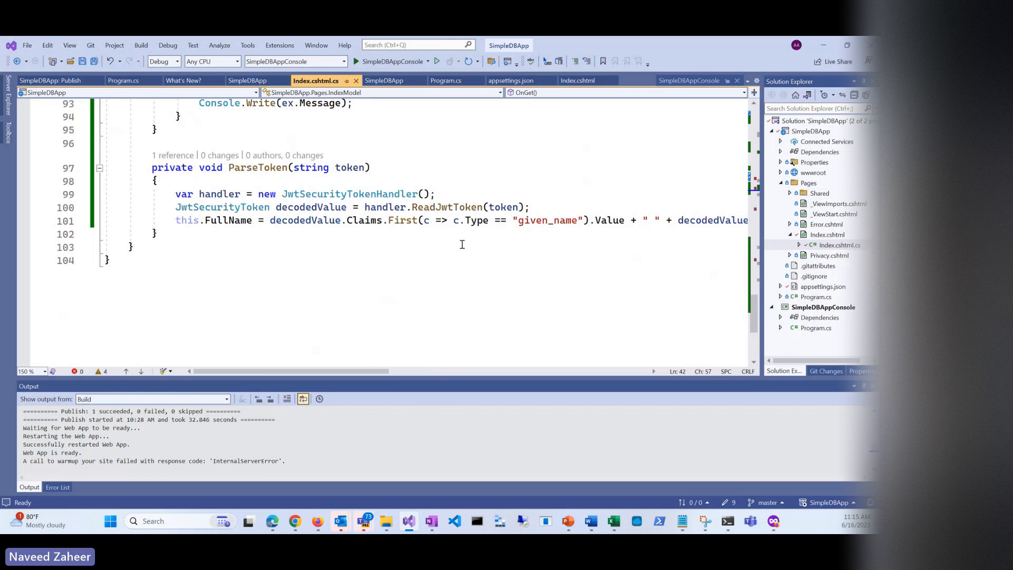
pyautogui.scroll(15, 464, 275)
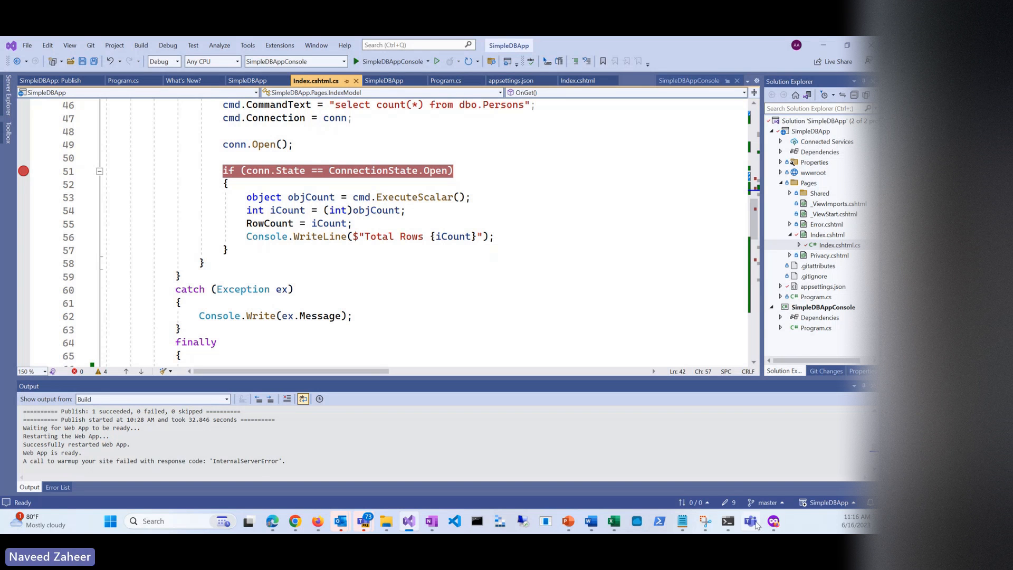
# Replace the existing private Firefox window with a new one and return to the regular window with the Azure portal.
pyautogui.click(780, 520)
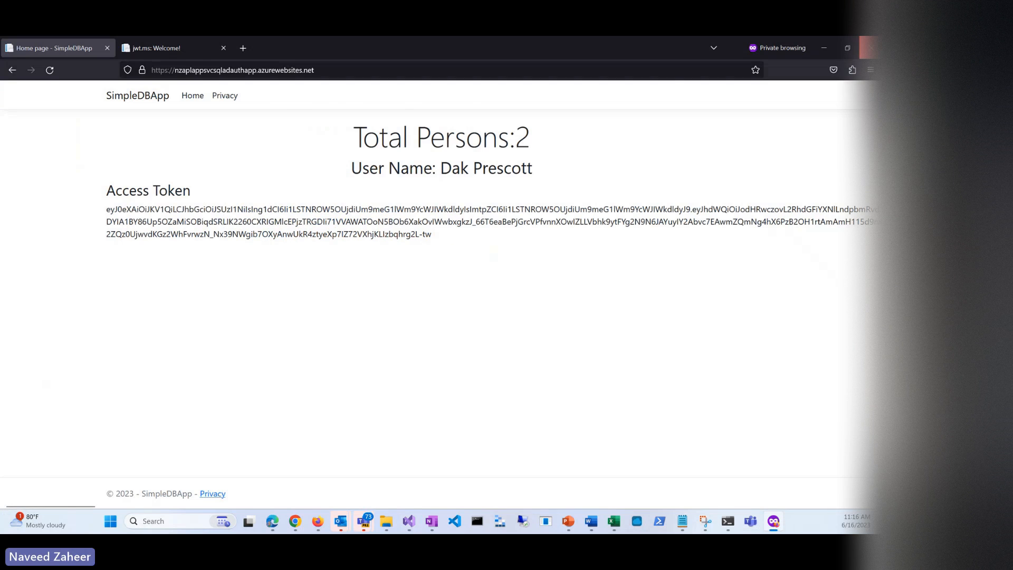
pyautogui.click(871, 48)
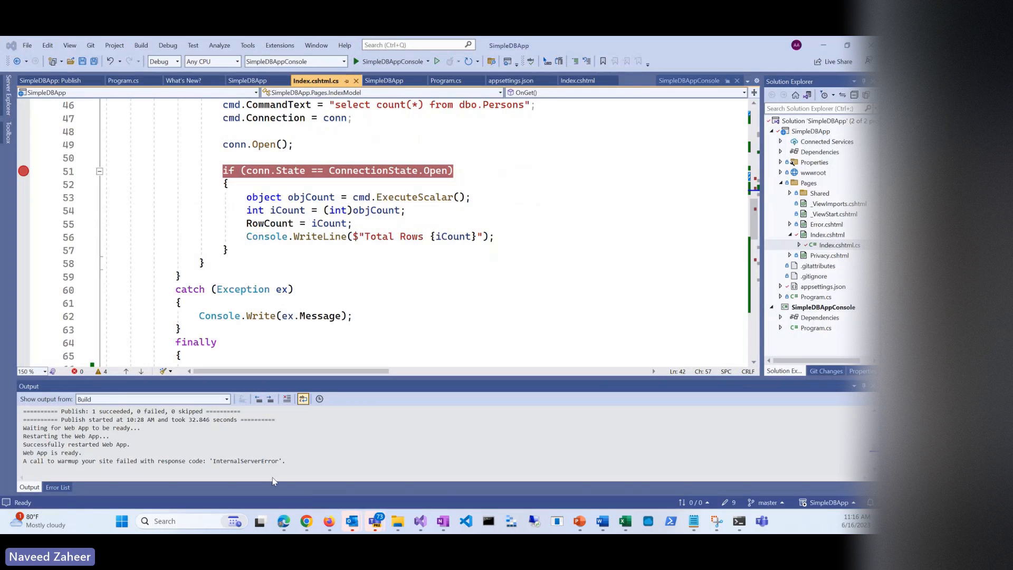
pyautogui.rightClick(327, 522)
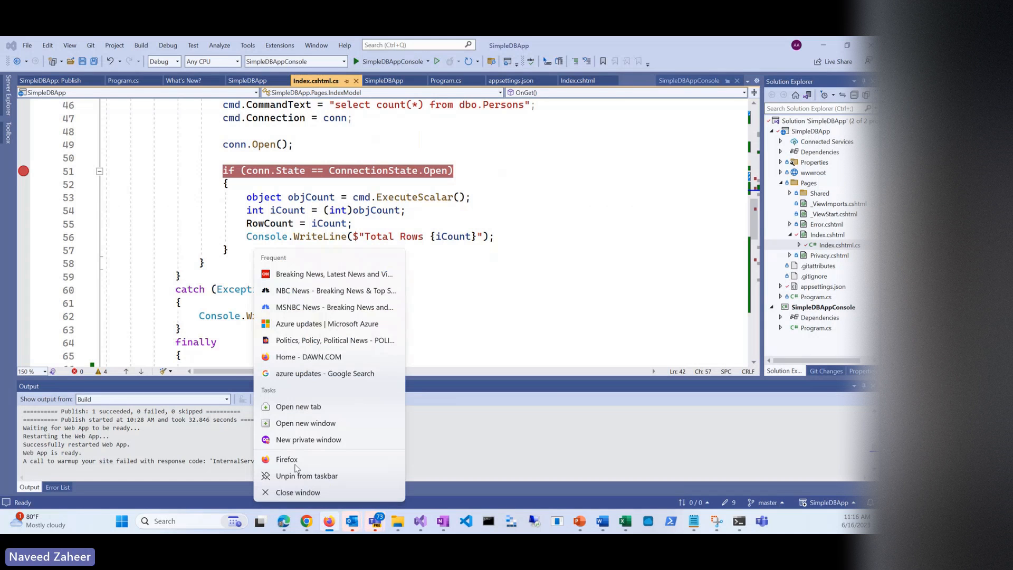
pyautogui.click(278, 442)
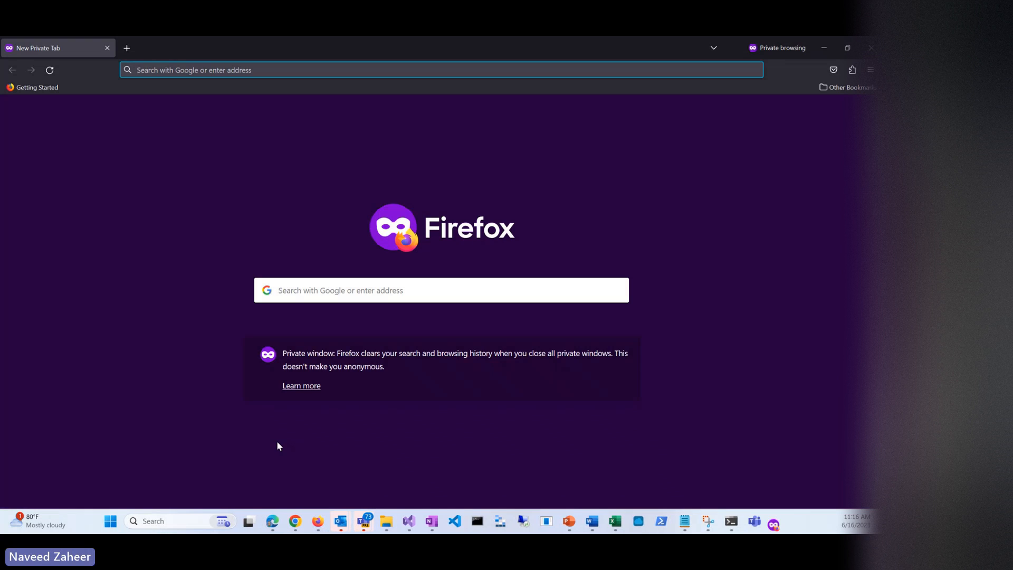
pyautogui.moveTo(302, 524)
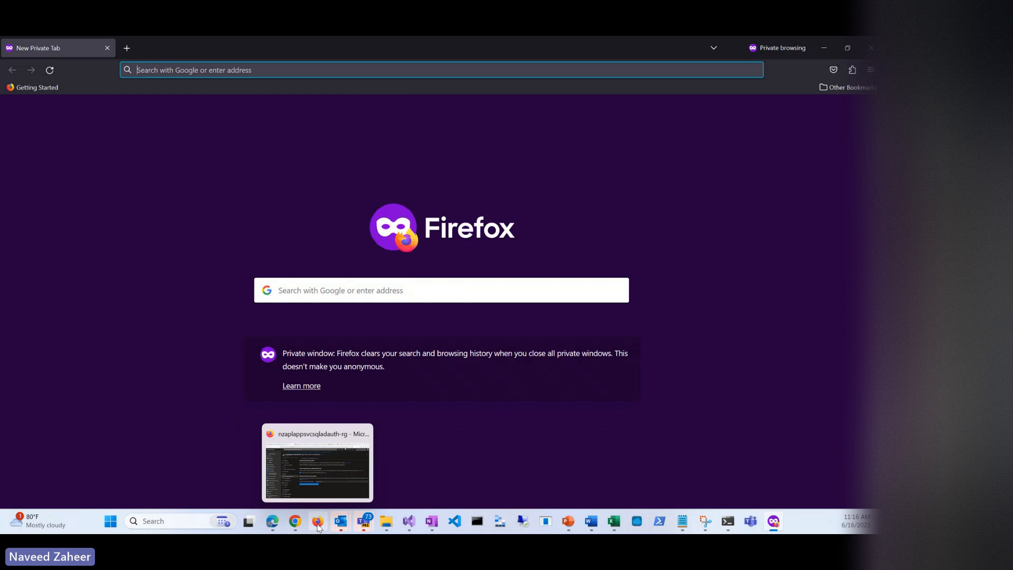
pyautogui.click(318, 525)
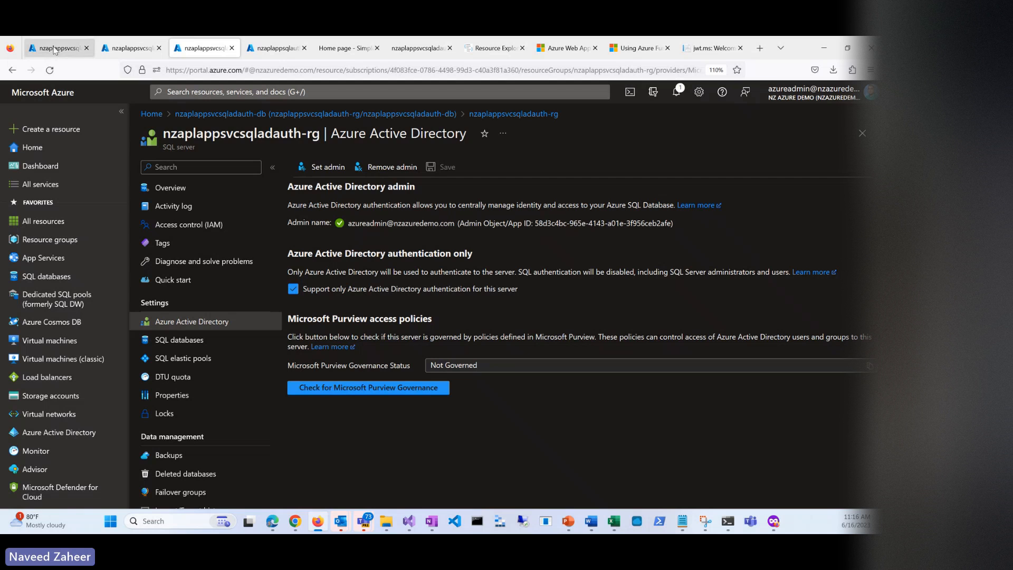
pyautogui.click(327, 58)
pyautogui.click(297, 68)
pyautogui.hotkey('ctrl', 'c')
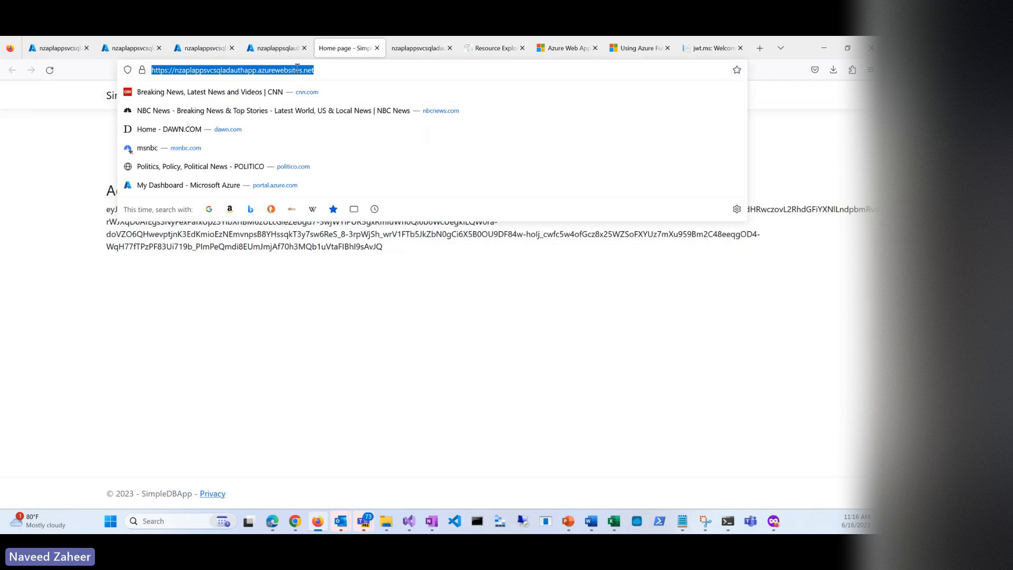
pyautogui.click(826, 41)
pyautogui.click(234, 65)
pyautogui.hotkey('ctrl', 'v')
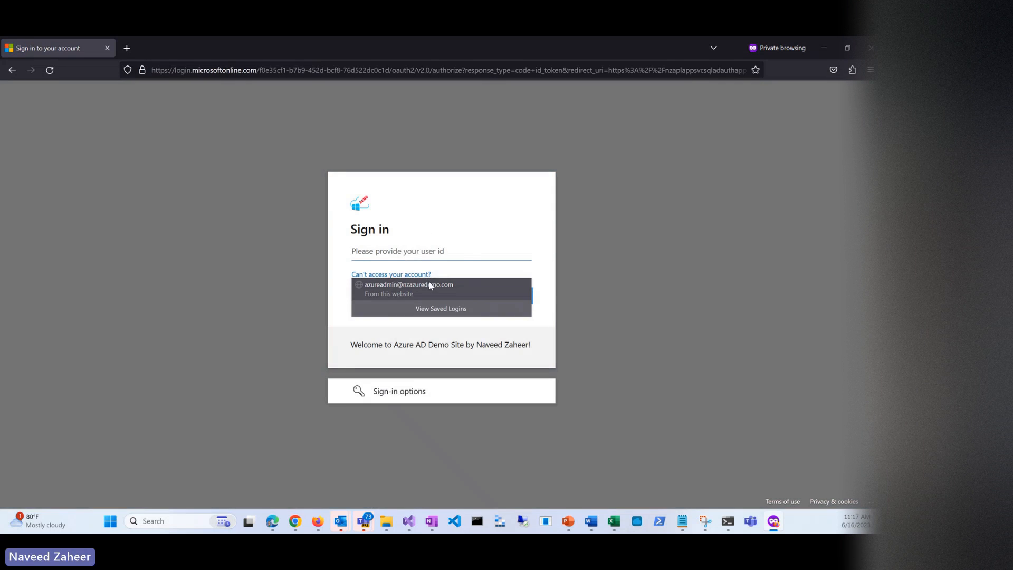
# Sign in with the saved admin account and its password, requesting the verification code by text message.
pyautogui.click(430, 285)
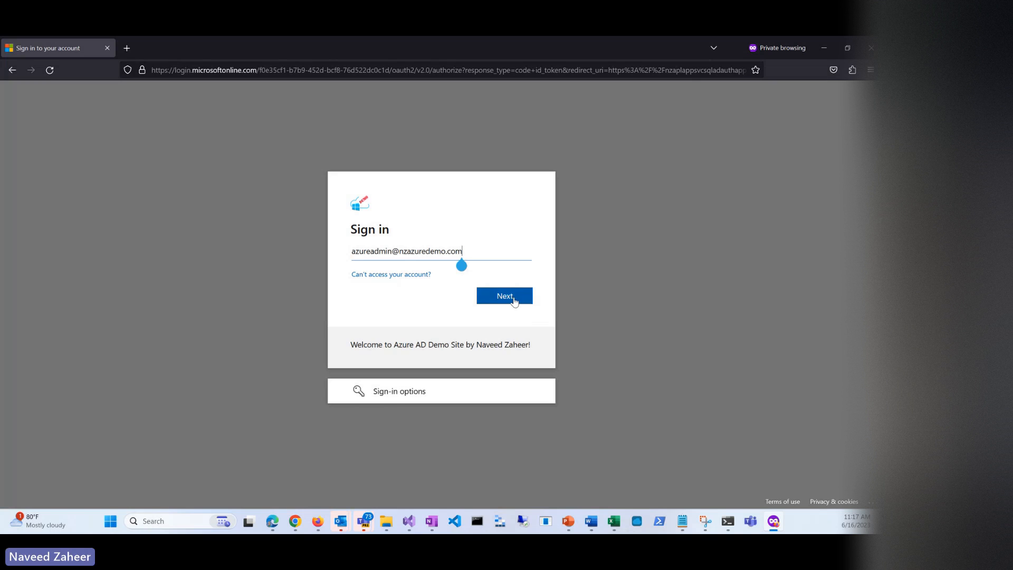
pyautogui.click(516, 296)
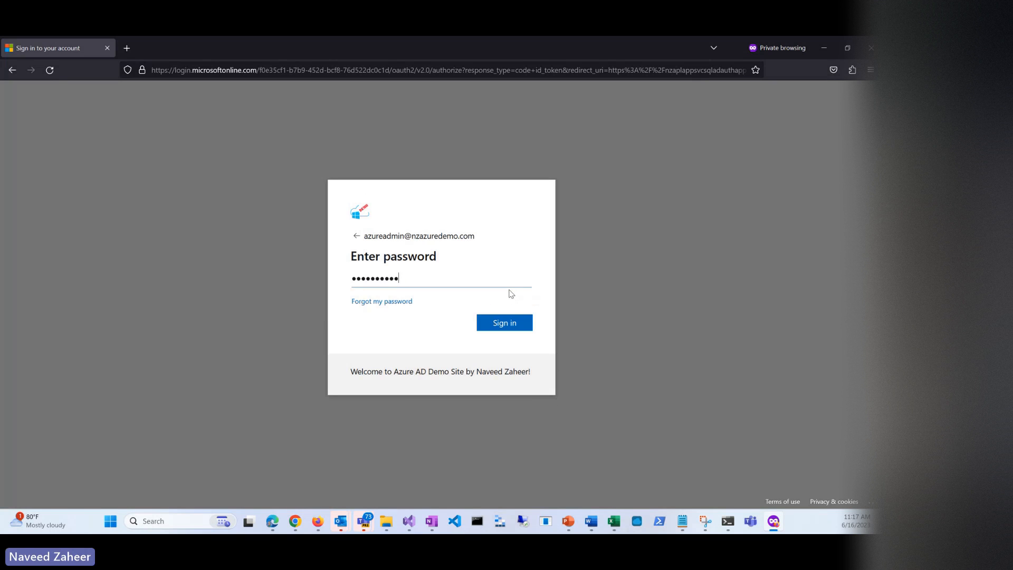
pyautogui.click(510, 327)
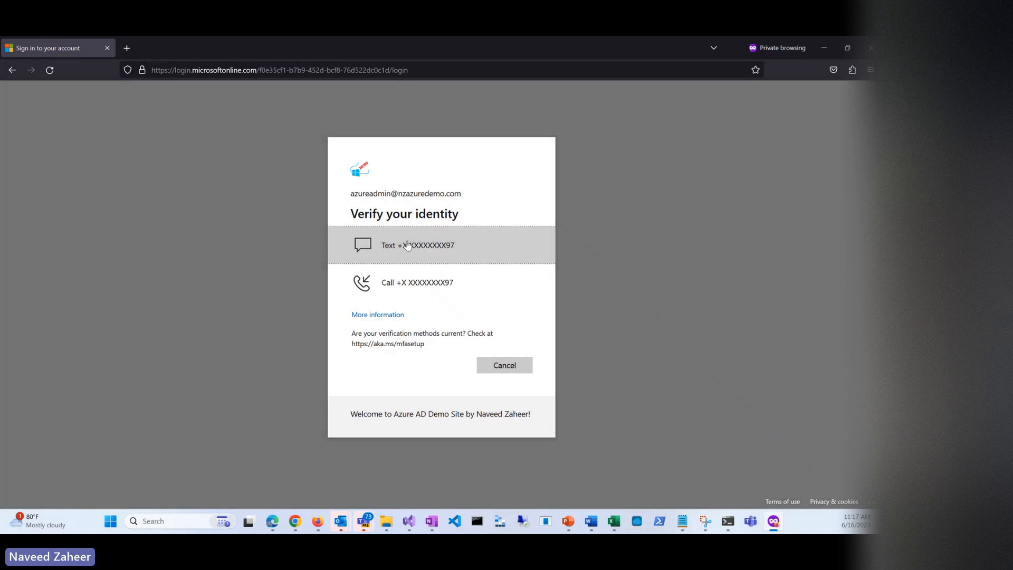
pyautogui.click(407, 245)
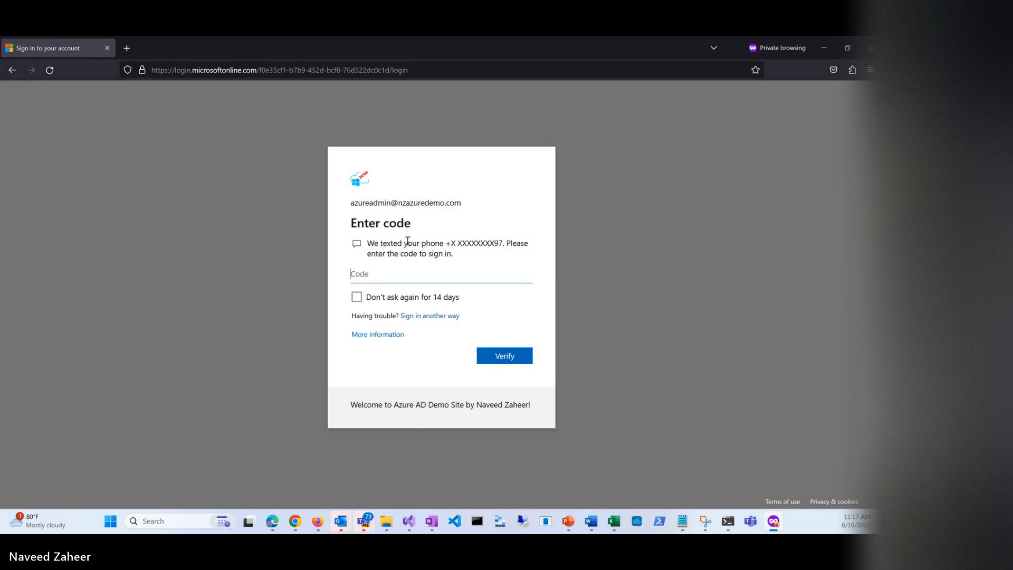
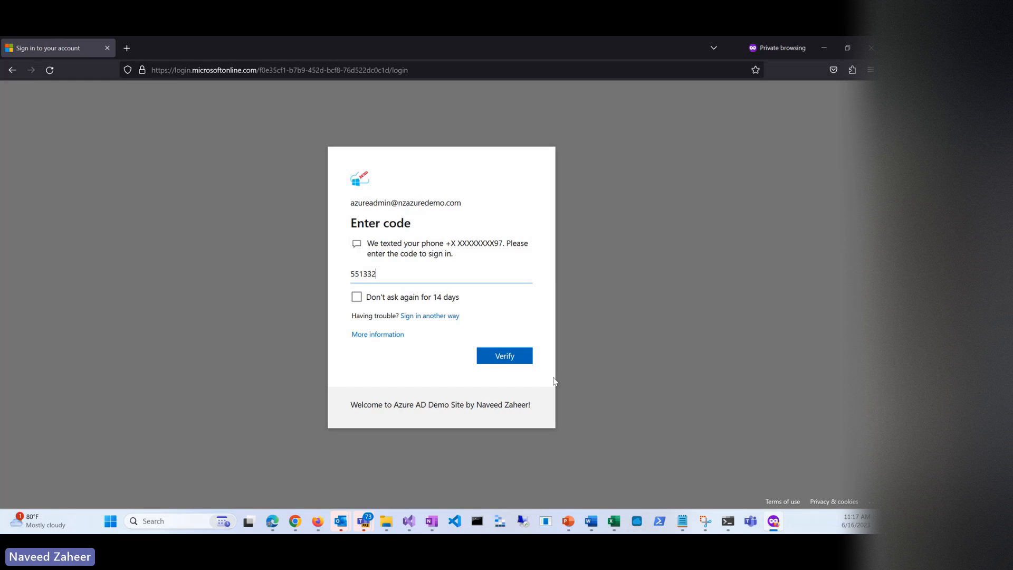
# Verify the identity with the texted verification code and cancel the permissions request for nzaplappsqlauthdemoapp01.
pyautogui.click(521, 358)
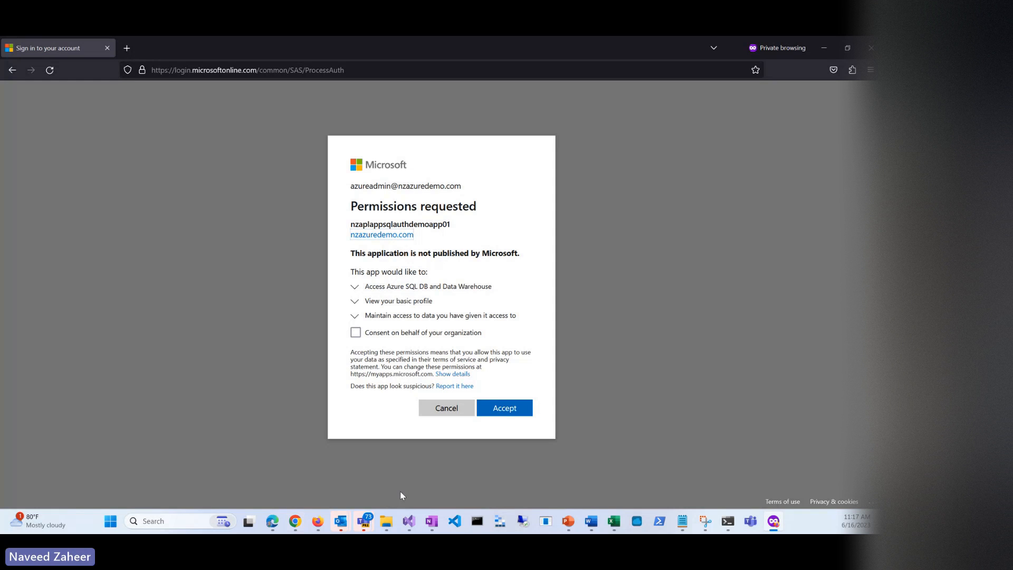
pyautogui.click(451, 418)
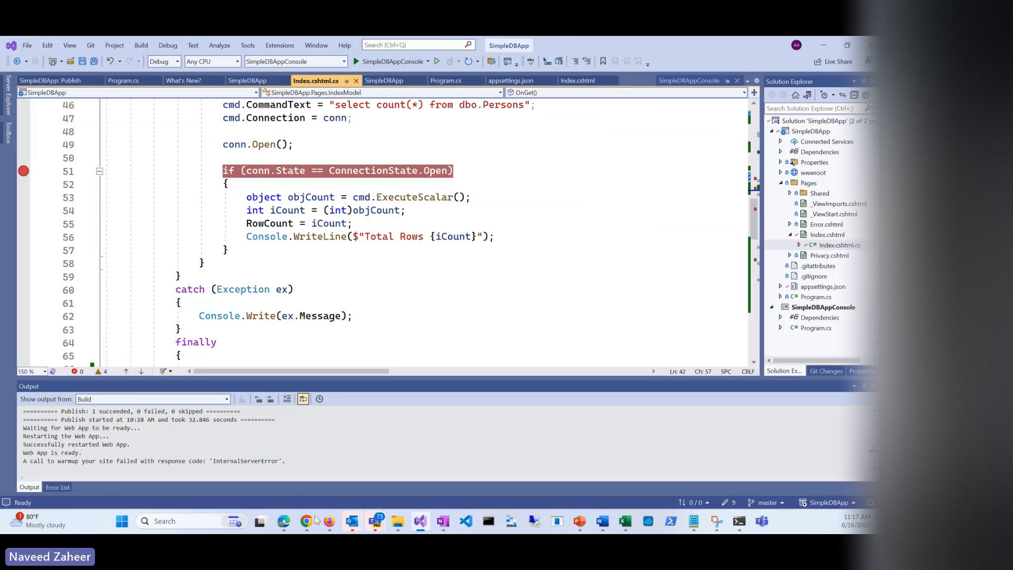
pyautogui.click(328, 522)
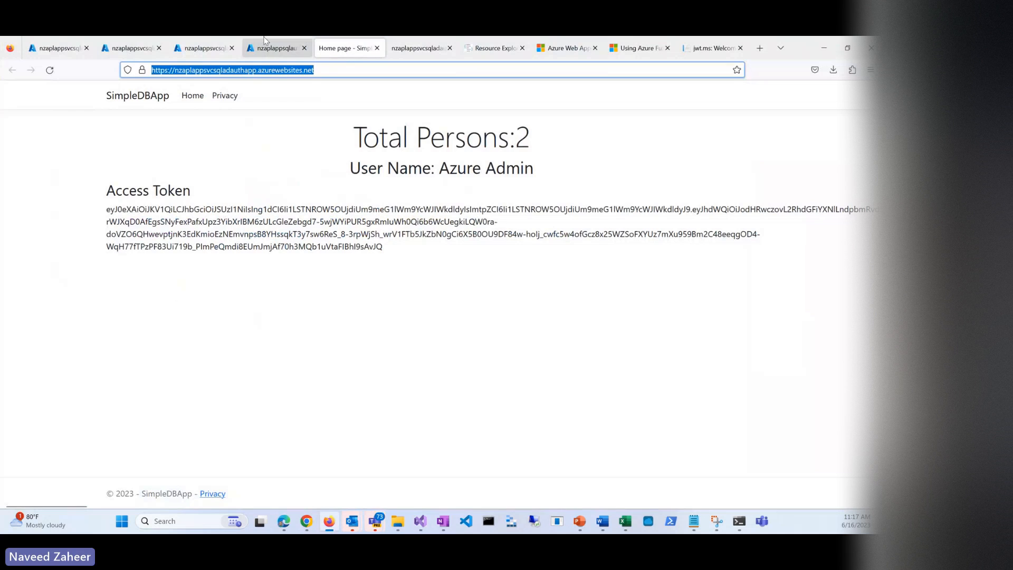
pyautogui.click(333, 72)
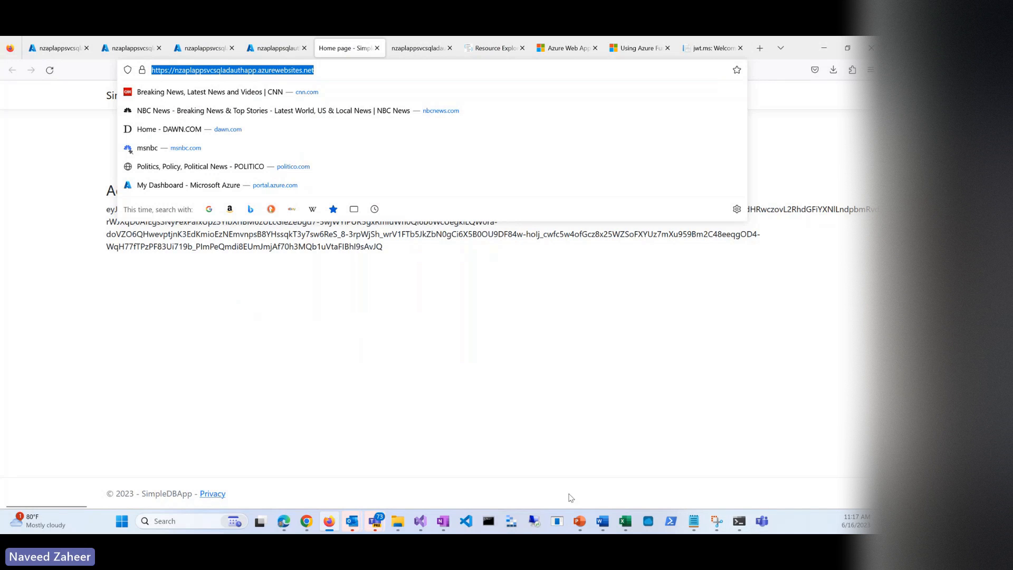
pyautogui.rightClick(329, 522)
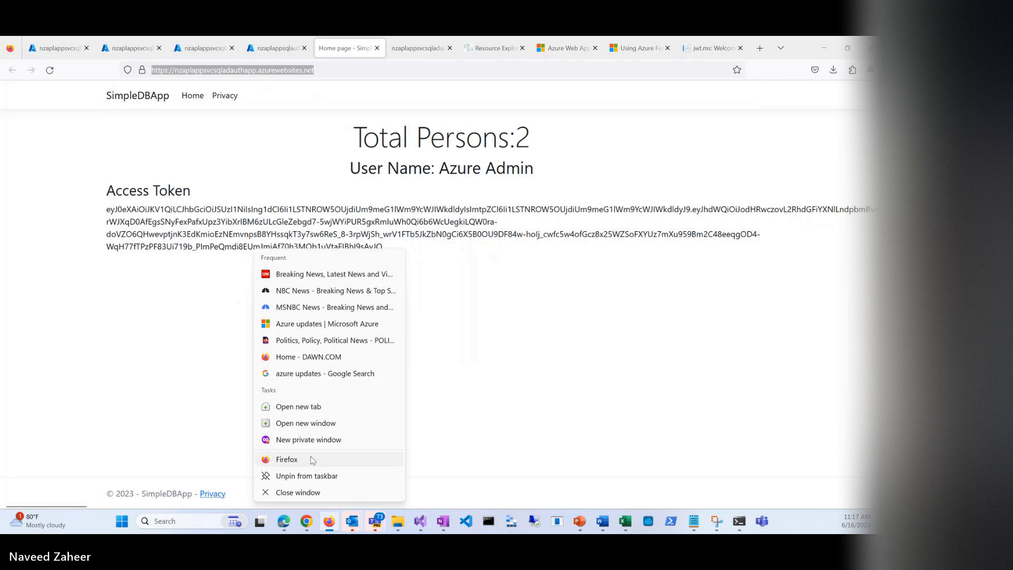
pyautogui.click(311, 440)
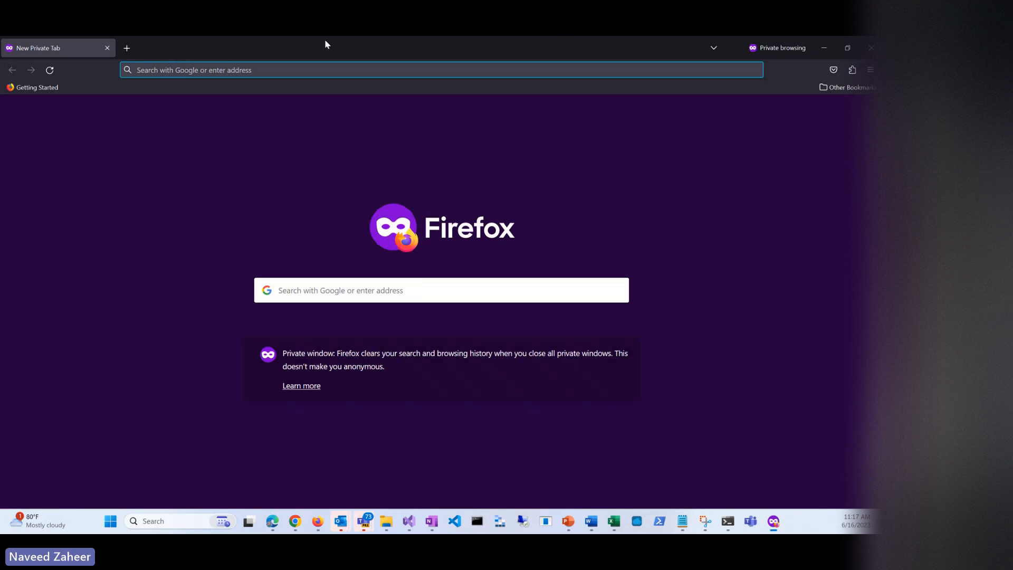
pyautogui.click(294, 71)
pyautogui.hotkey('ctrl', 'v')
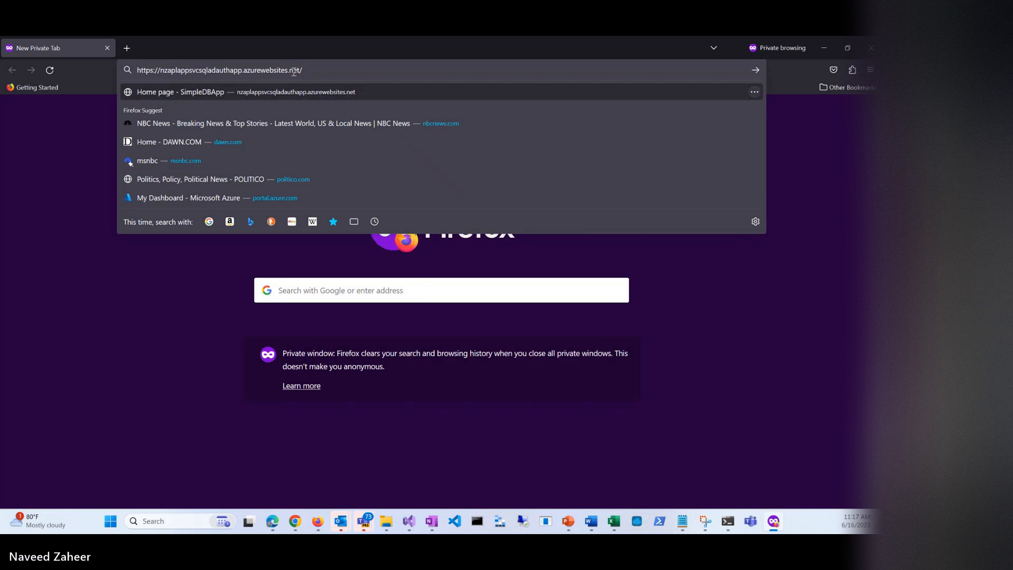
pyautogui.press('Return')
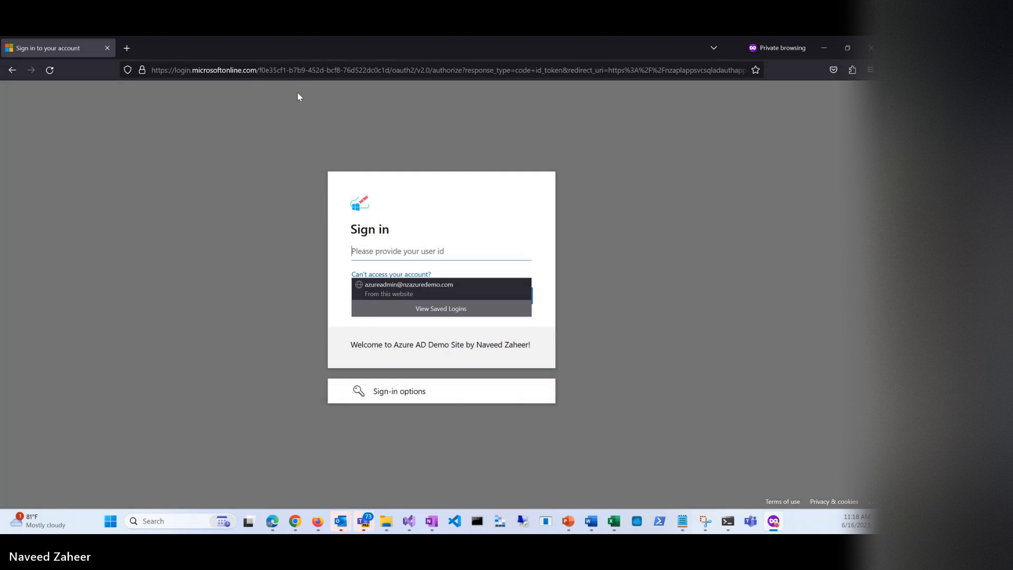
# Submit the saved admin login with its password and choose text message as the identity verification method.
pyautogui.click(432, 290)
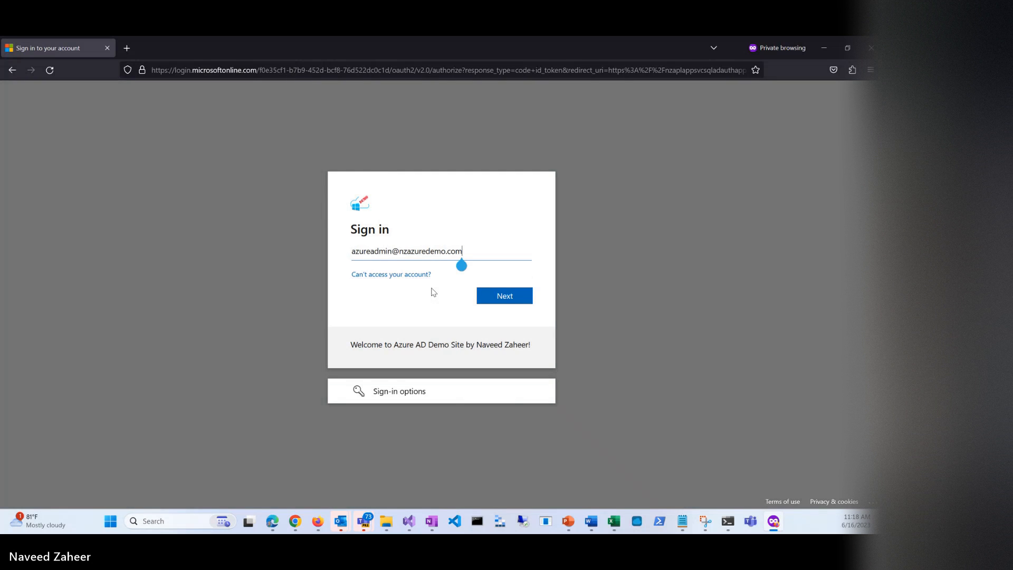
pyautogui.click(503, 299)
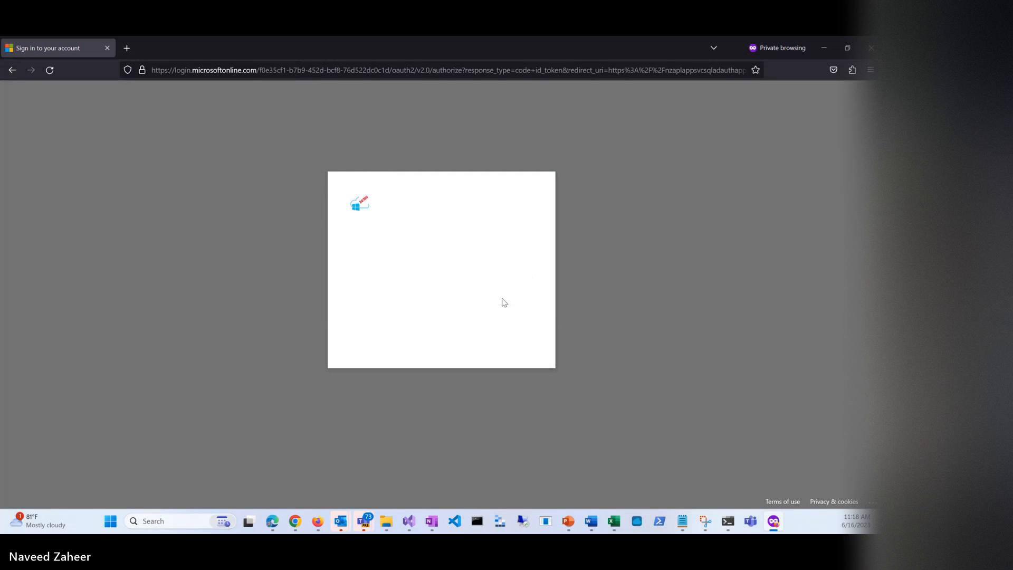
pyautogui.click(509, 323)
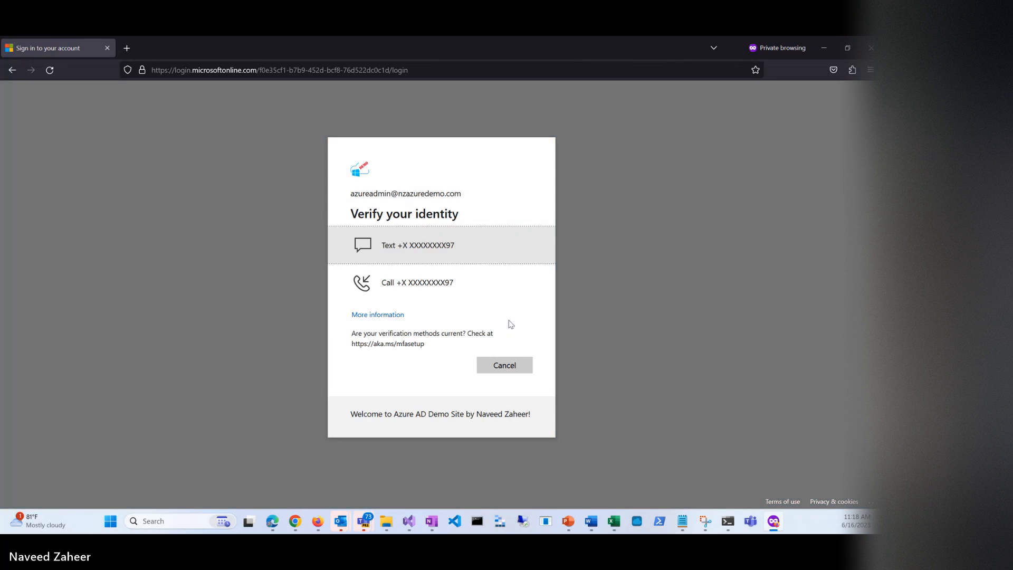
pyautogui.click(430, 255)
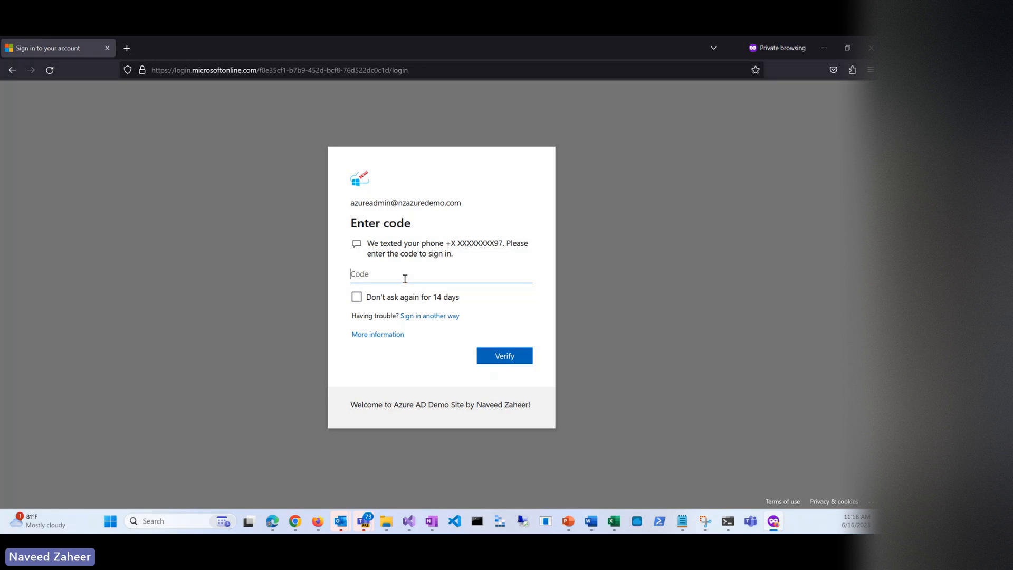
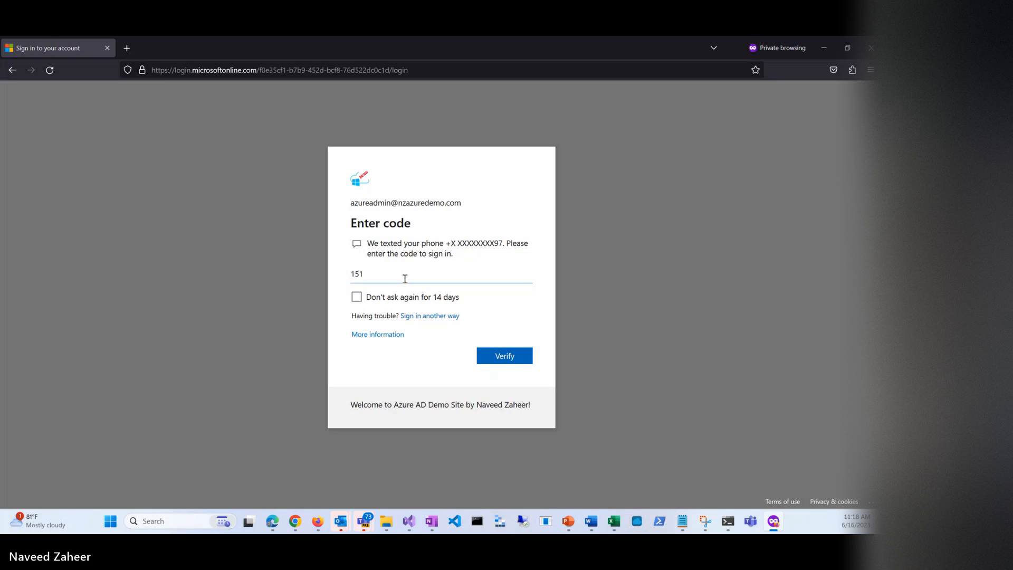
# Submit the texted verification code and accept the permissions requested by nzaplappsqlauthdemoapp01.
pyautogui.click(521, 357)
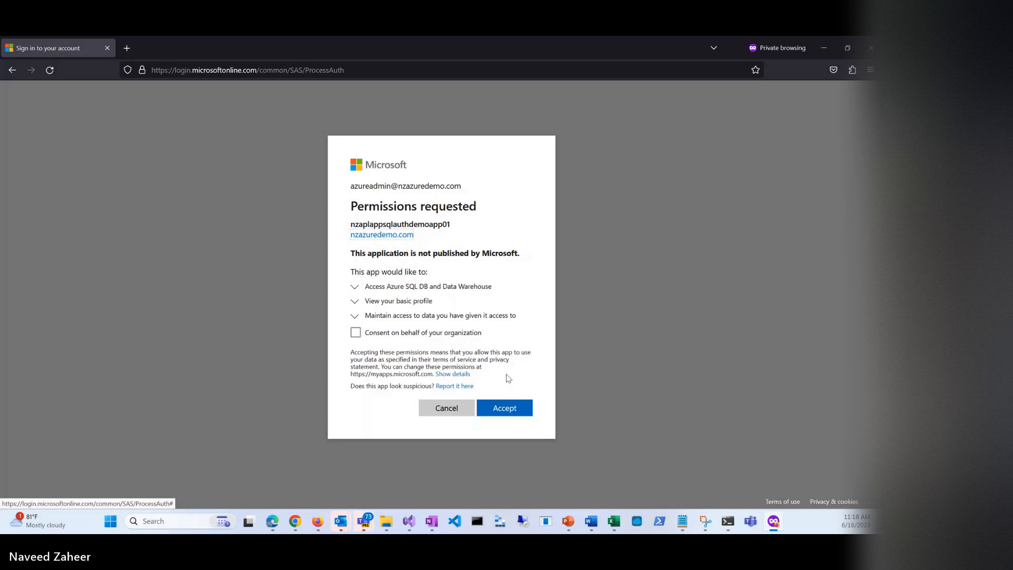
pyautogui.click(506, 408)
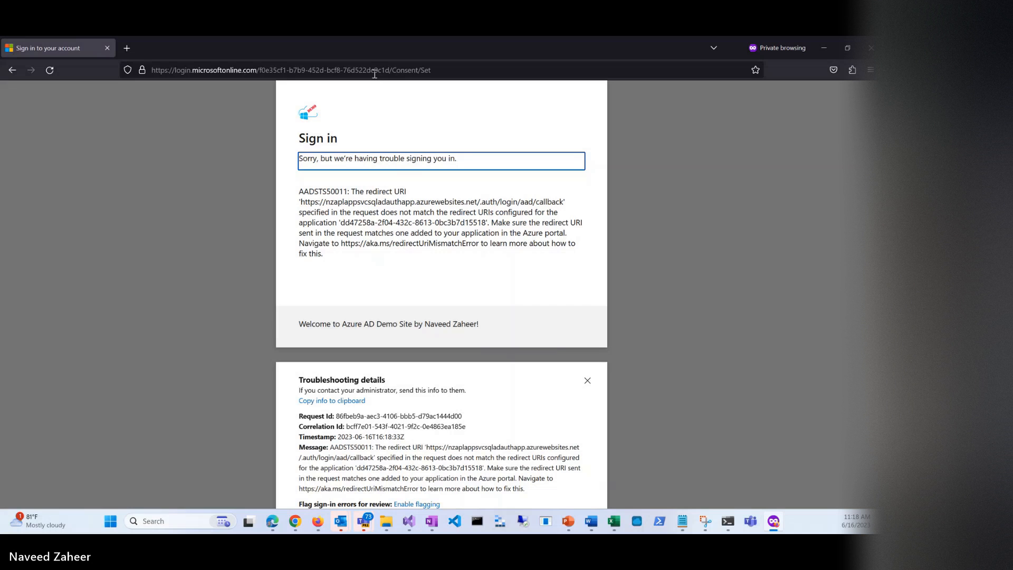
pyautogui.click(374, 74)
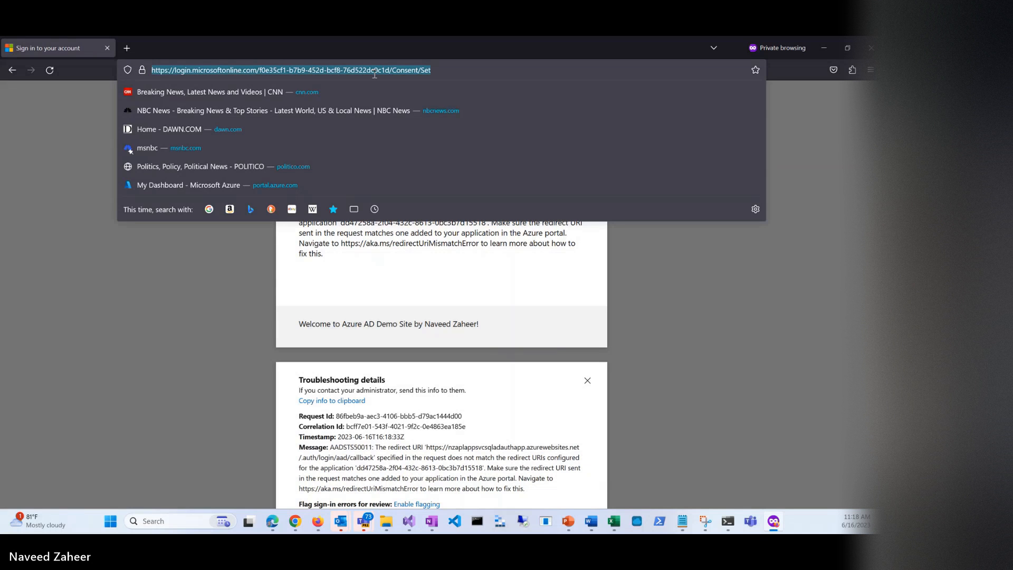
pyautogui.write('https://nzaplappsvcsqladauthapp.azurewebsites.net/')
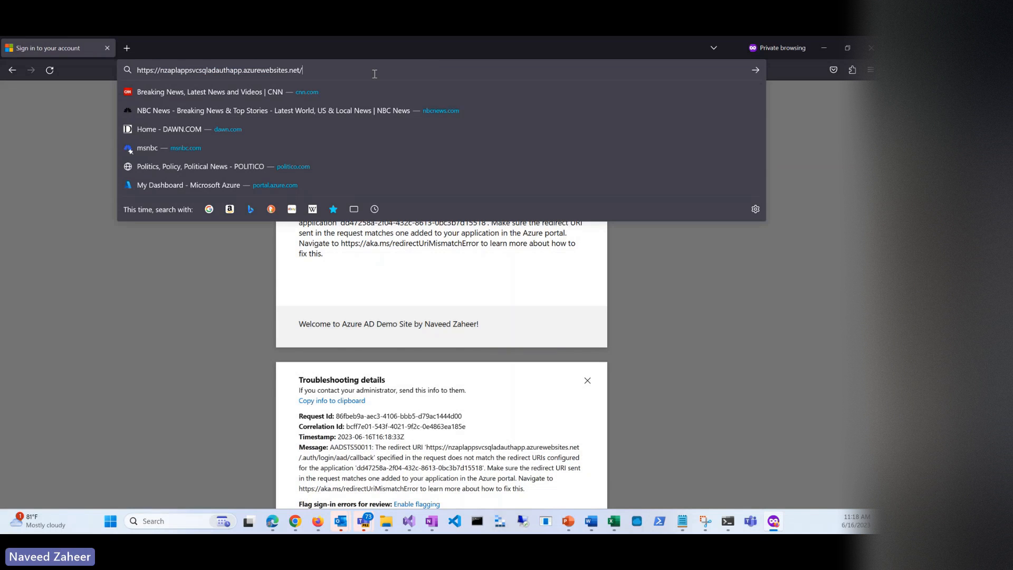
pyautogui.press('Return')
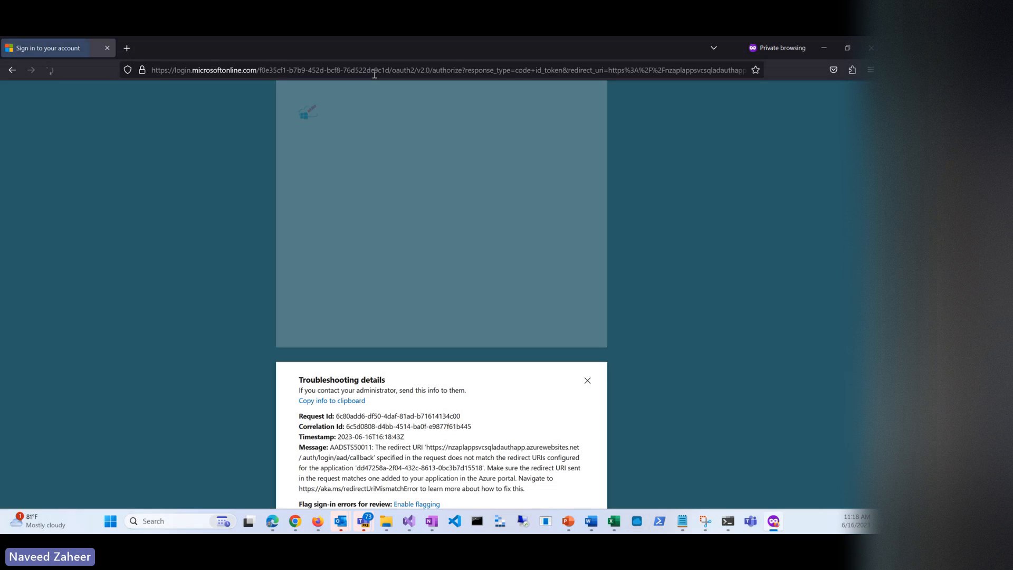
pyautogui.scroll(-1, 657, 207)
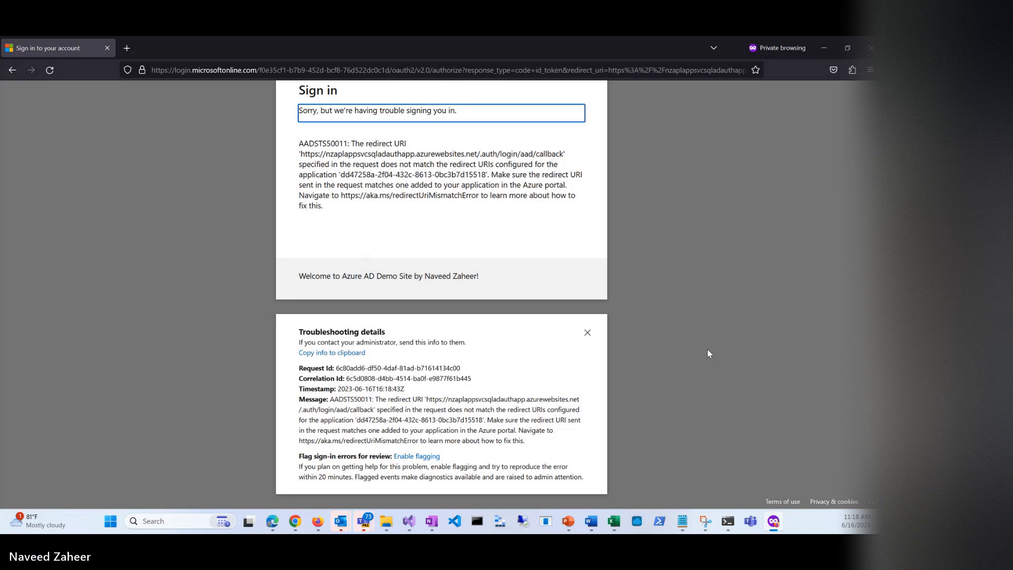
pyautogui.scroll(1, 695, 350)
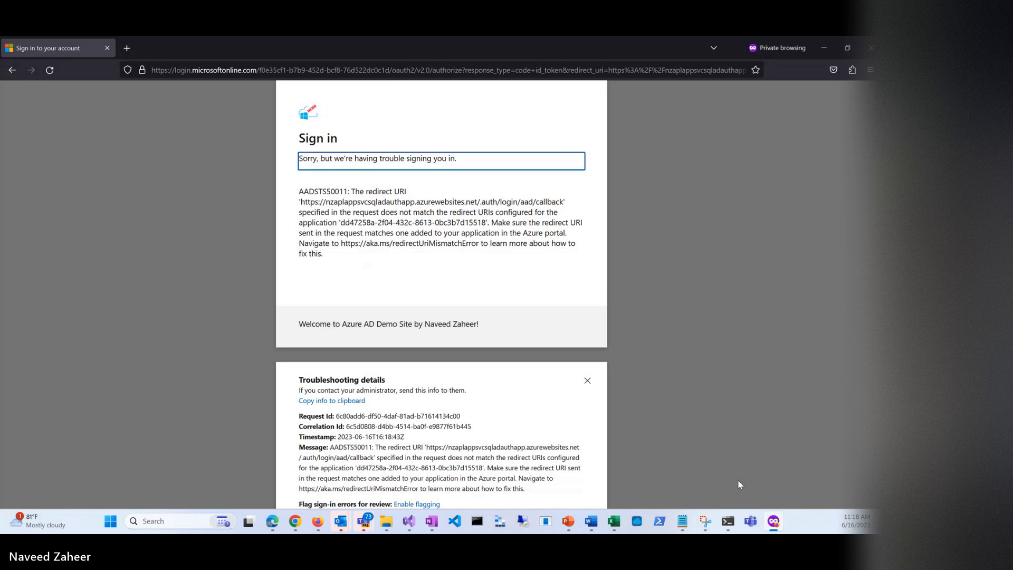
# Return to the regular Firefox window and copy the whole access token from the SimpleDBApp home page.
pyautogui.moveTo(304, 528)
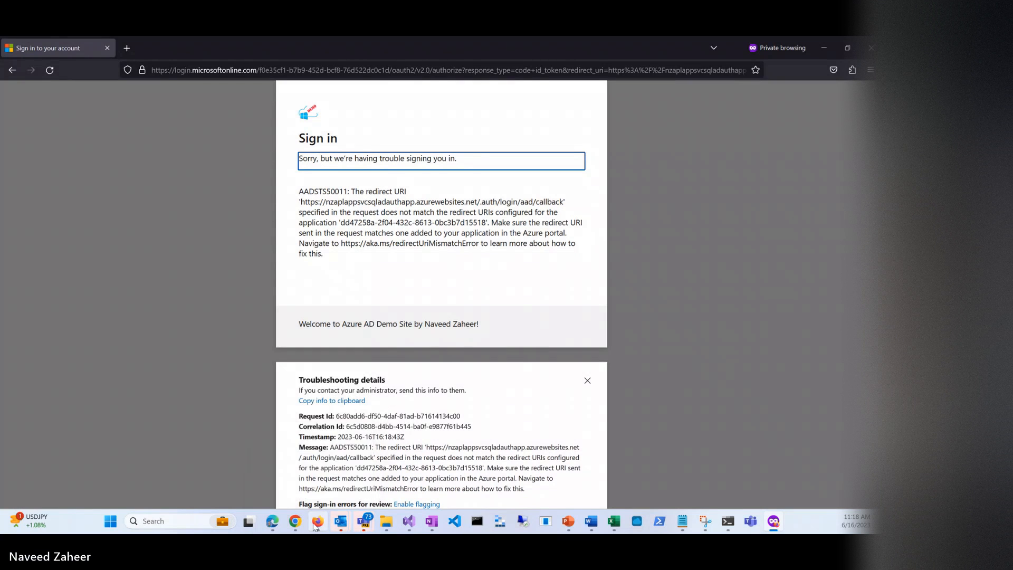
pyautogui.click(315, 524)
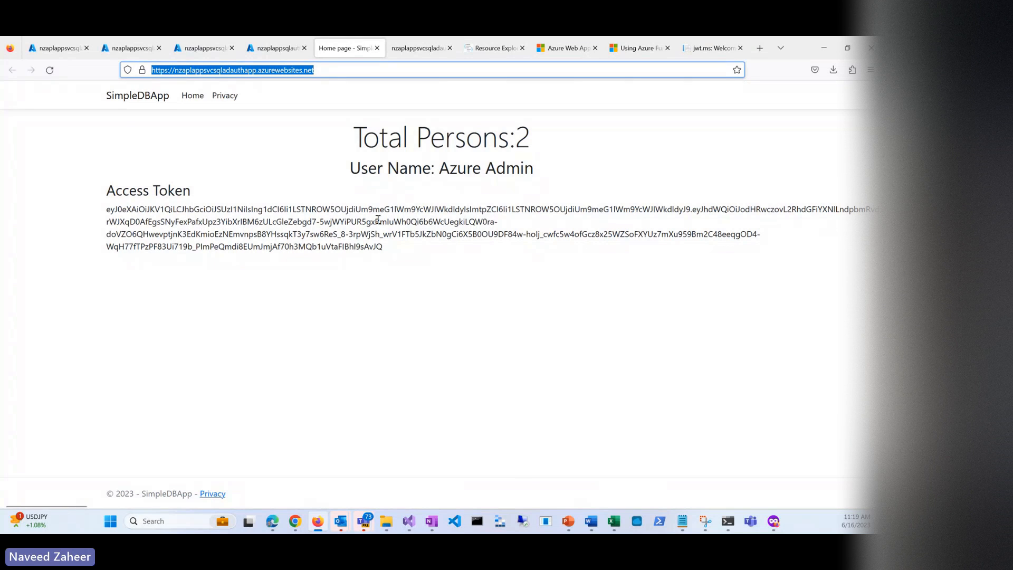
pyautogui.click(489, 201)
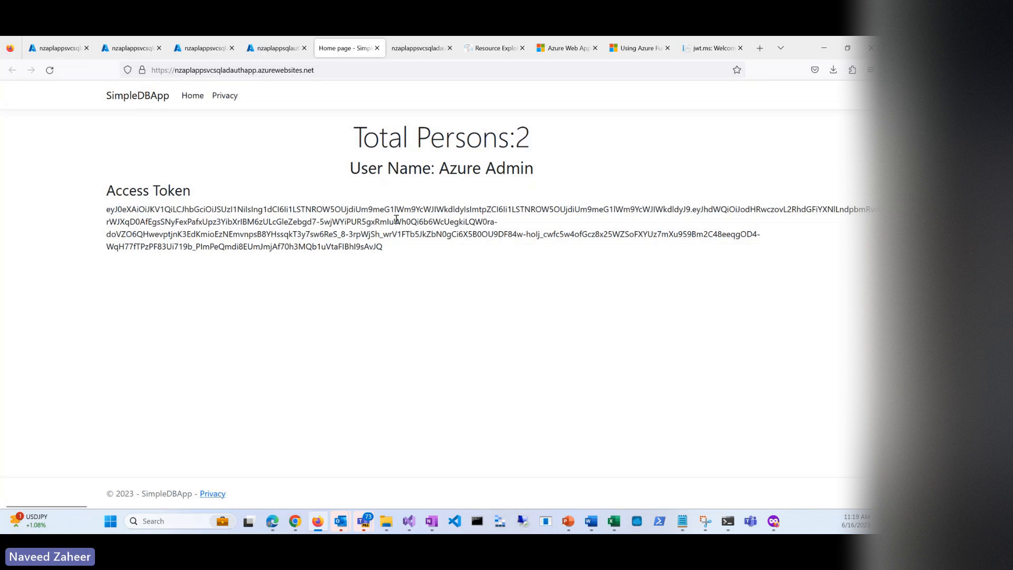
pyautogui.moveTo(107, 210); pyautogui.dragTo(390, 251)
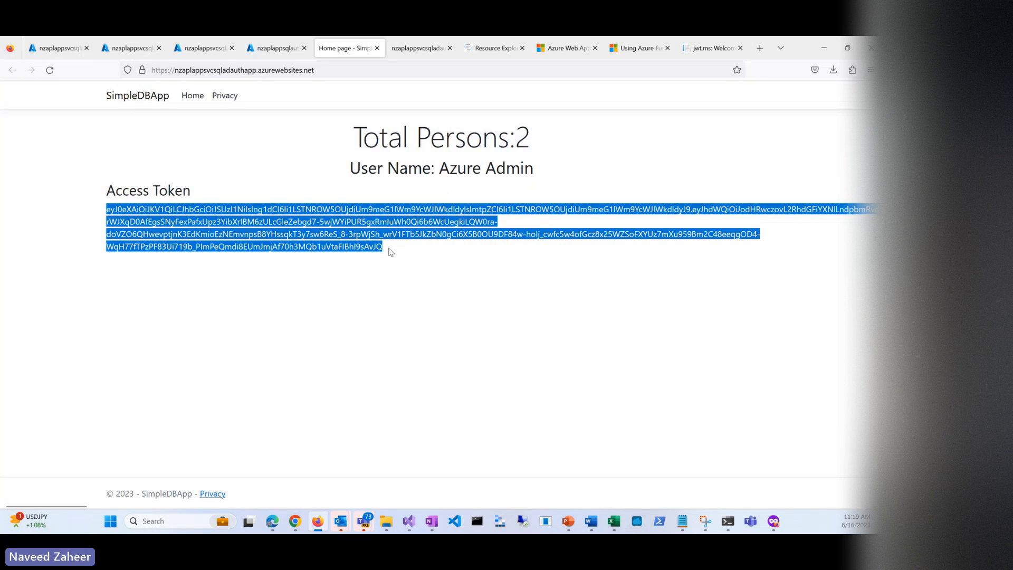
# Replace the token on jwt.ms with the copied access token and show its decoded form.
pyautogui.click(728, 49)
pyautogui.hotkey('ctrl', 'v')
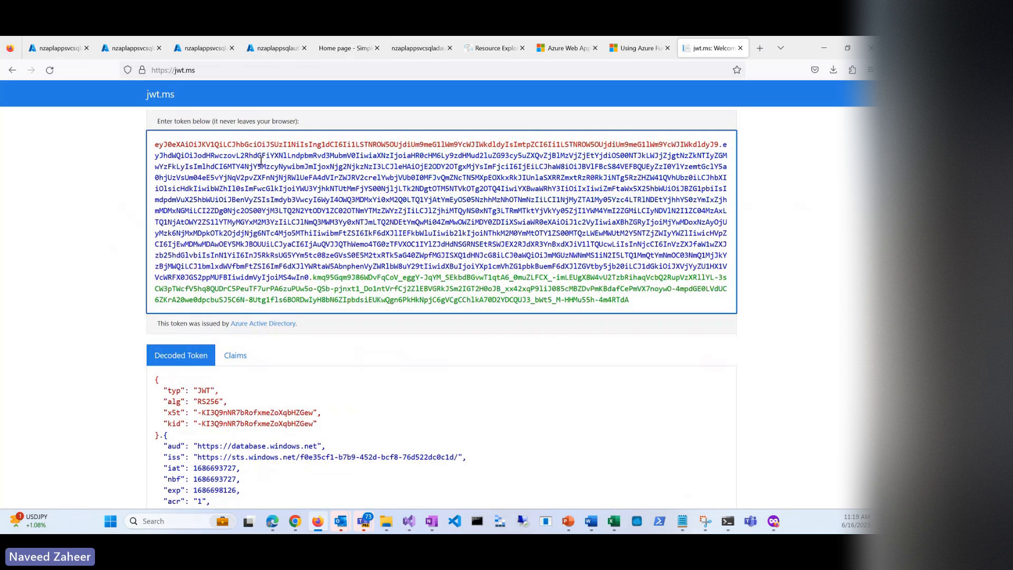
pyautogui.hotkey('ctrl', 'a')
pyautogui.tripleClick(175, 148)
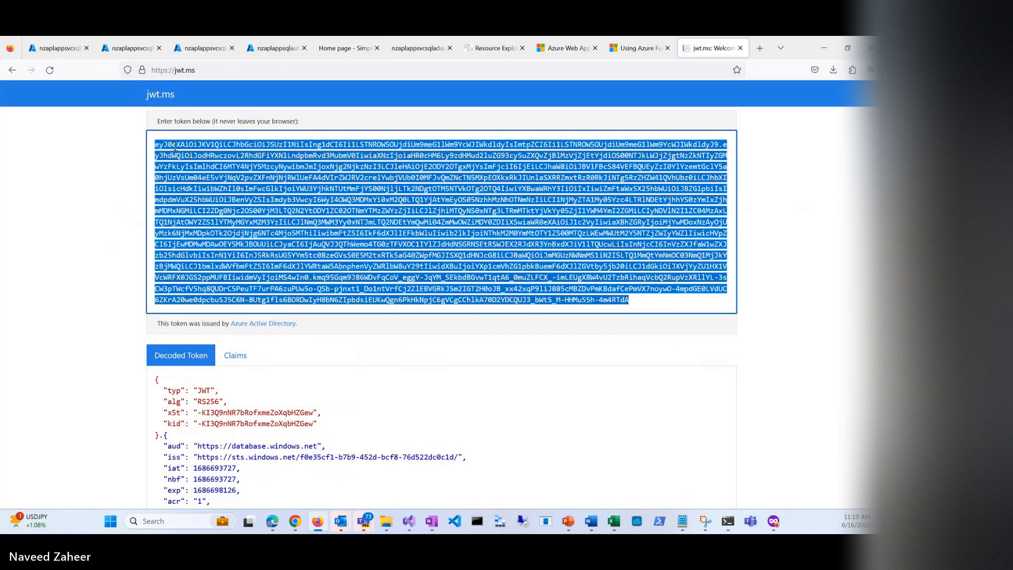
pyautogui.hotkey('ctrl', 'v')
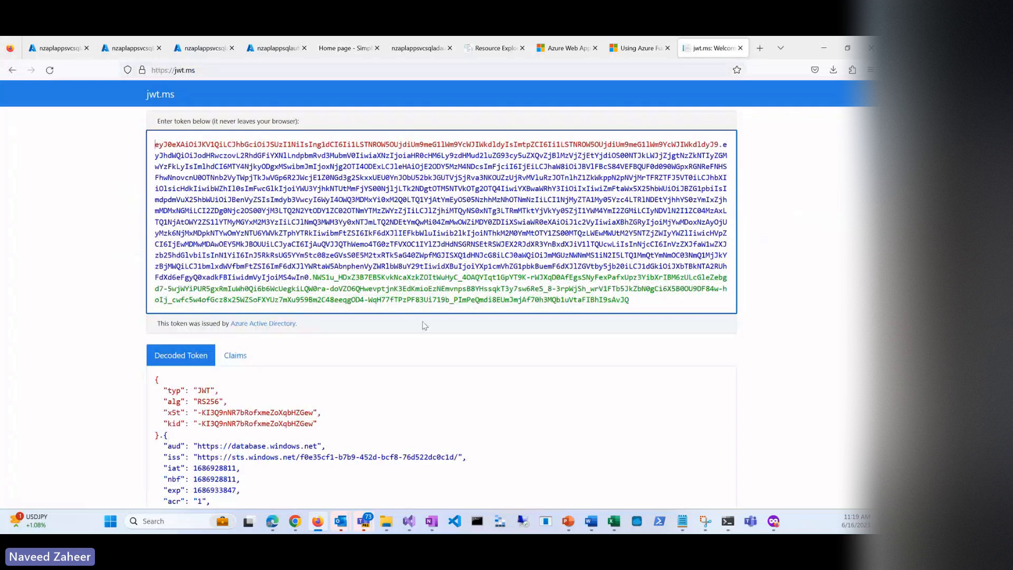
pyautogui.click(185, 359)
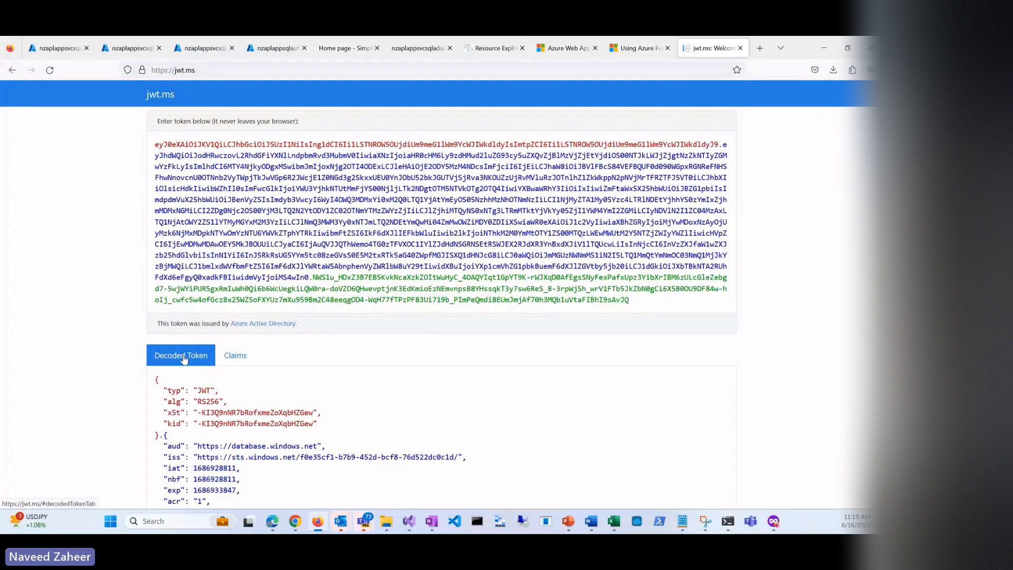
# Reload jwt.ms and paste the copied access token into the empty token field.
pyautogui.click(50, 70)
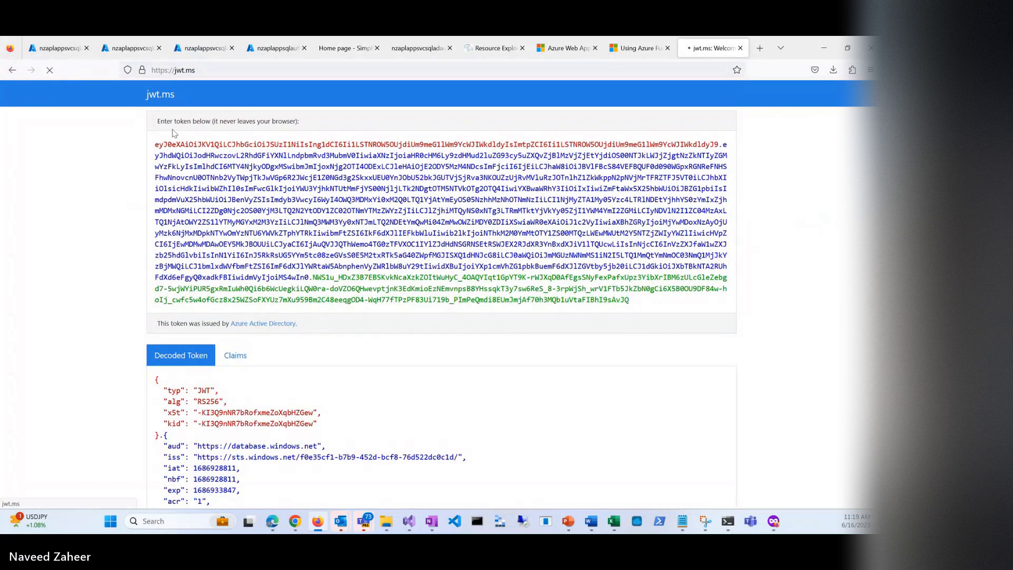
pyautogui.click(218, 154)
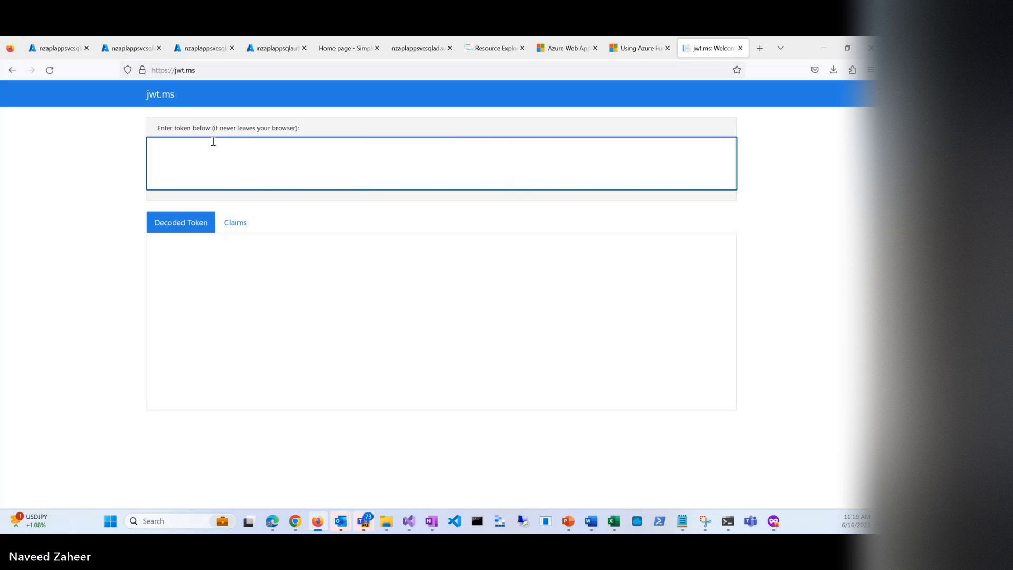
pyautogui.hotkey('ctrl', 'v')
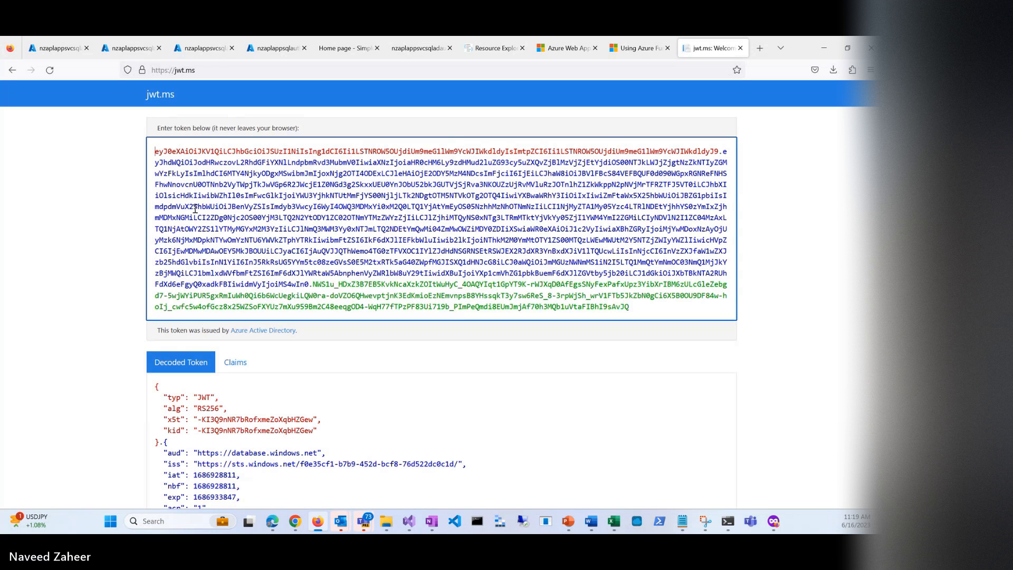
# Examine the decoded token's audience, scope, unique_name and upn claims, highlighting each of them.
pyautogui.scroll(-4, 195, 209)
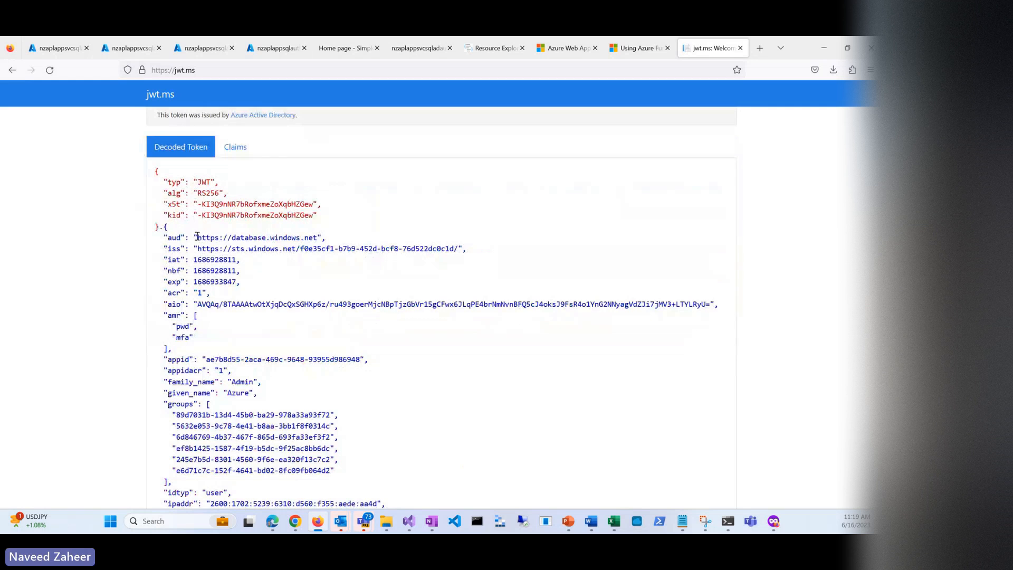
pyautogui.moveTo(194, 237); pyautogui.dragTo(340, 238)
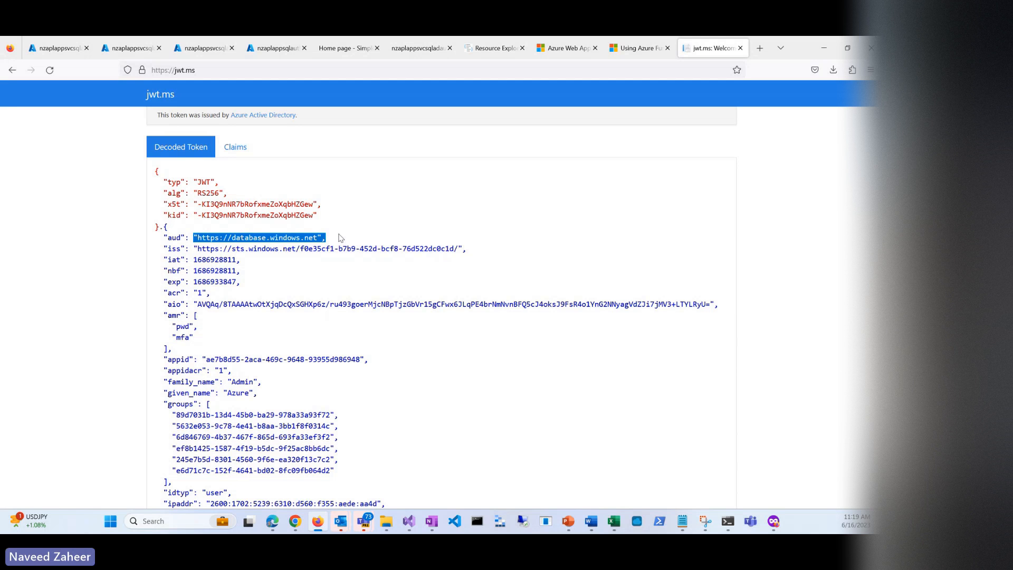
pyautogui.scroll(-3, 392, 271)
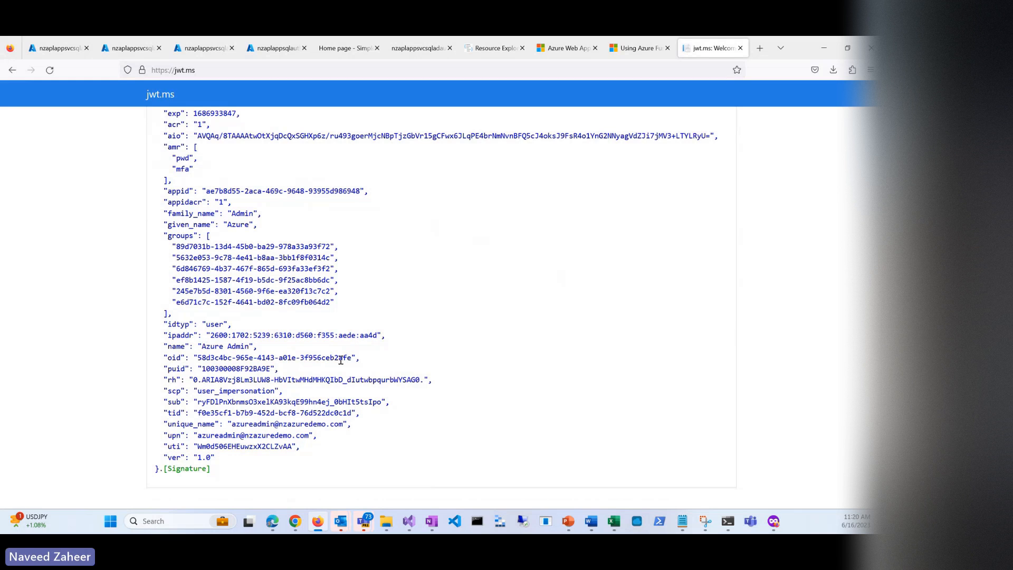
pyautogui.moveTo(165, 391); pyautogui.dragTo(284, 391)
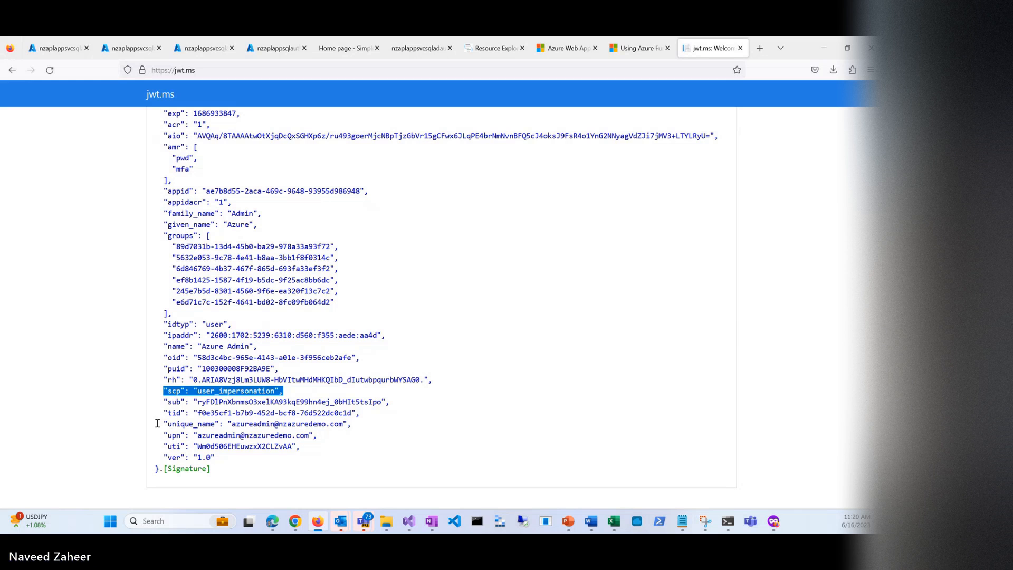
pyautogui.moveTo(163, 423); pyautogui.dragTo(399, 434)
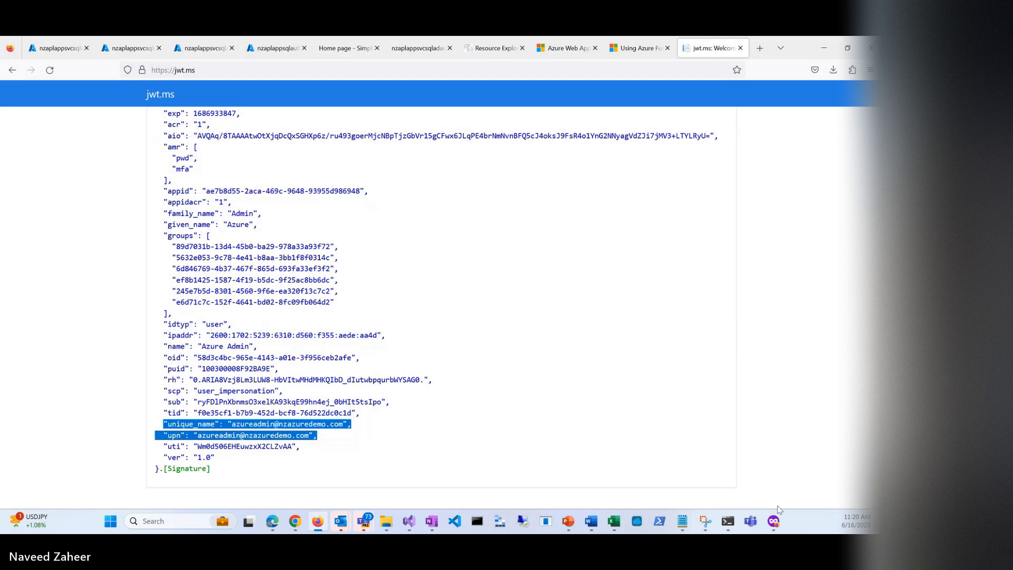
# Switch to Visual Studio and examine how OnGet in Index.cshtml.cs assigns the request header's access token to the SQL connection.
pyautogui.click(409, 522)
pyautogui.scroll(19, 415, 258)
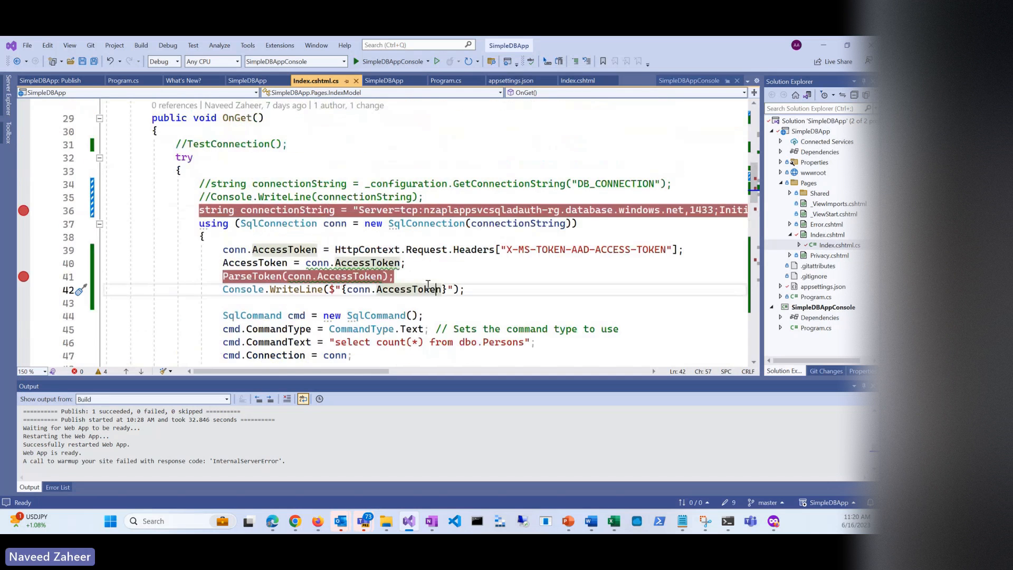
pyautogui.click(407, 264)
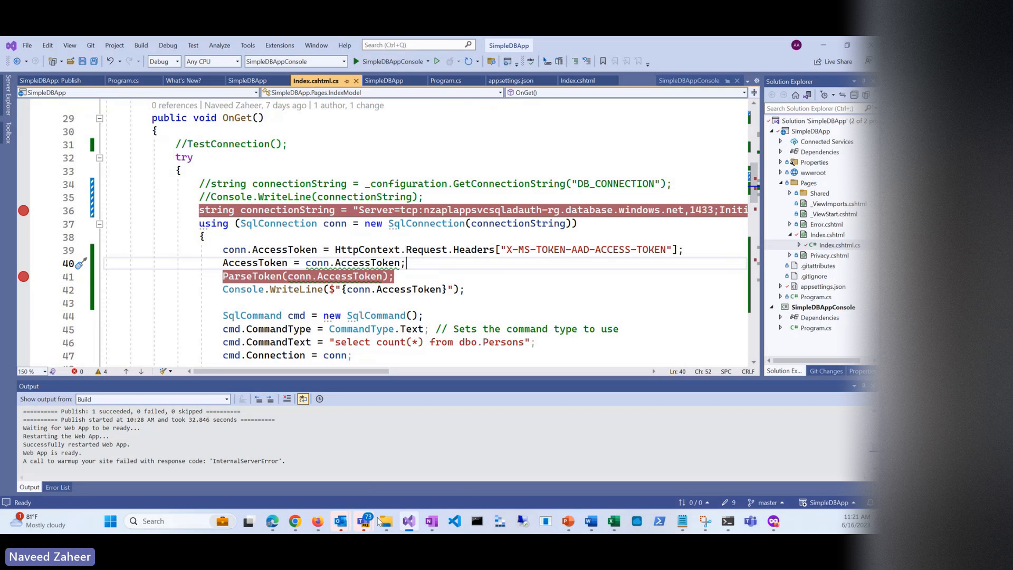
# Return to Firefox, minimize Cloud Shell in the nzaplappsqlauthdemoapp01 registration, and view the registration's Authentication redirect URI.
pyautogui.moveTo(318, 522)
pyautogui.click(318, 521)
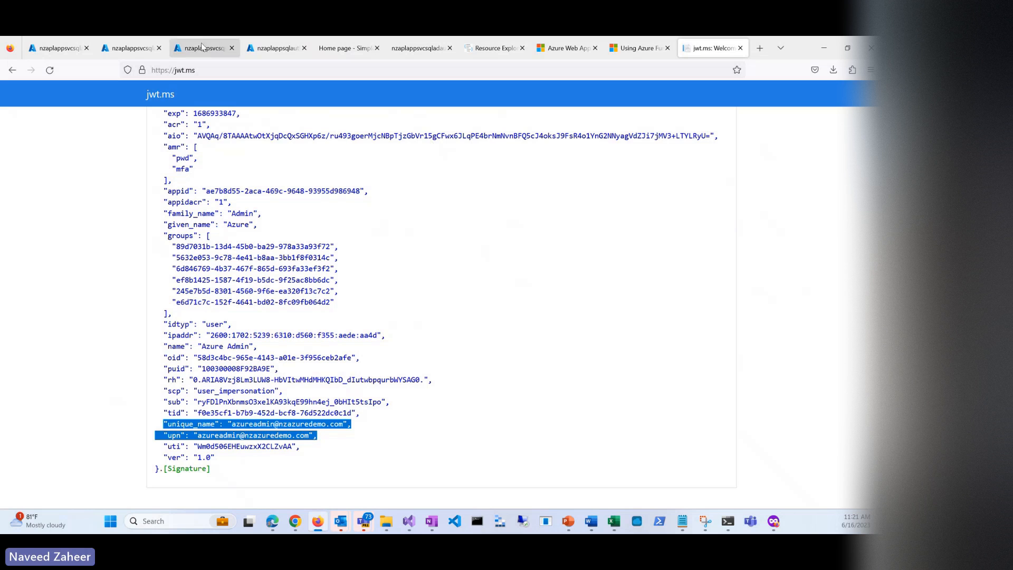
pyautogui.click(259, 53)
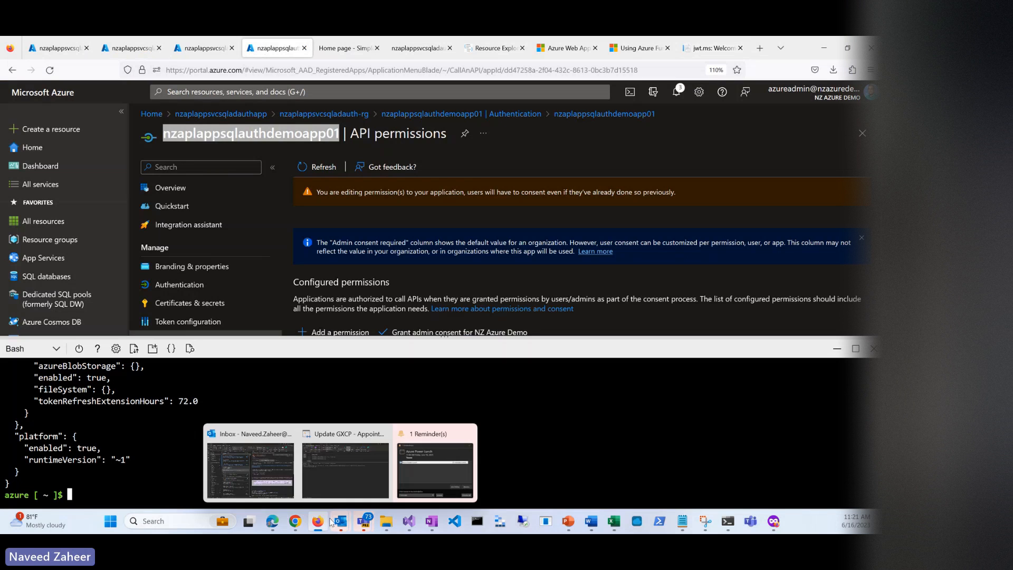
pyautogui.click(838, 348)
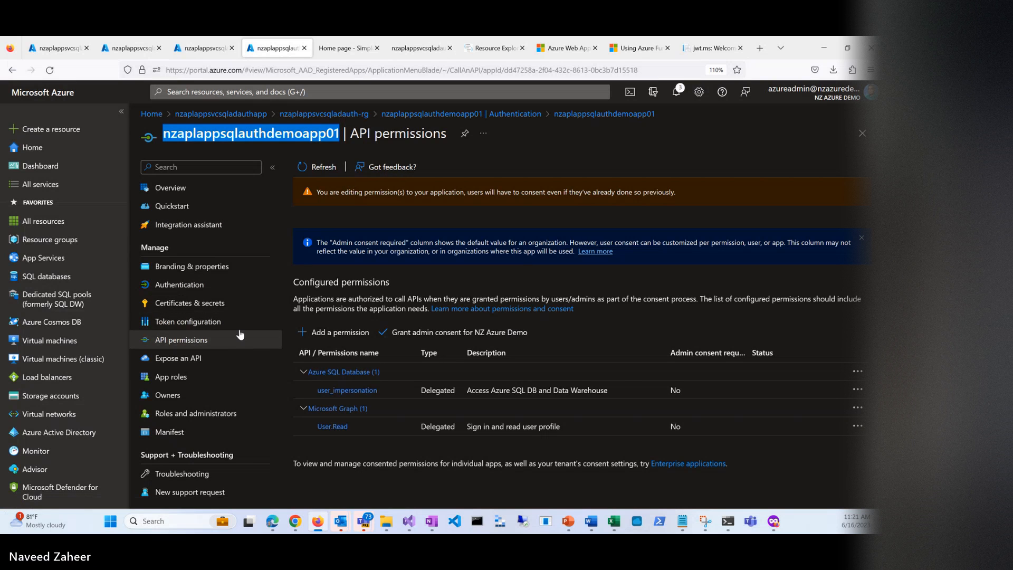
pyautogui.click(153, 294)
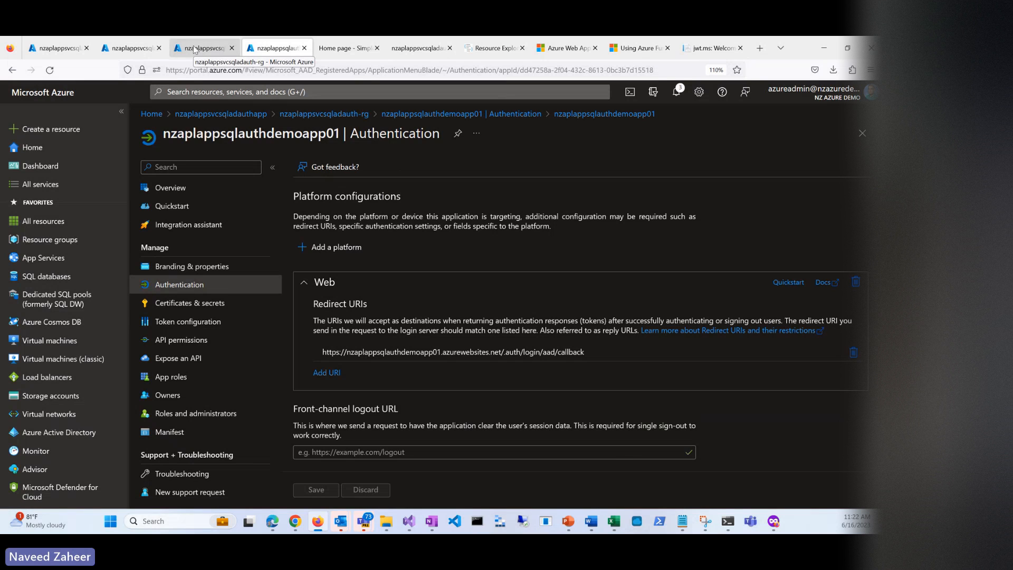
# From the web app's Authentication settings, open the nzaplappsvcsqladauthapp2 identity provider registration and view its redirect URI.
pyautogui.click(54, 48)
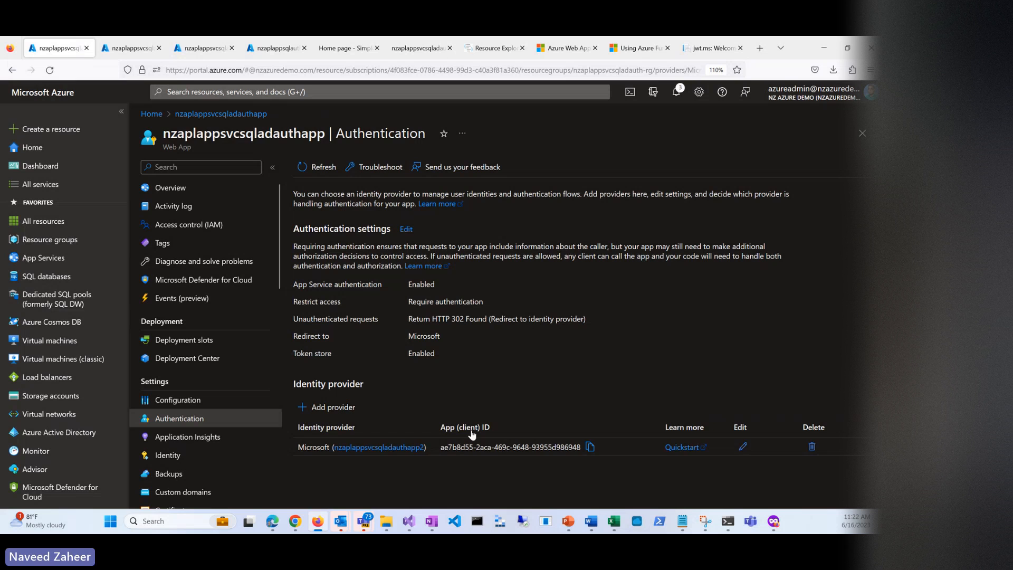
pyautogui.click(385, 447)
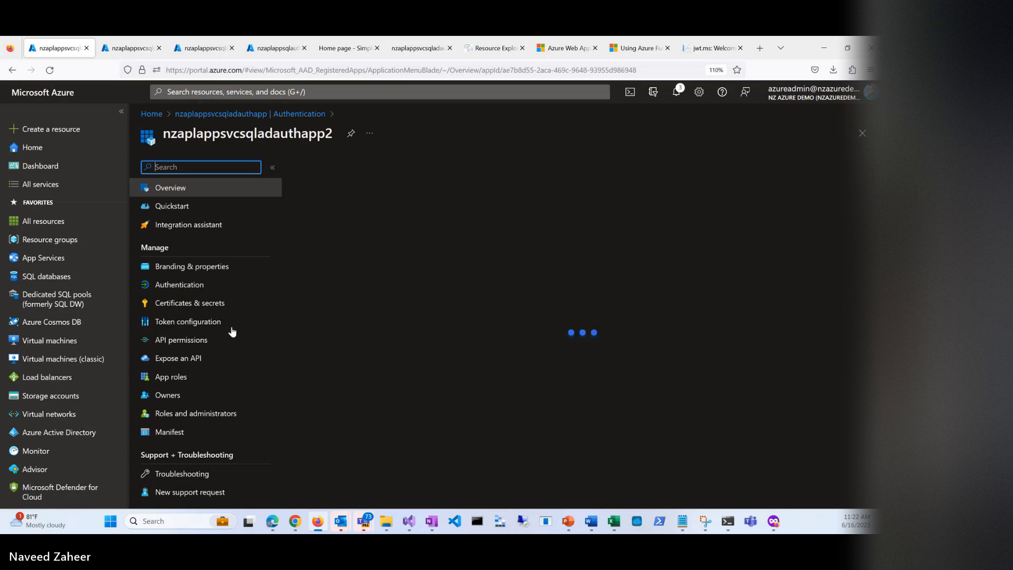
pyautogui.click(177, 285)
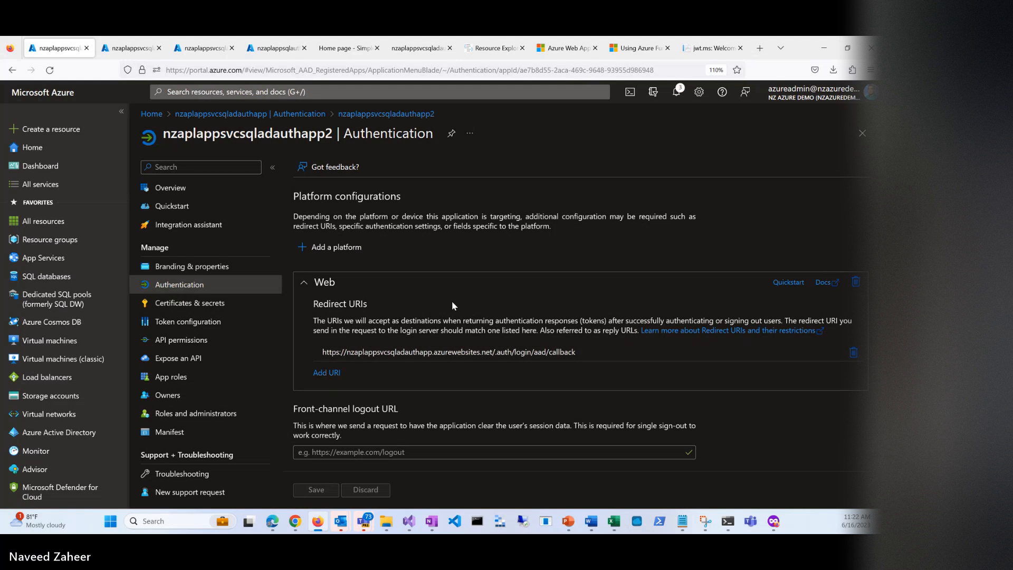
# Return to the nzaplappsvcsqladauthapp overview and browse to the web app's site.
pyautogui.click(251, 115)
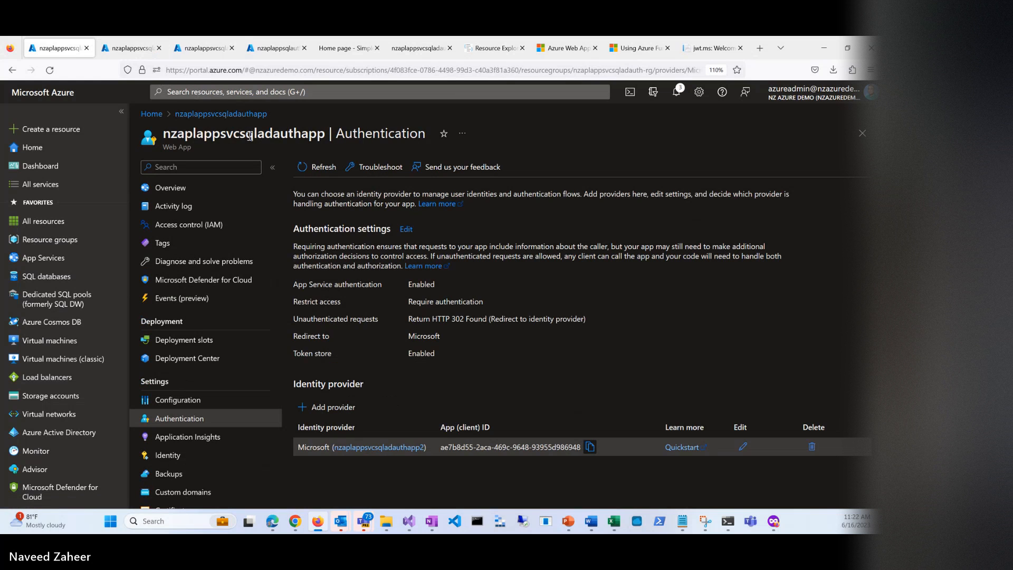
pyautogui.click(193, 192)
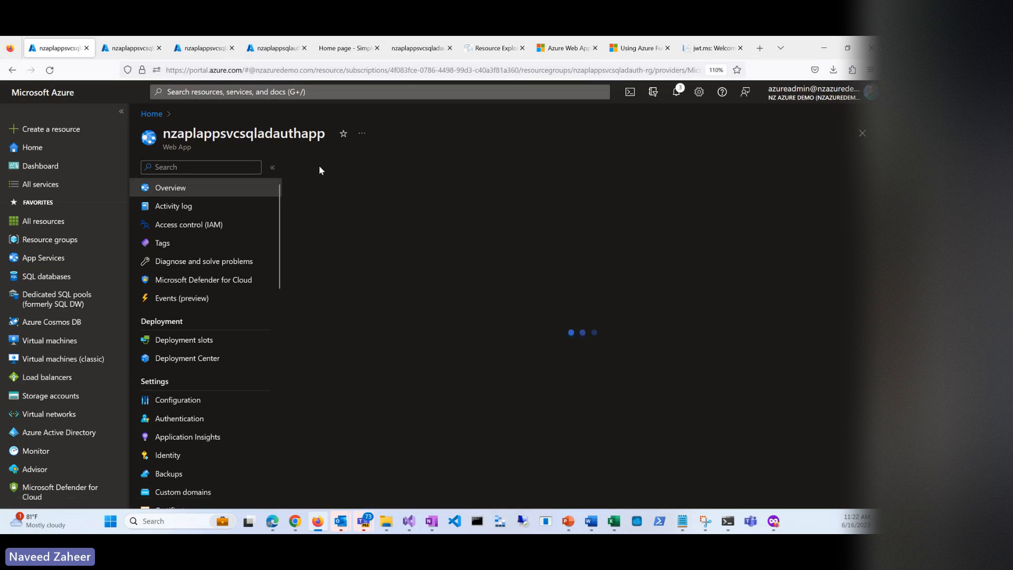
pyautogui.click(327, 170)
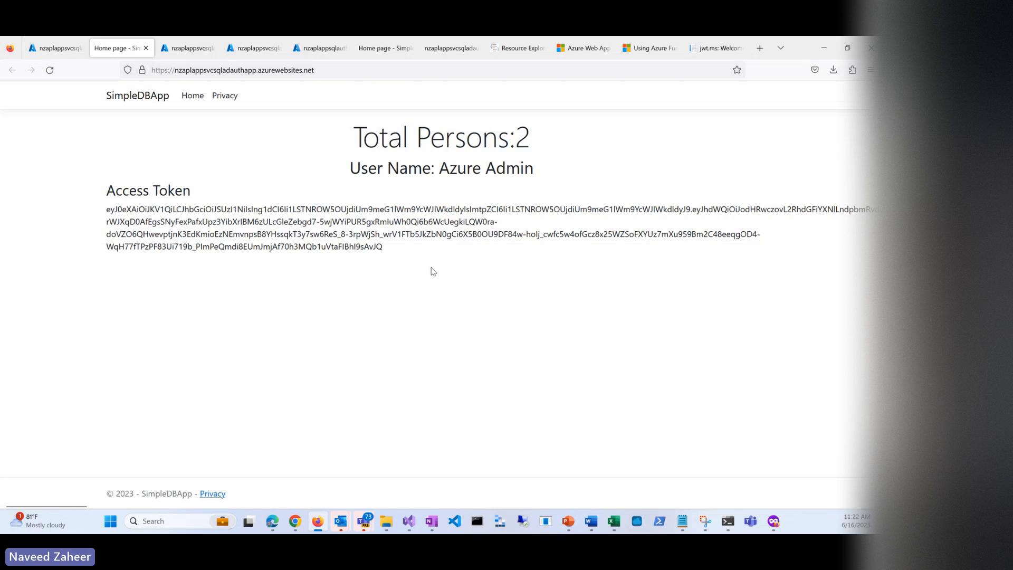
pyautogui.click(336, 68)
pyautogui.hotkey('ctrl', 'c')
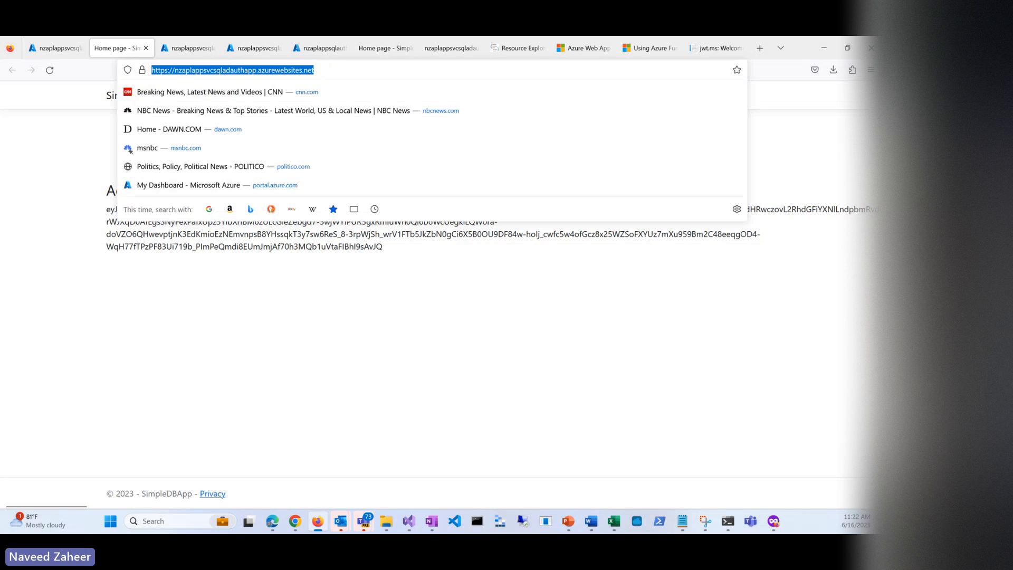
pyautogui.click(774, 522)
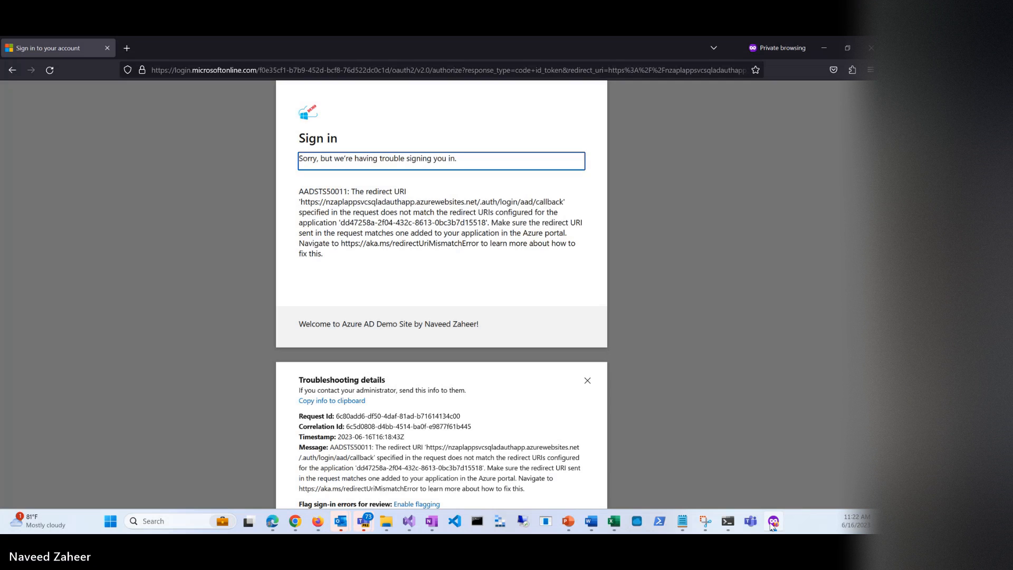
pyautogui.click(328, 70)
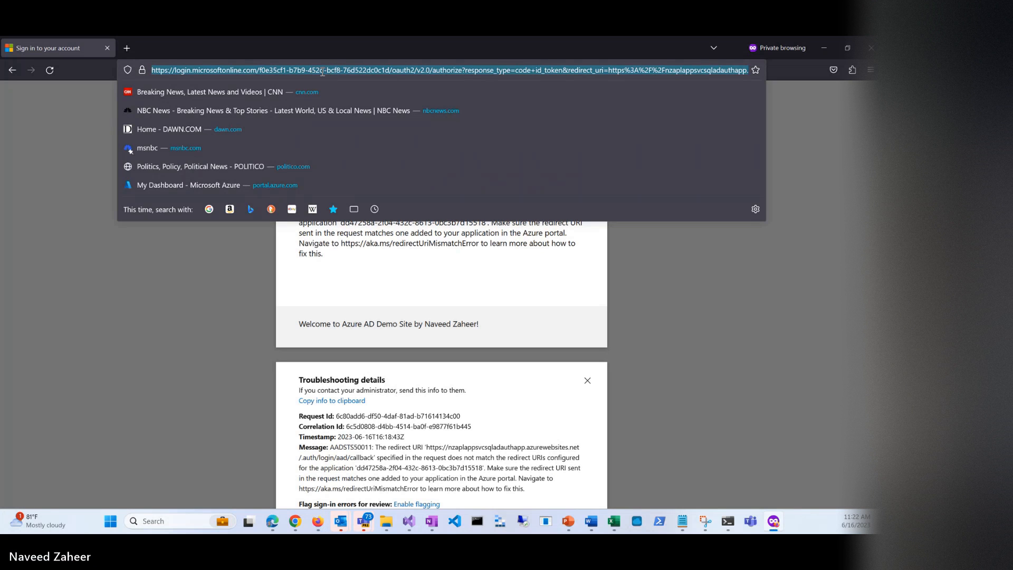
pyautogui.hotkey('ctrl', 'v')
pyautogui.press('Return')
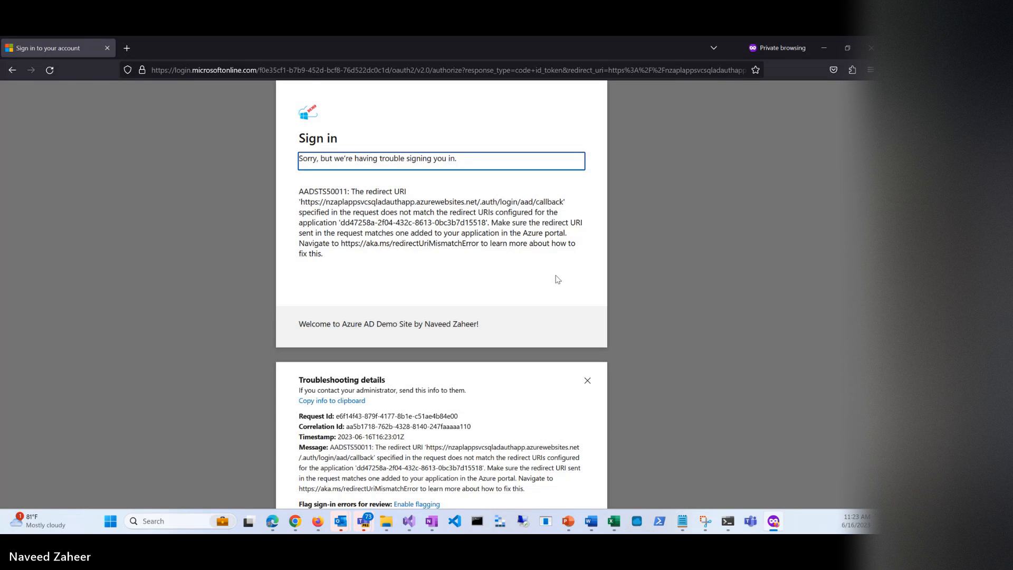
pyautogui.scroll(-1, 555, 277)
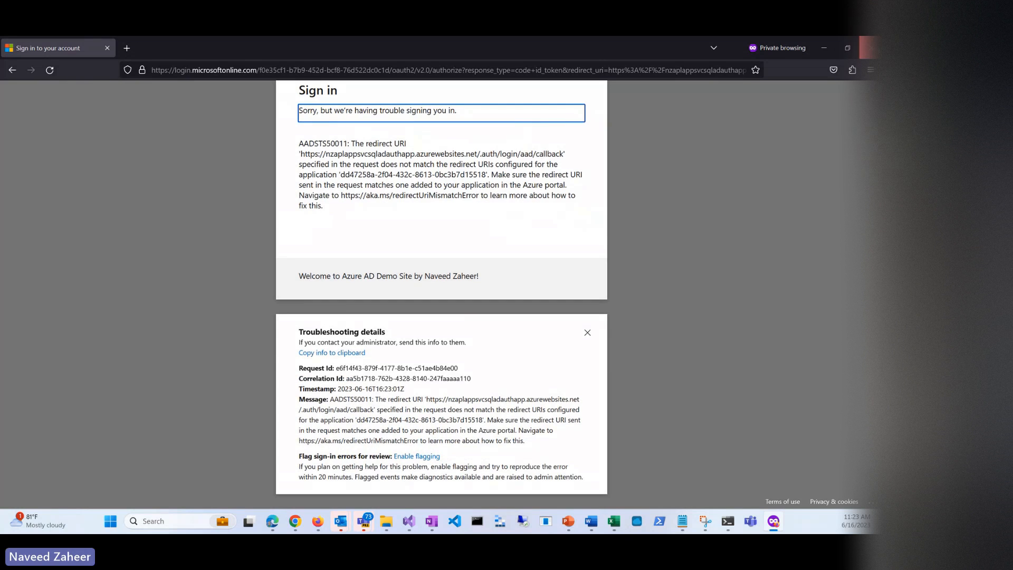
pyautogui.click(868, 47)
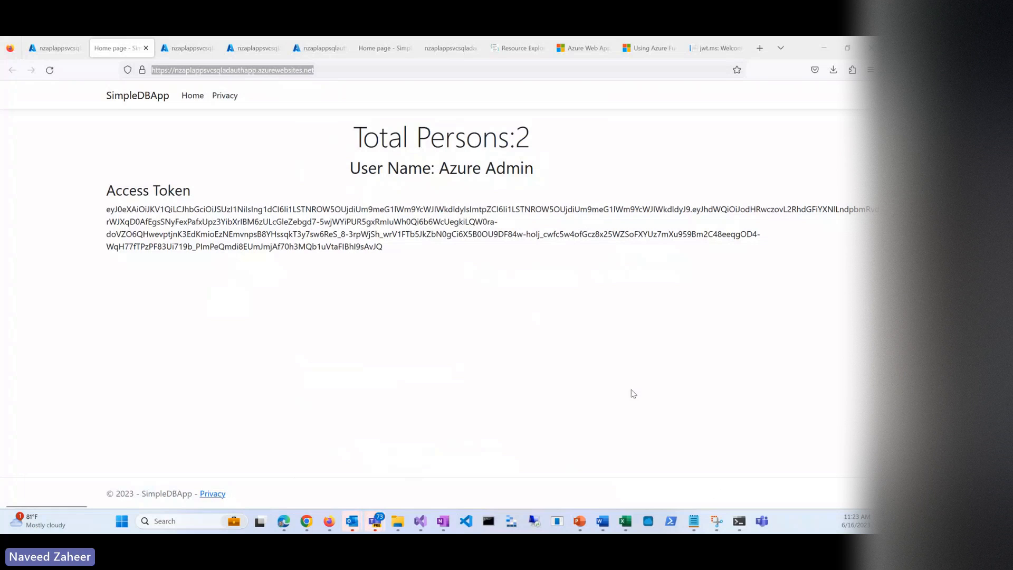
pyautogui.click(393, 268)
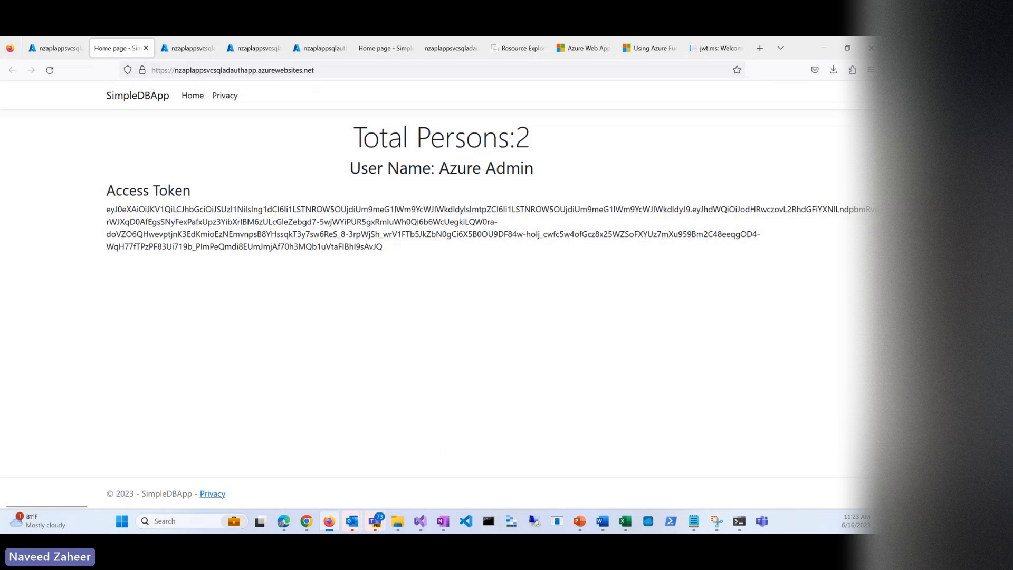
# Switch to Visual Studio and review the SimpleDBAppConsole Program.cs code that connects with an access token and counts rows in dbo.Persons.
pyautogui.click(416, 522)
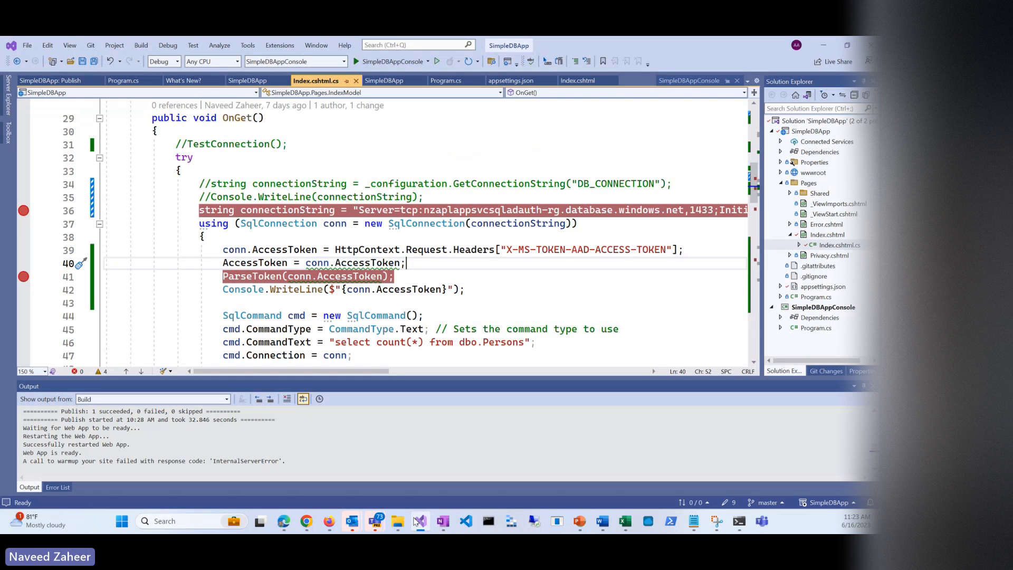
pyautogui.click(123, 81)
pyautogui.scroll(3, 533, 256)
pyautogui.scroll(-1, 533, 257)
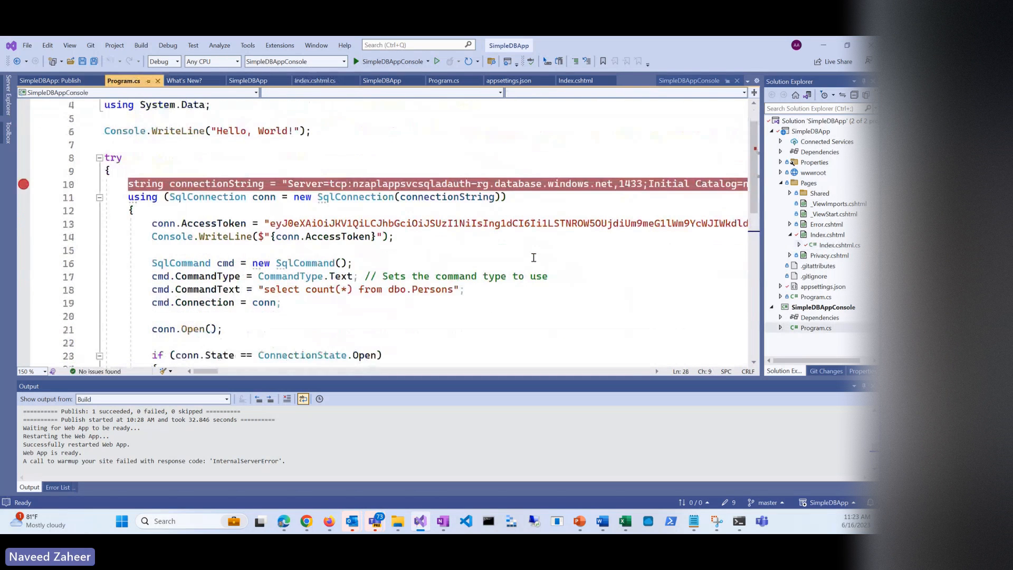
pyautogui.scroll(-1, 533, 257)
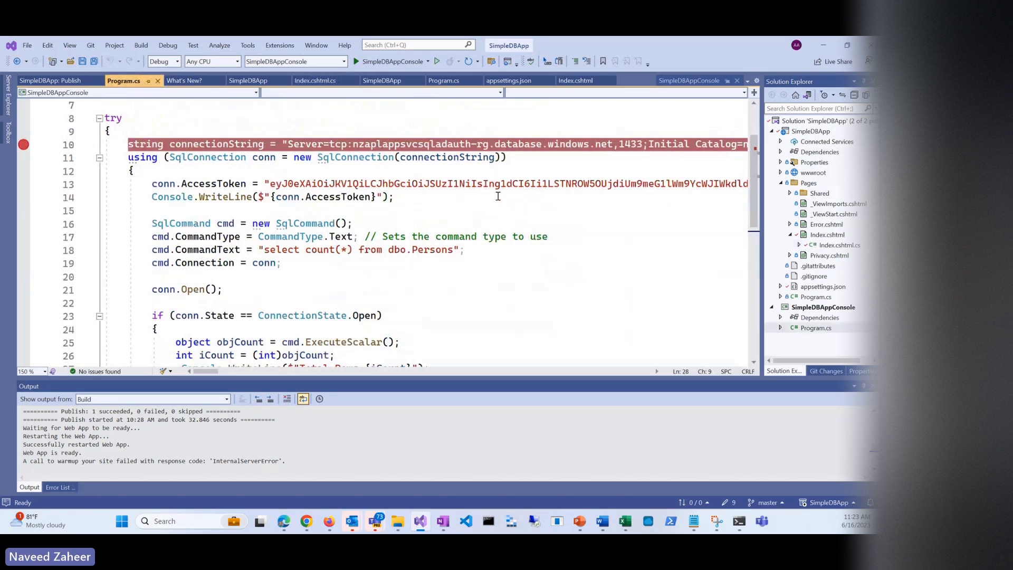
pyautogui.scroll(-4, 498, 196)
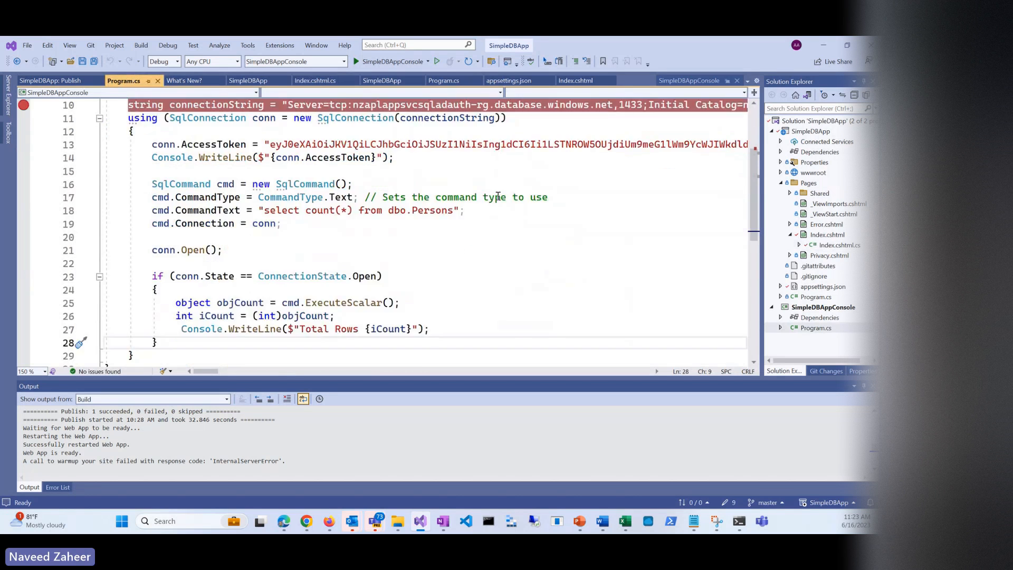
pyautogui.scroll(4, 497, 197)
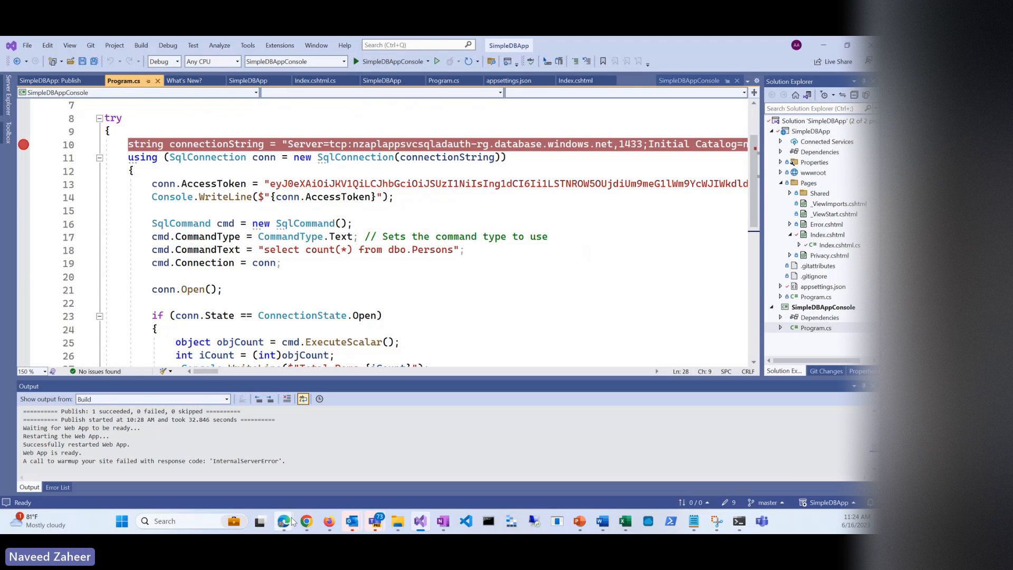
# Switch to Firefox, copy the full access token shown on the SimpleDBApp home page, and return to Visual Studio.
pyautogui.moveTo(332, 522)
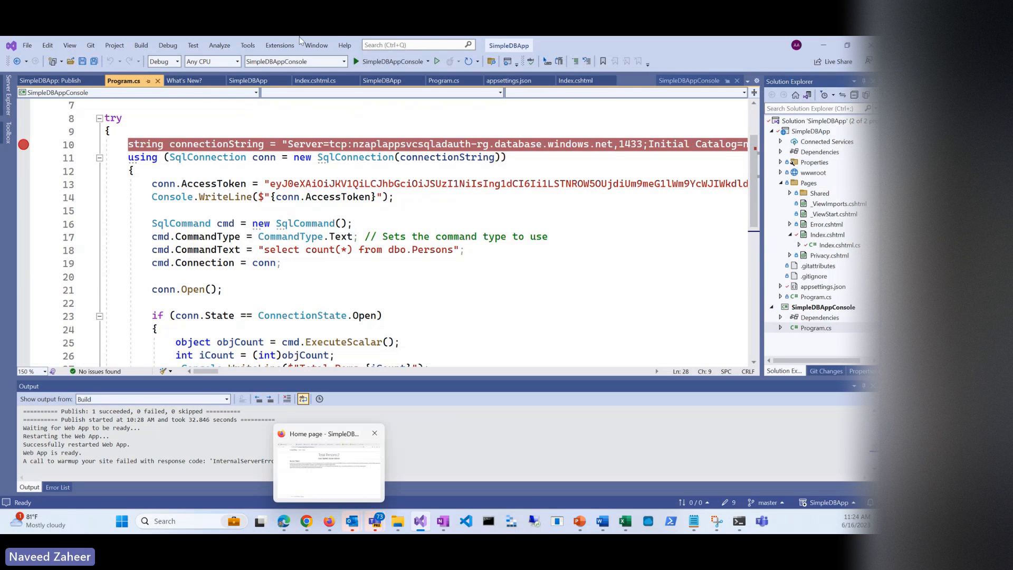
pyautogui.click(333, 522)
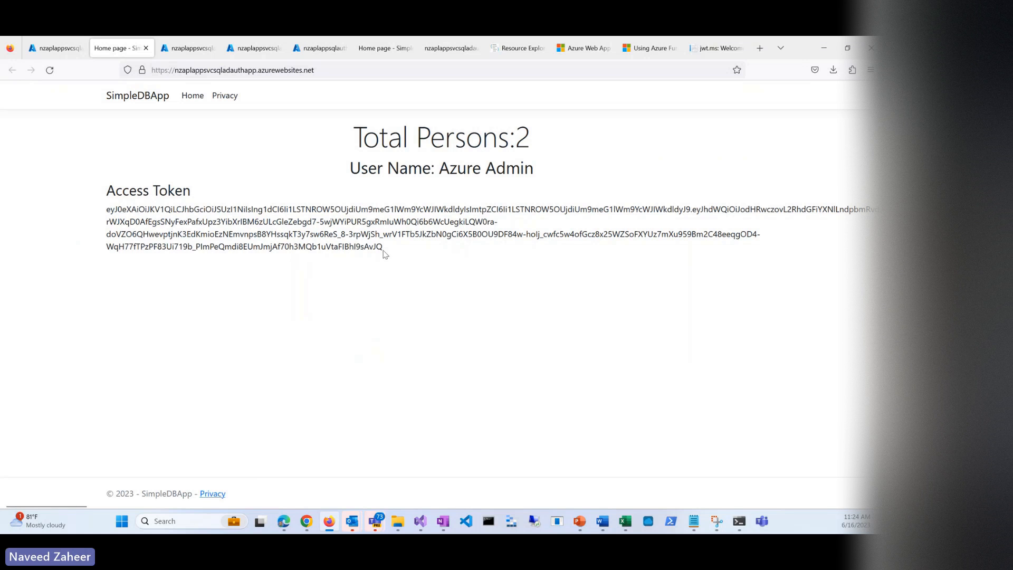
pyautogui.moveTo(385, 250); pyautogui.dragTo(105, 206)
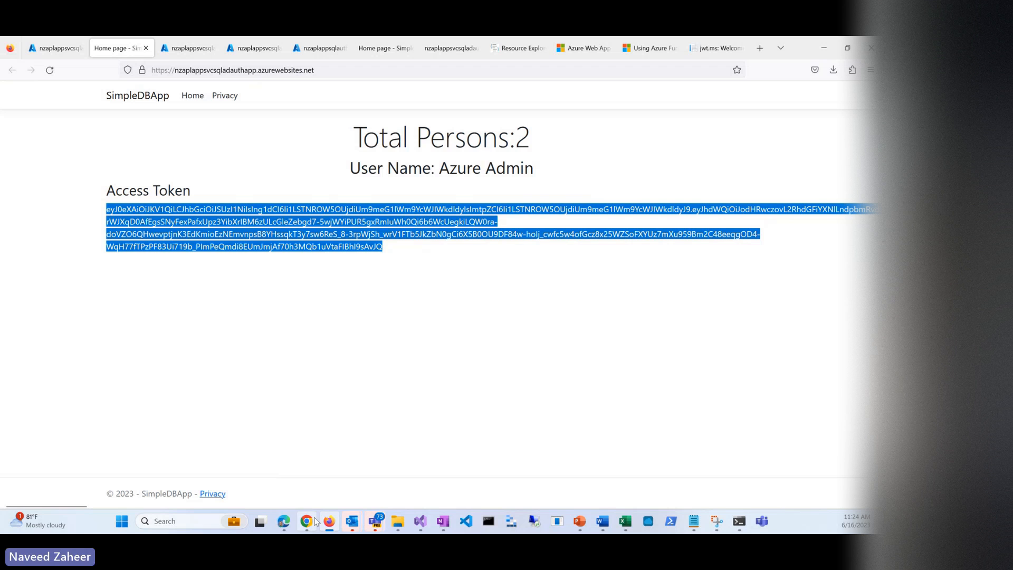
pyautogui.click(467, 490)
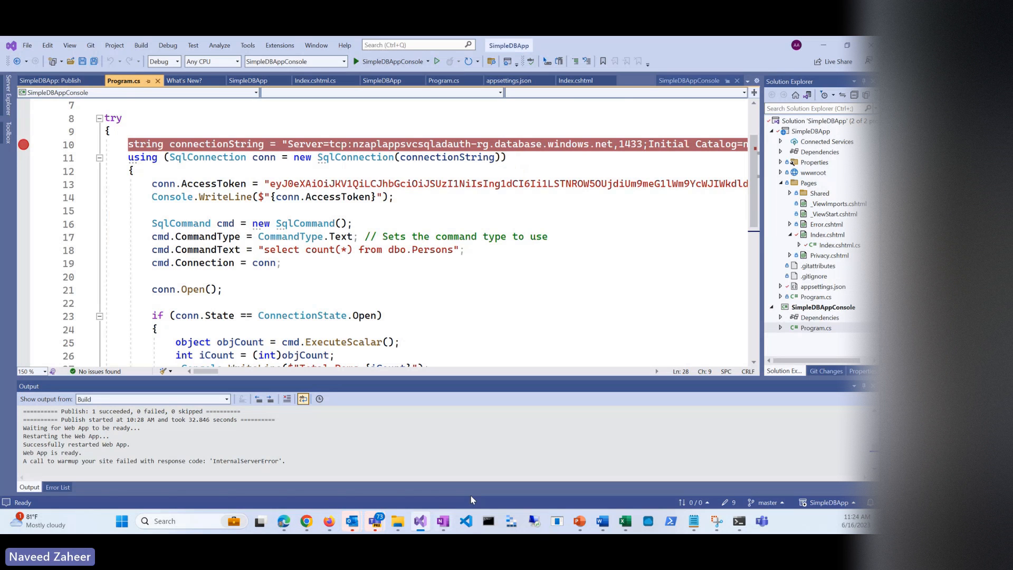
# Replace the conn.AccessToken string in the SimpleDBAppConsole Program.cs with the copied access token.
pyautogui.click(248, 184)
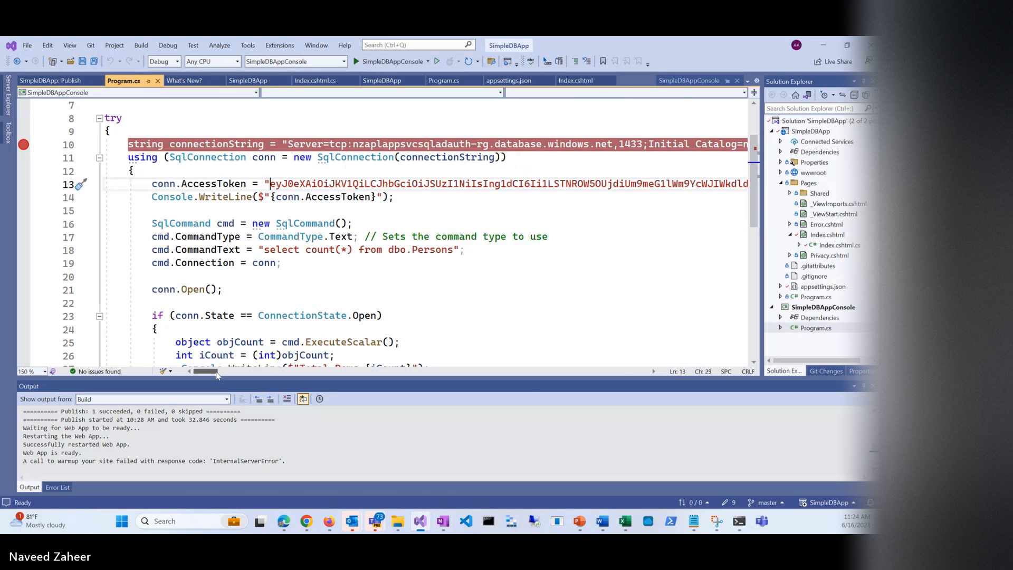
pyautogui.moveTo(205, 371); pyautogui.dragTo(732, 391)
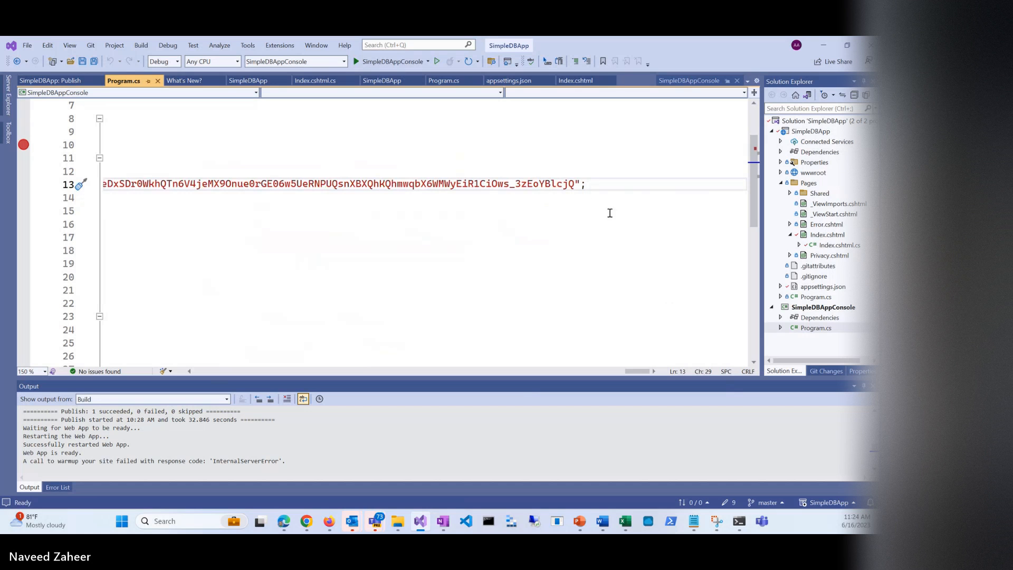
pyautogui.keyDown('shift'); pyautogui.click(573, 183); pyautogui.keyUp('shift')
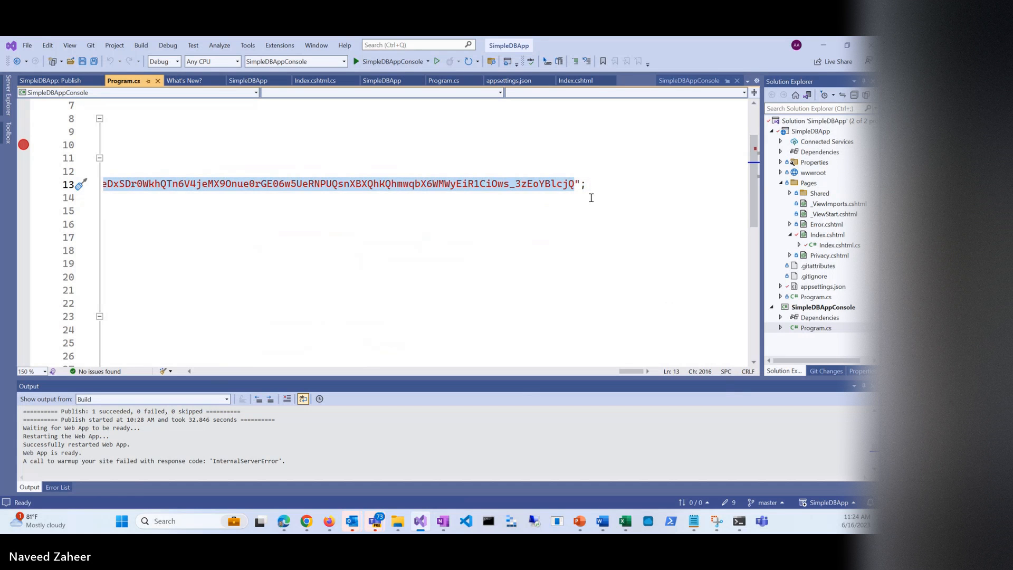
pyautogui.hotkey('ctrl', 'v')
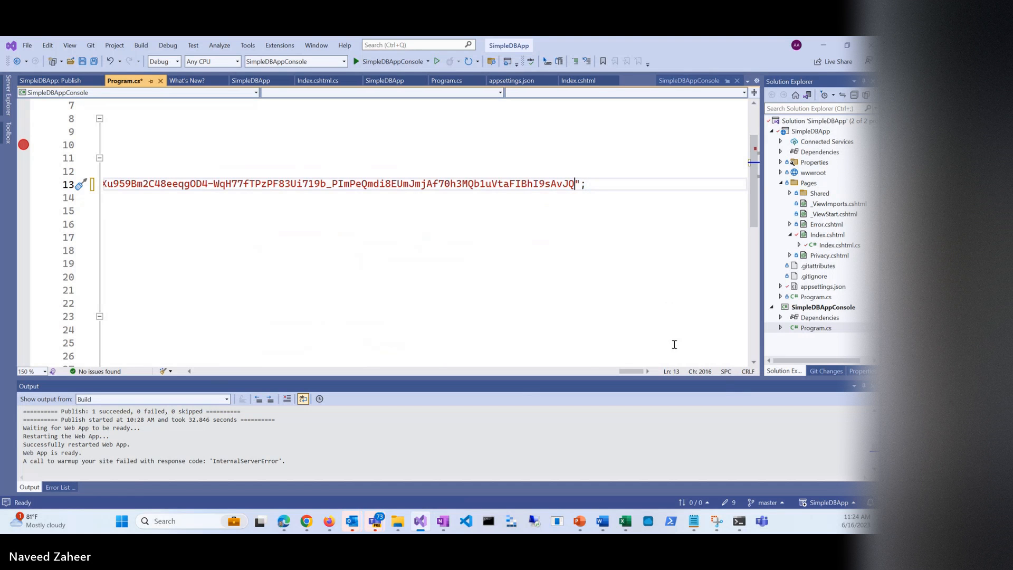
pyautogui.moveTo(628, 371); pyautogui.dragTo(7, 339)
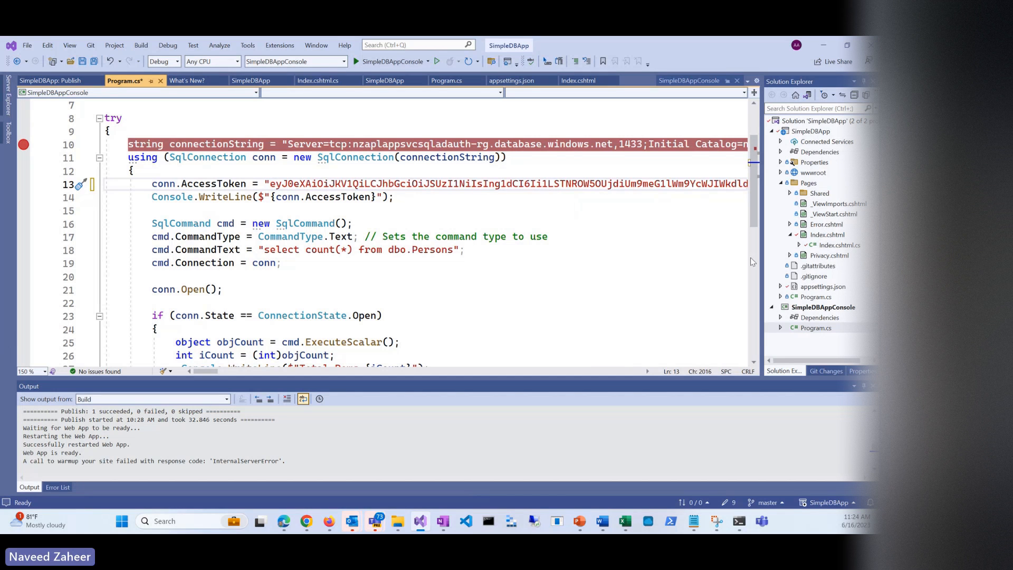
# Start debugging SimpleDBAppConsole and step over each line from the connection string breakpoint to the Total Rows output statement.
pyautogui.click(382, 62)
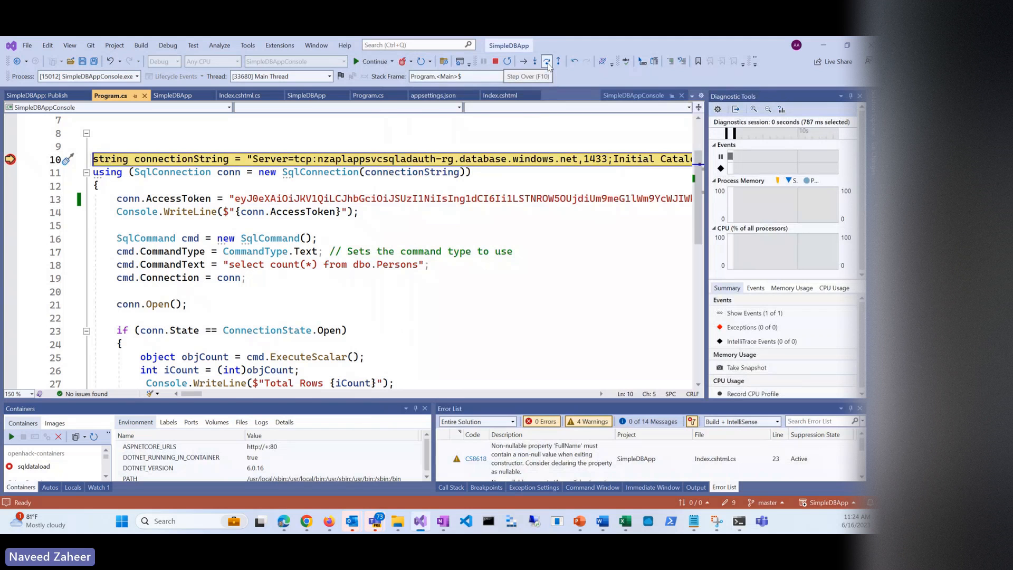
pyautogui.click(547, 64)
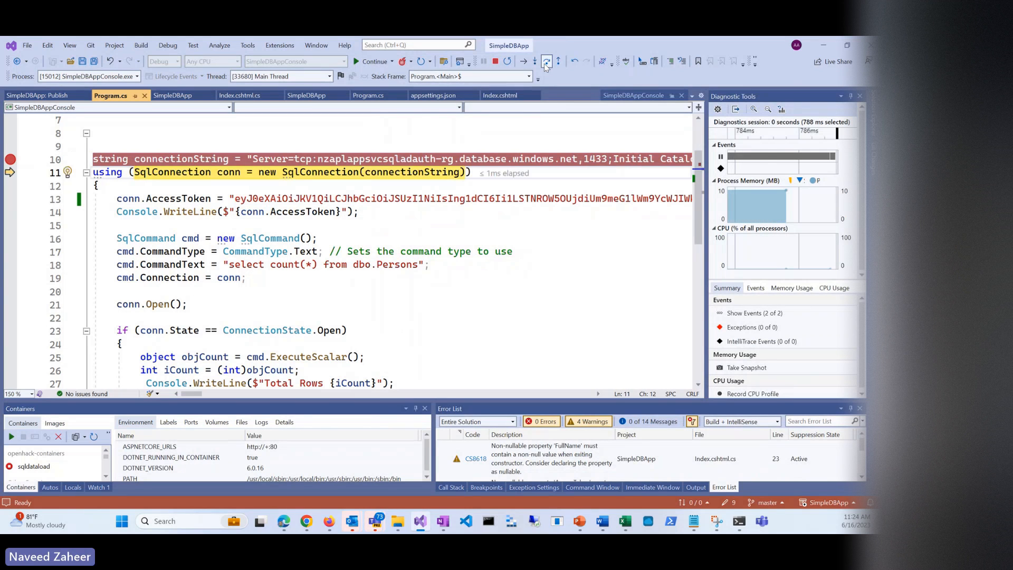
pyautogui.click(547, 64)
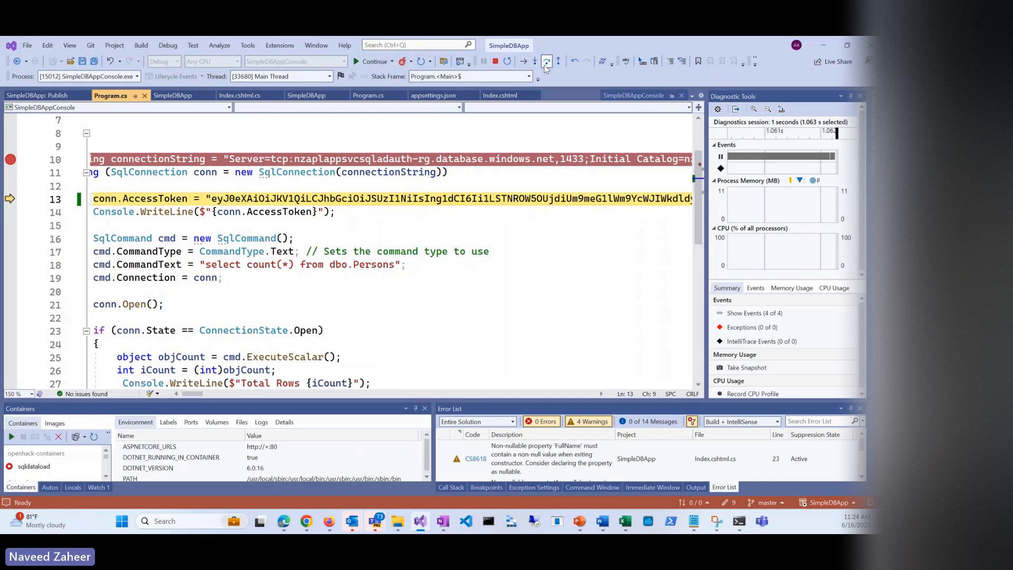
pyautogui.click(546, 64)
pyautogui.click(547, 64)
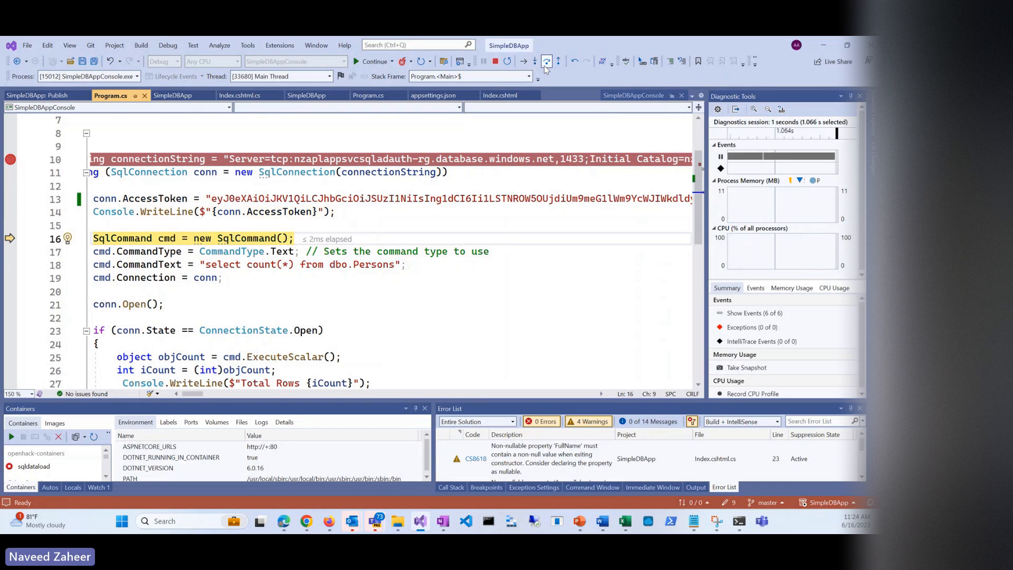
pyautogui.click(546, 64)
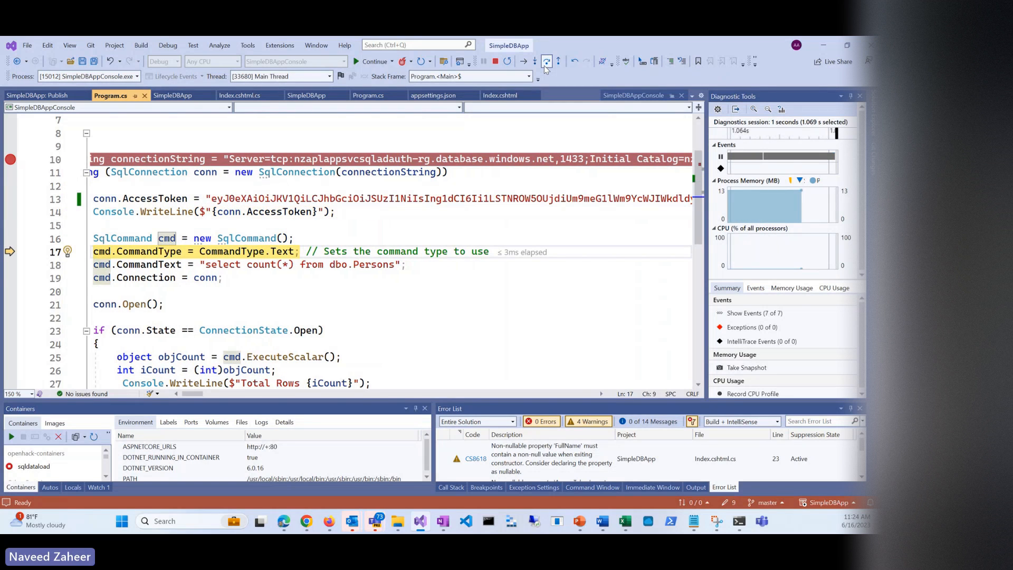
pyautogui.click(547, 64)
pyautogui.click(546, 64)
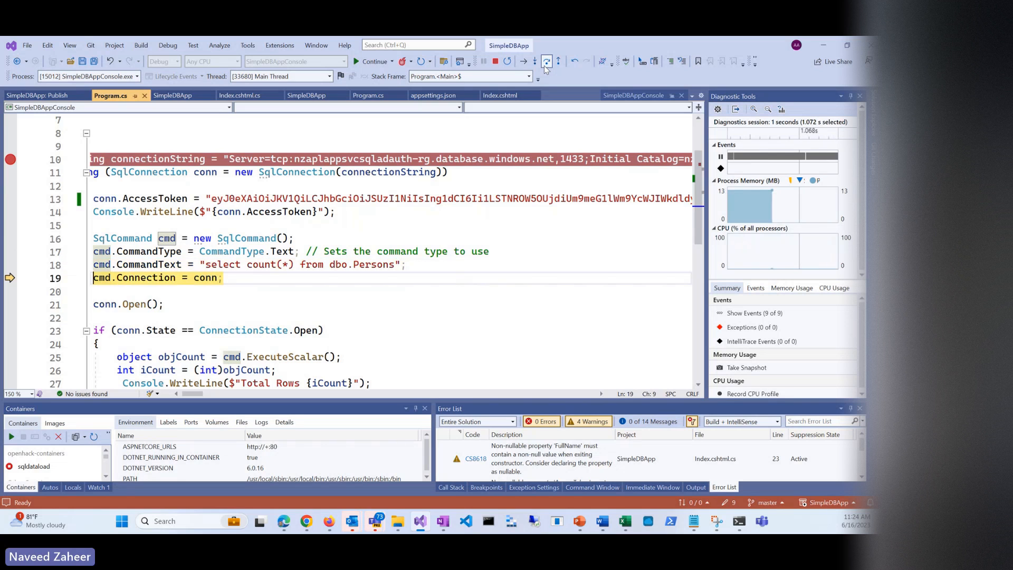
pyautogui.click(547, 64)
pyautogui.click(546, 66)
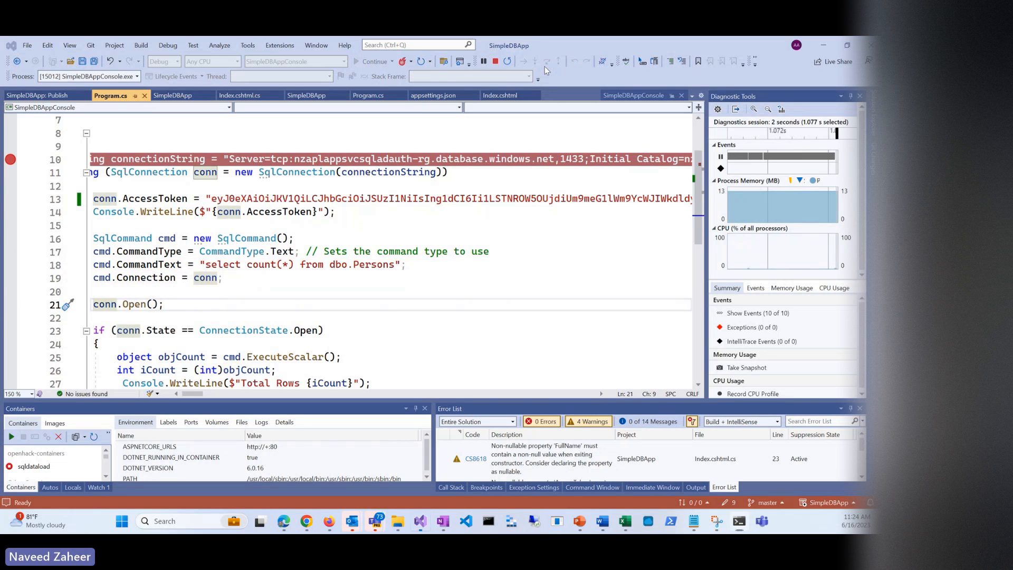
pyautogui.click(546, 65)
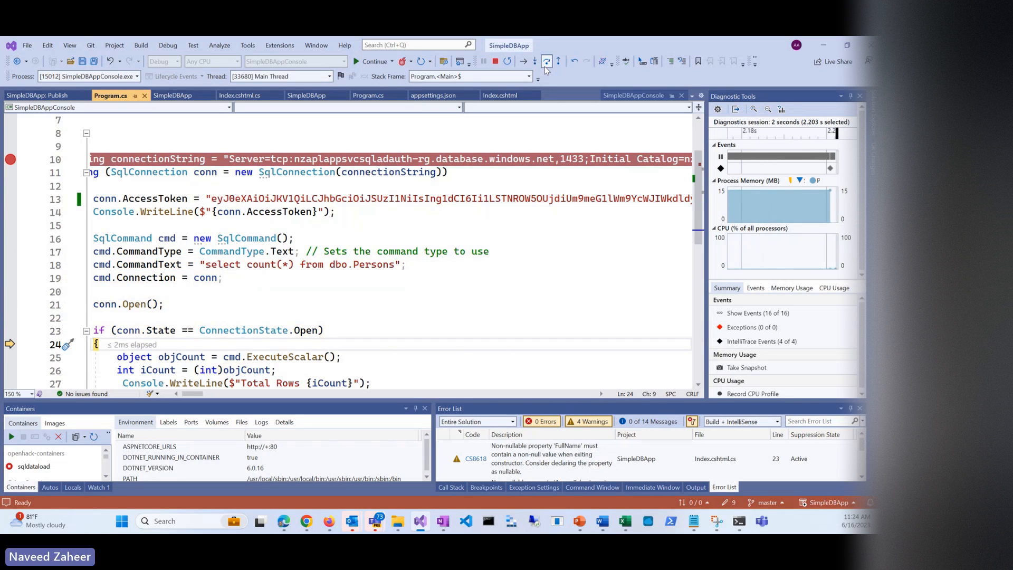
pyautogui.click(545, 65)
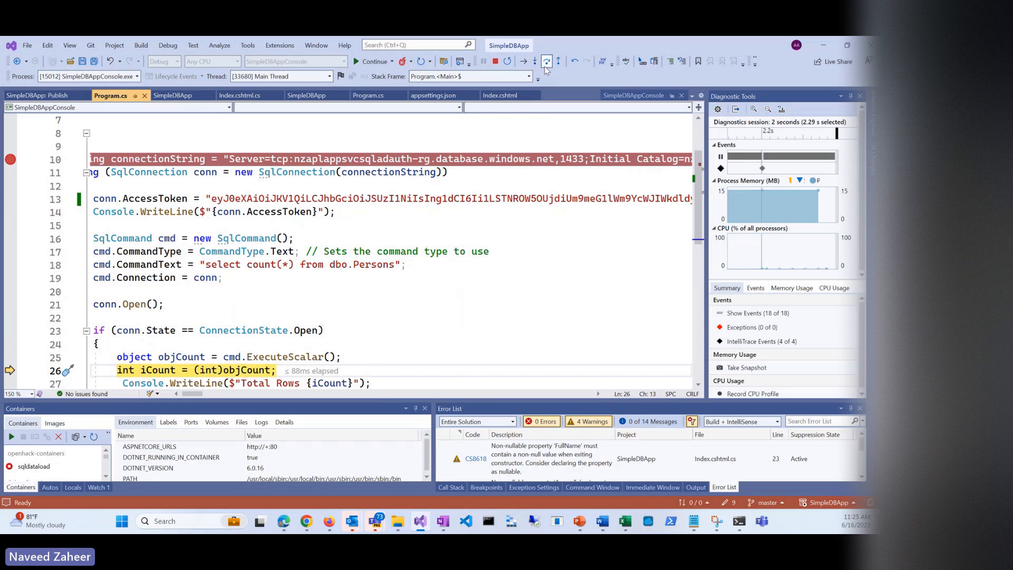
pyautogui.click(545, 65)
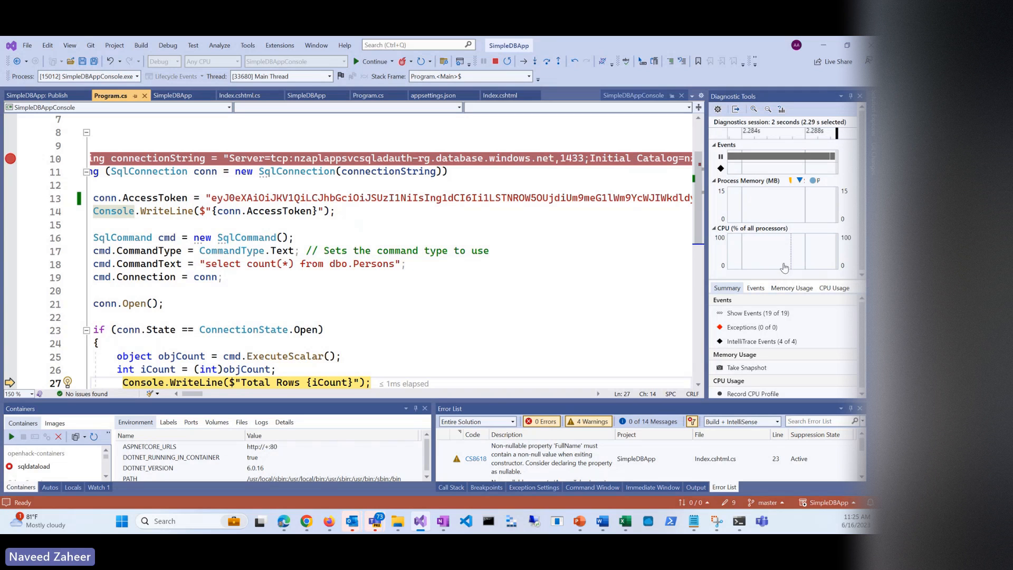
# Switch to the authSettings notes in Notepad and highlight the Azure CLI commands that show, modify and set the web app's authentication settings.
pyautogui.moveTo(690, 528)
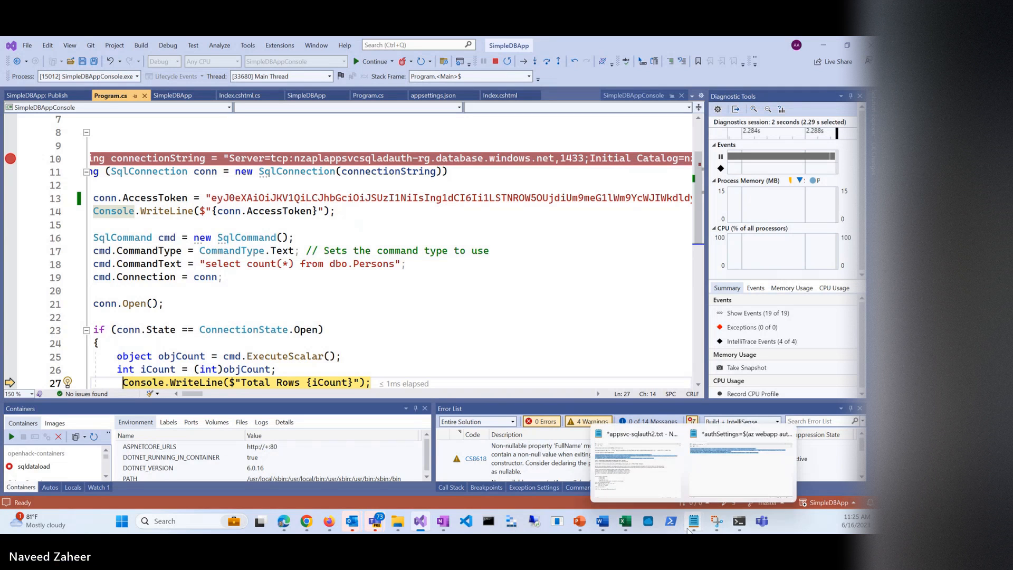
pyautogui.click(718, 478)
pyautogui.click(277, 120)
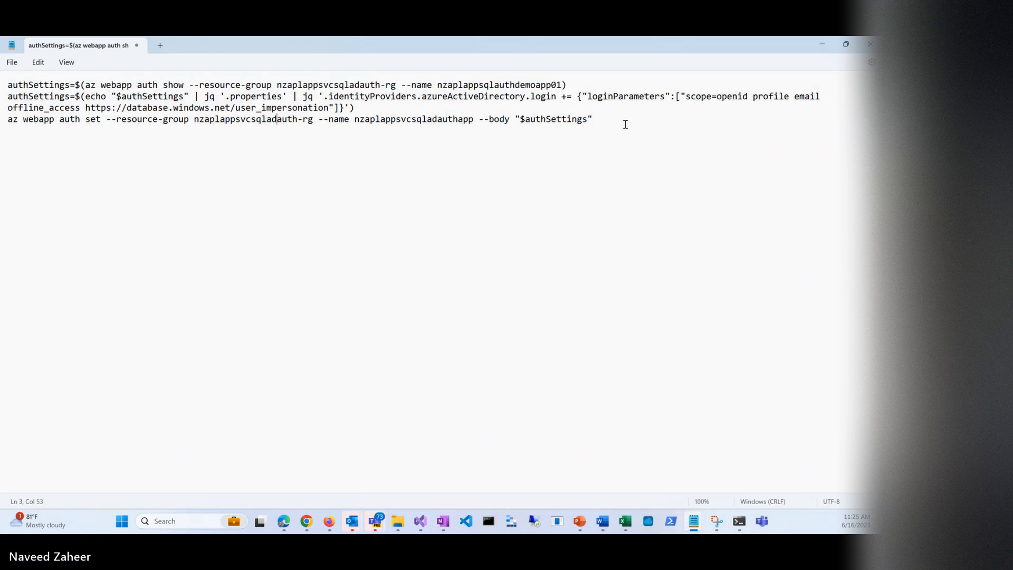
pyautogui.moveTo(624, 121); pyautogui.dragTo(7, 83)
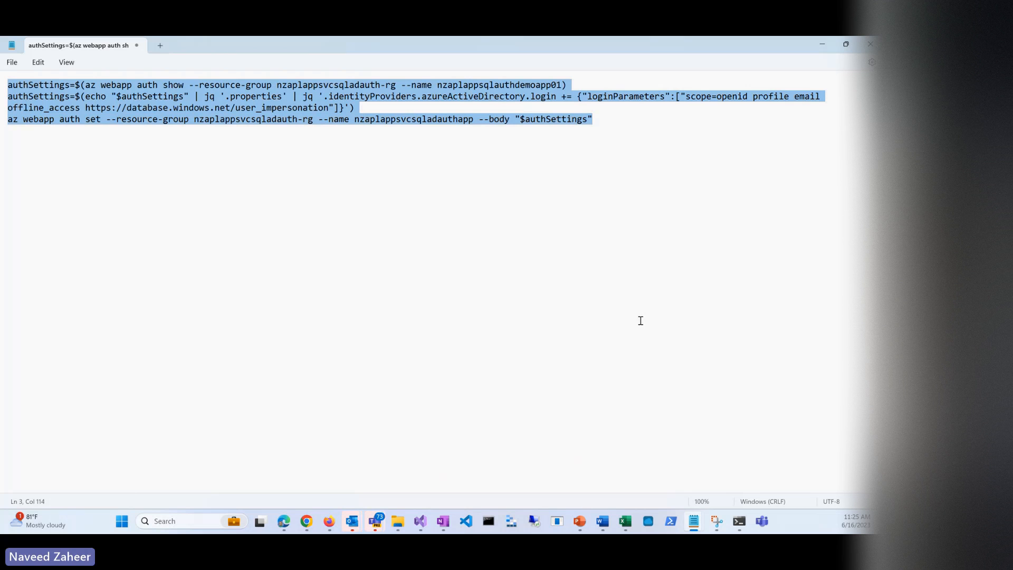
# In Firefox, replace Query 2 of nzaplappsvcsqladauth-db with statements creating the external-provider user and adding it to db_datareader, db_datawriter and db_ddladmin.
pyautogui.moveTo(694, 522)
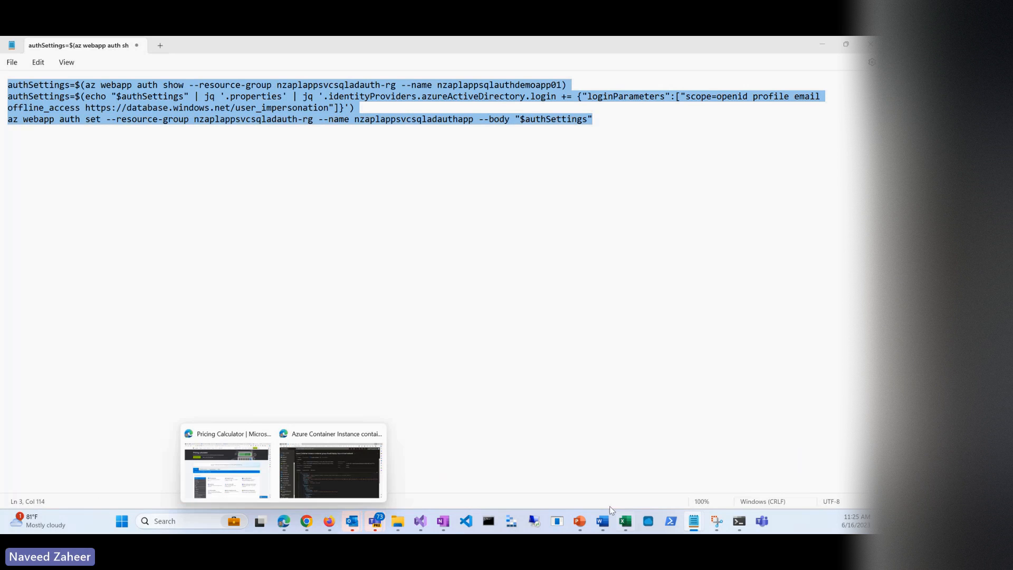
pyautogui.click(329, 523)
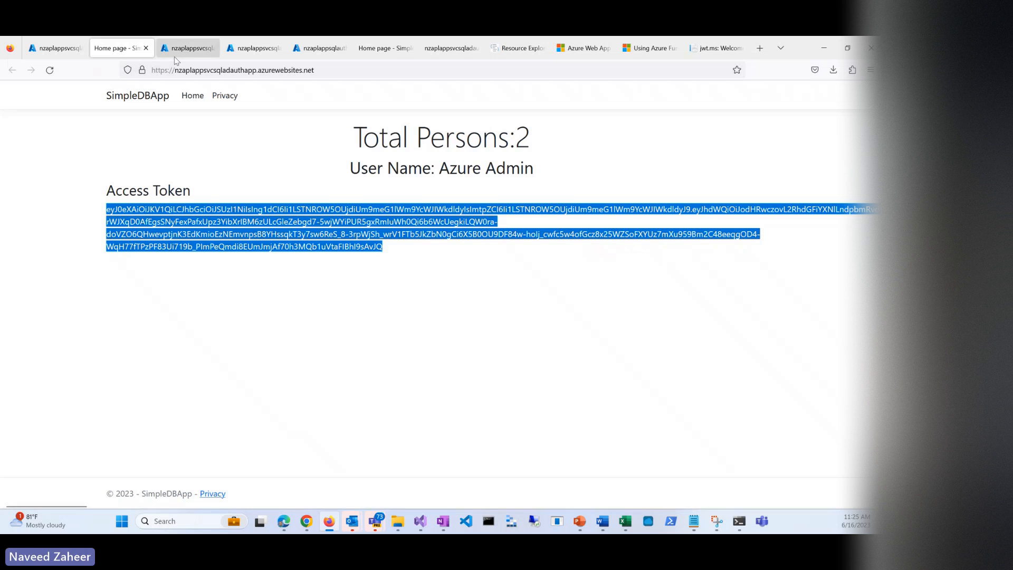
pyautogui.click(47, 53)
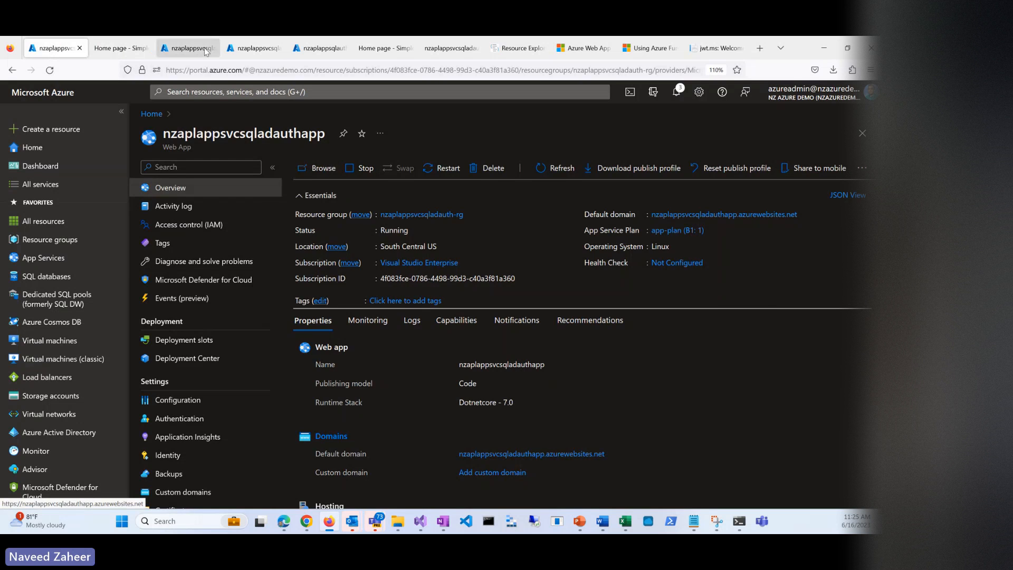
pyautogui.click(187, 48)
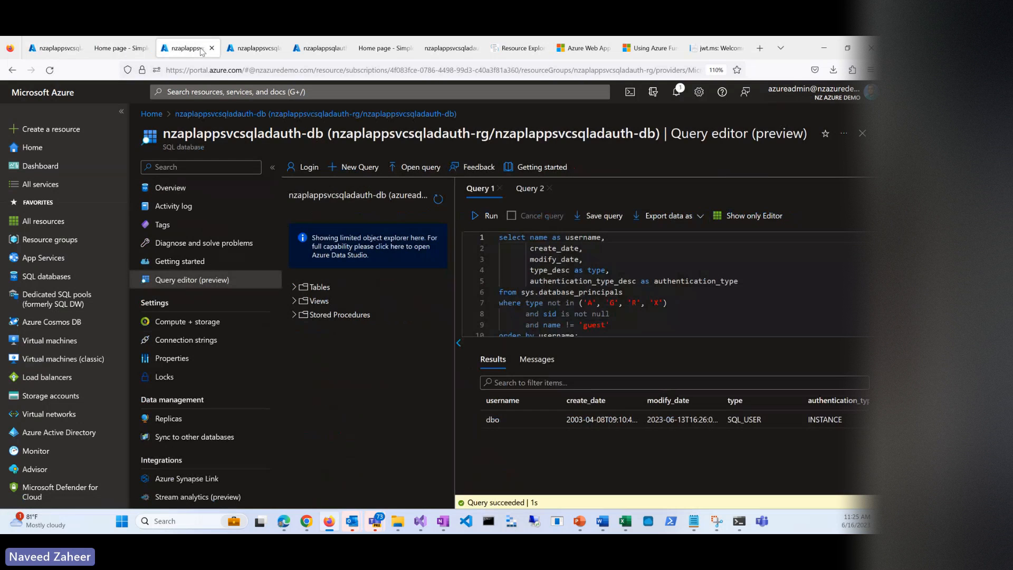
pyautogui.click(530, 190)
pyautogui.moveTo(688, 241); pyautogui.dragTo(422, 227)
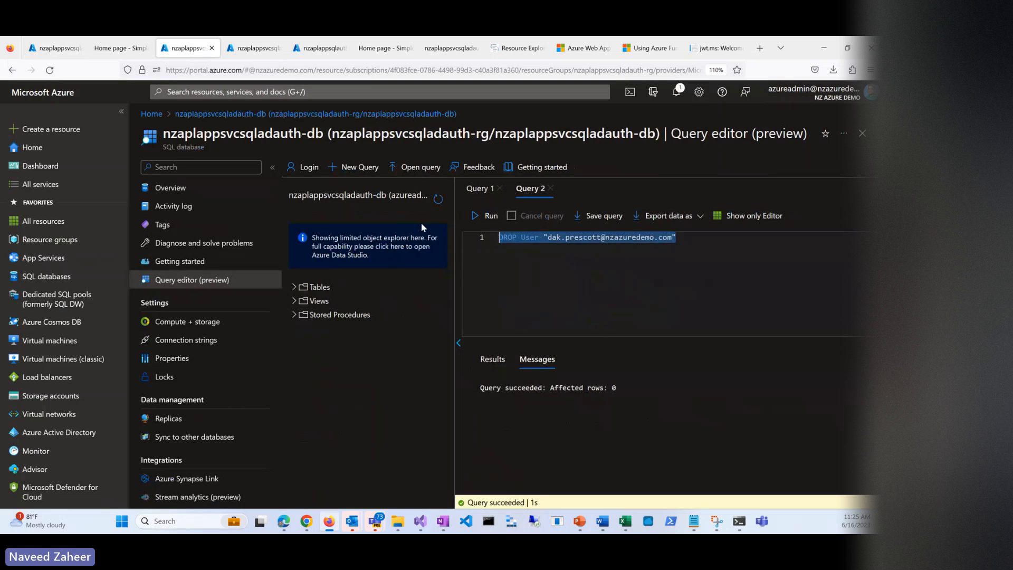
pyautogui.hotkey('ctrl', 'v')
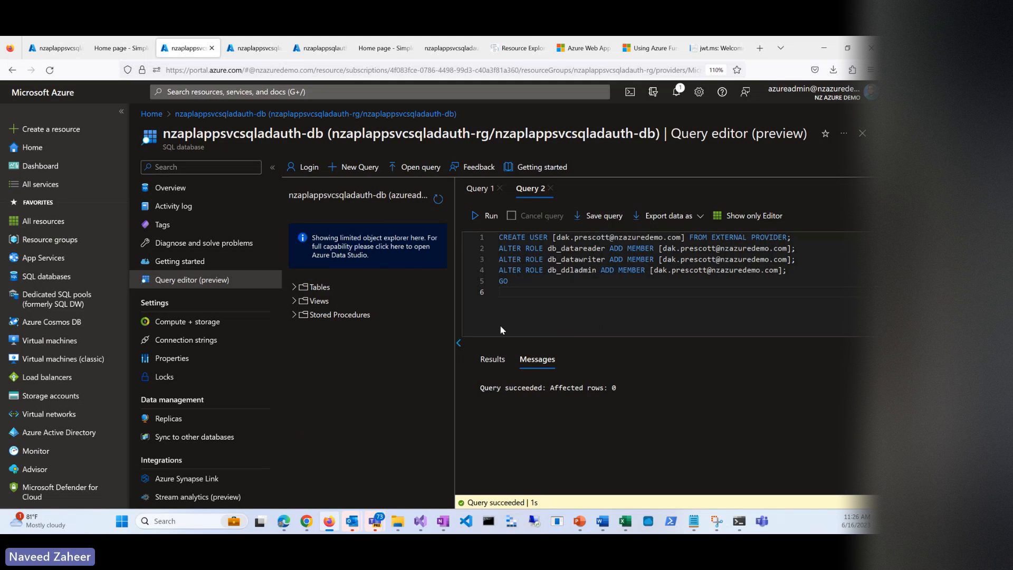
# Examine the decoded token on jwt.ms, highlighting its aud claim, and switch to the PowerPoint slide listing the setup steps.
pyautogui.click(725, 52)
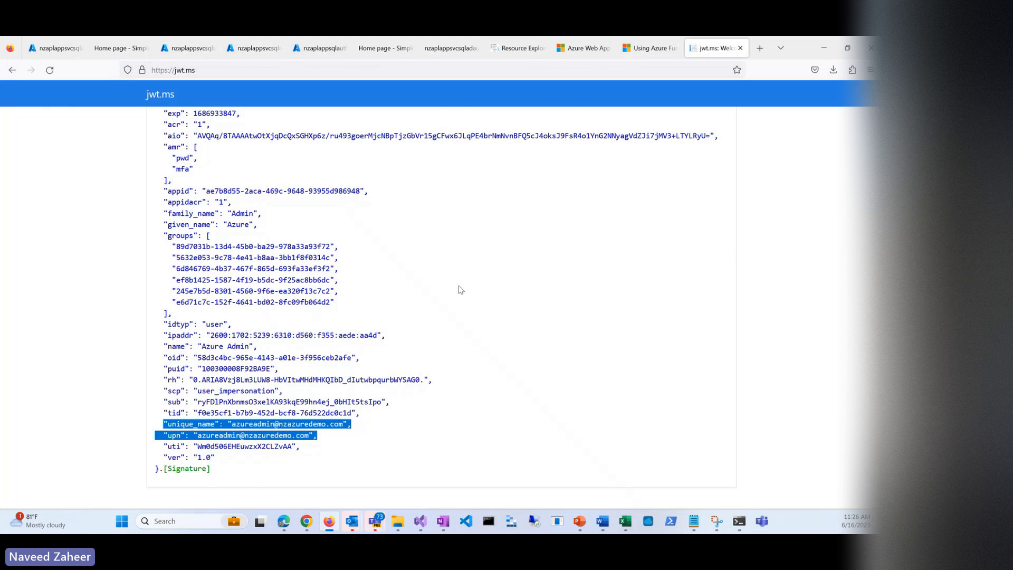
pyautogui.scroll(5, 459, 289)
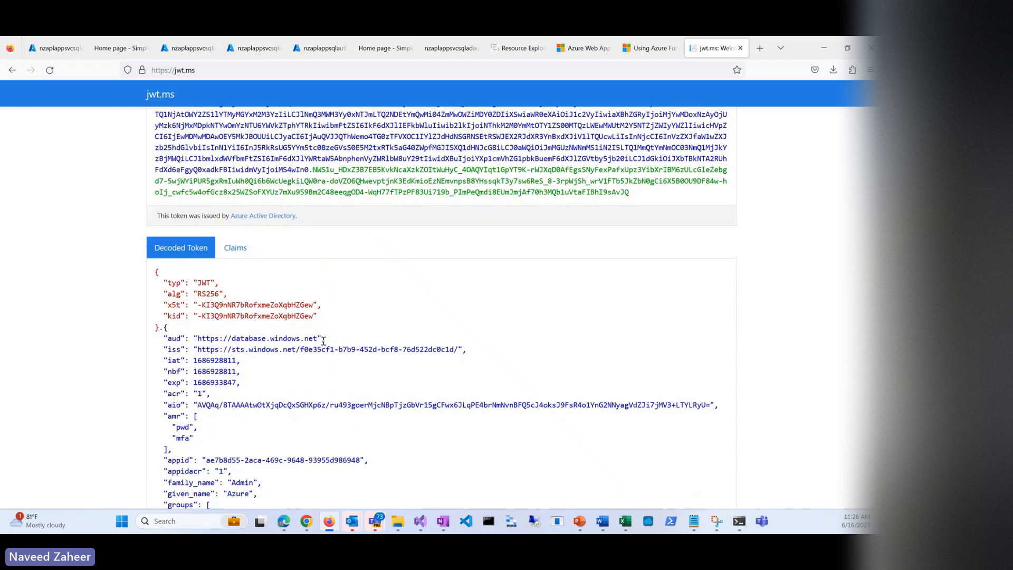
pyautogui.moveTo(326, 339); pyautogui.dragTo(147, 341)
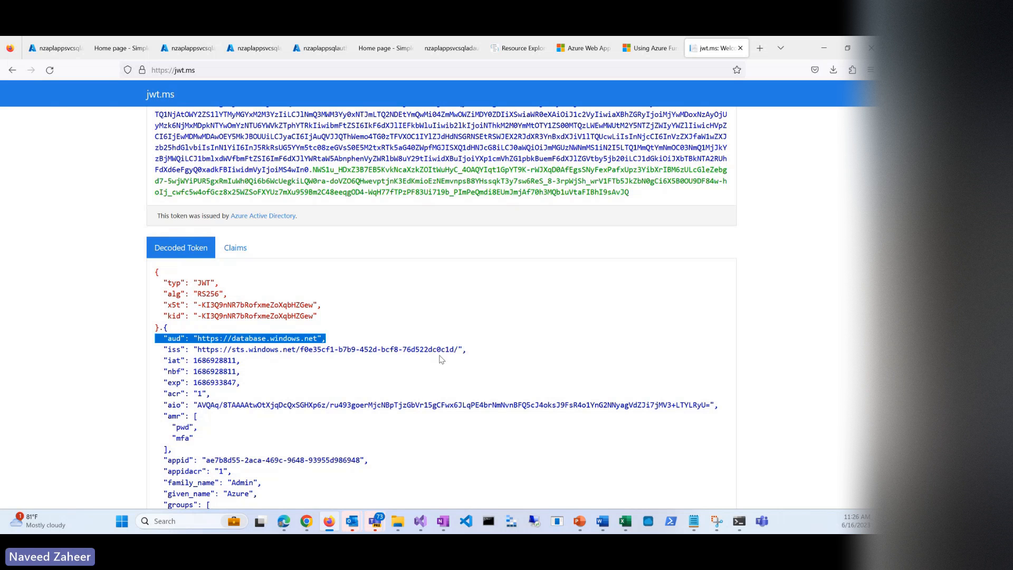
pyautogui.scroll(-5, 433, 372)
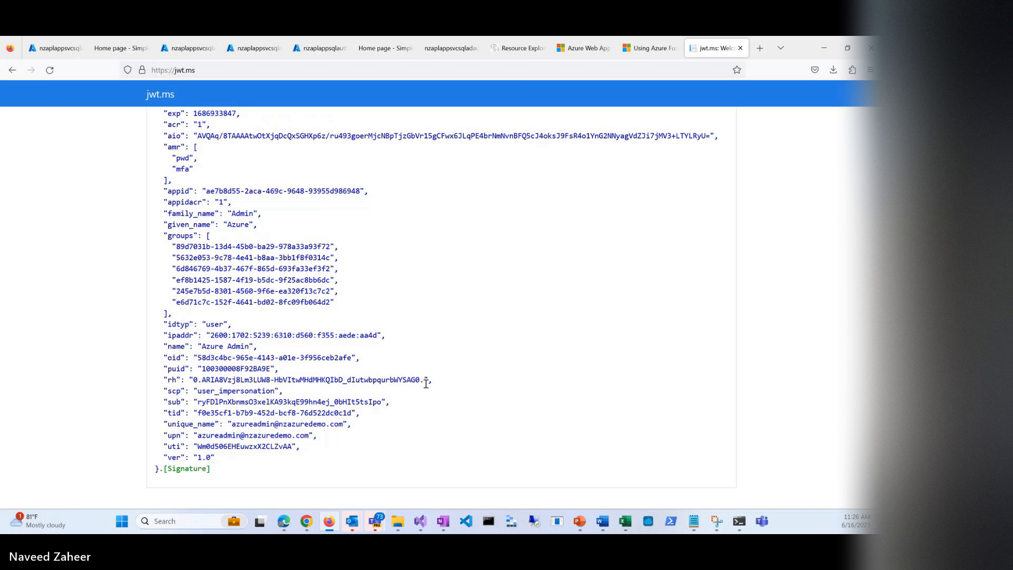
pyautogui.scroll(3, 416, 379)
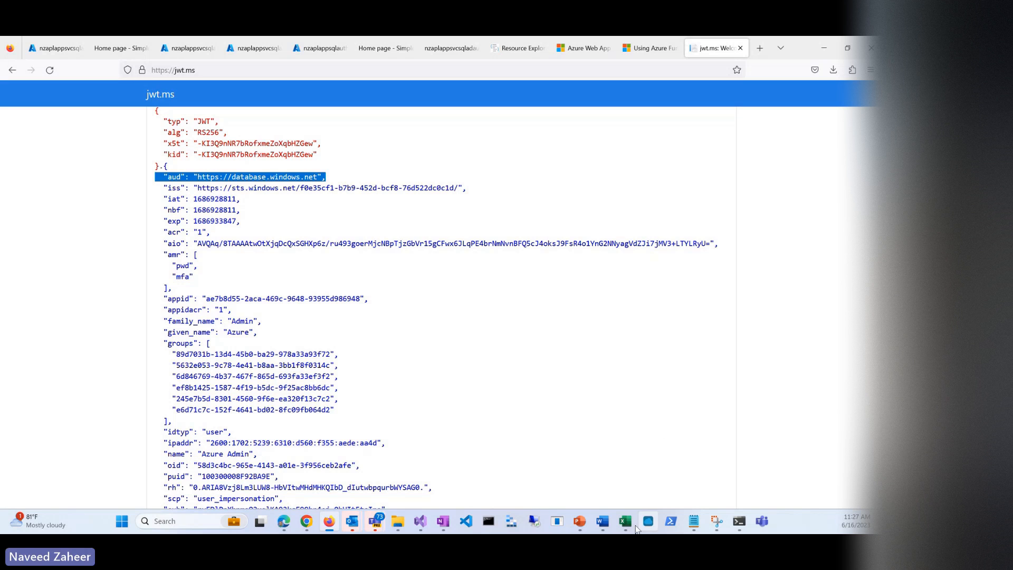
pyautogui.click(580, 521)
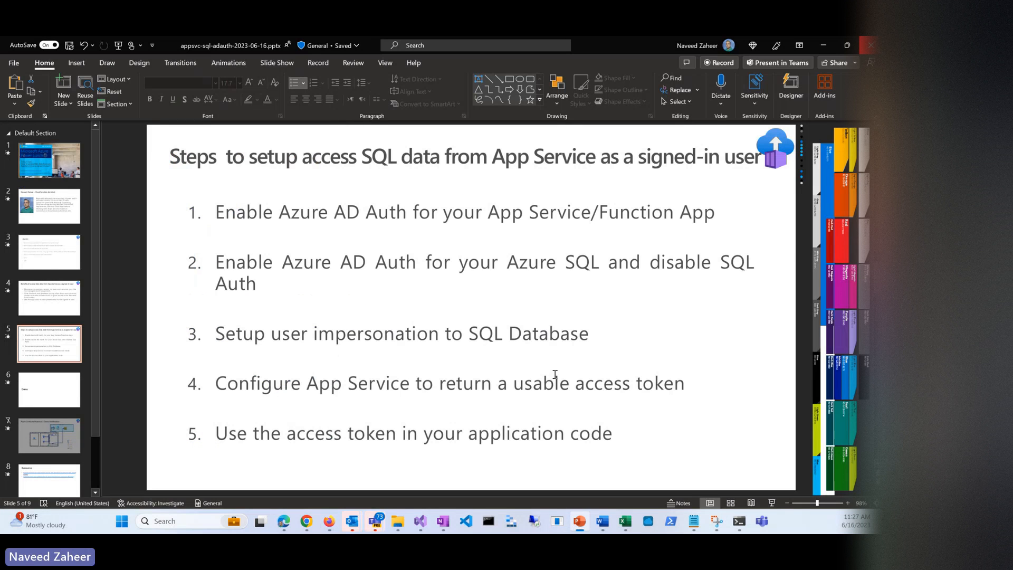